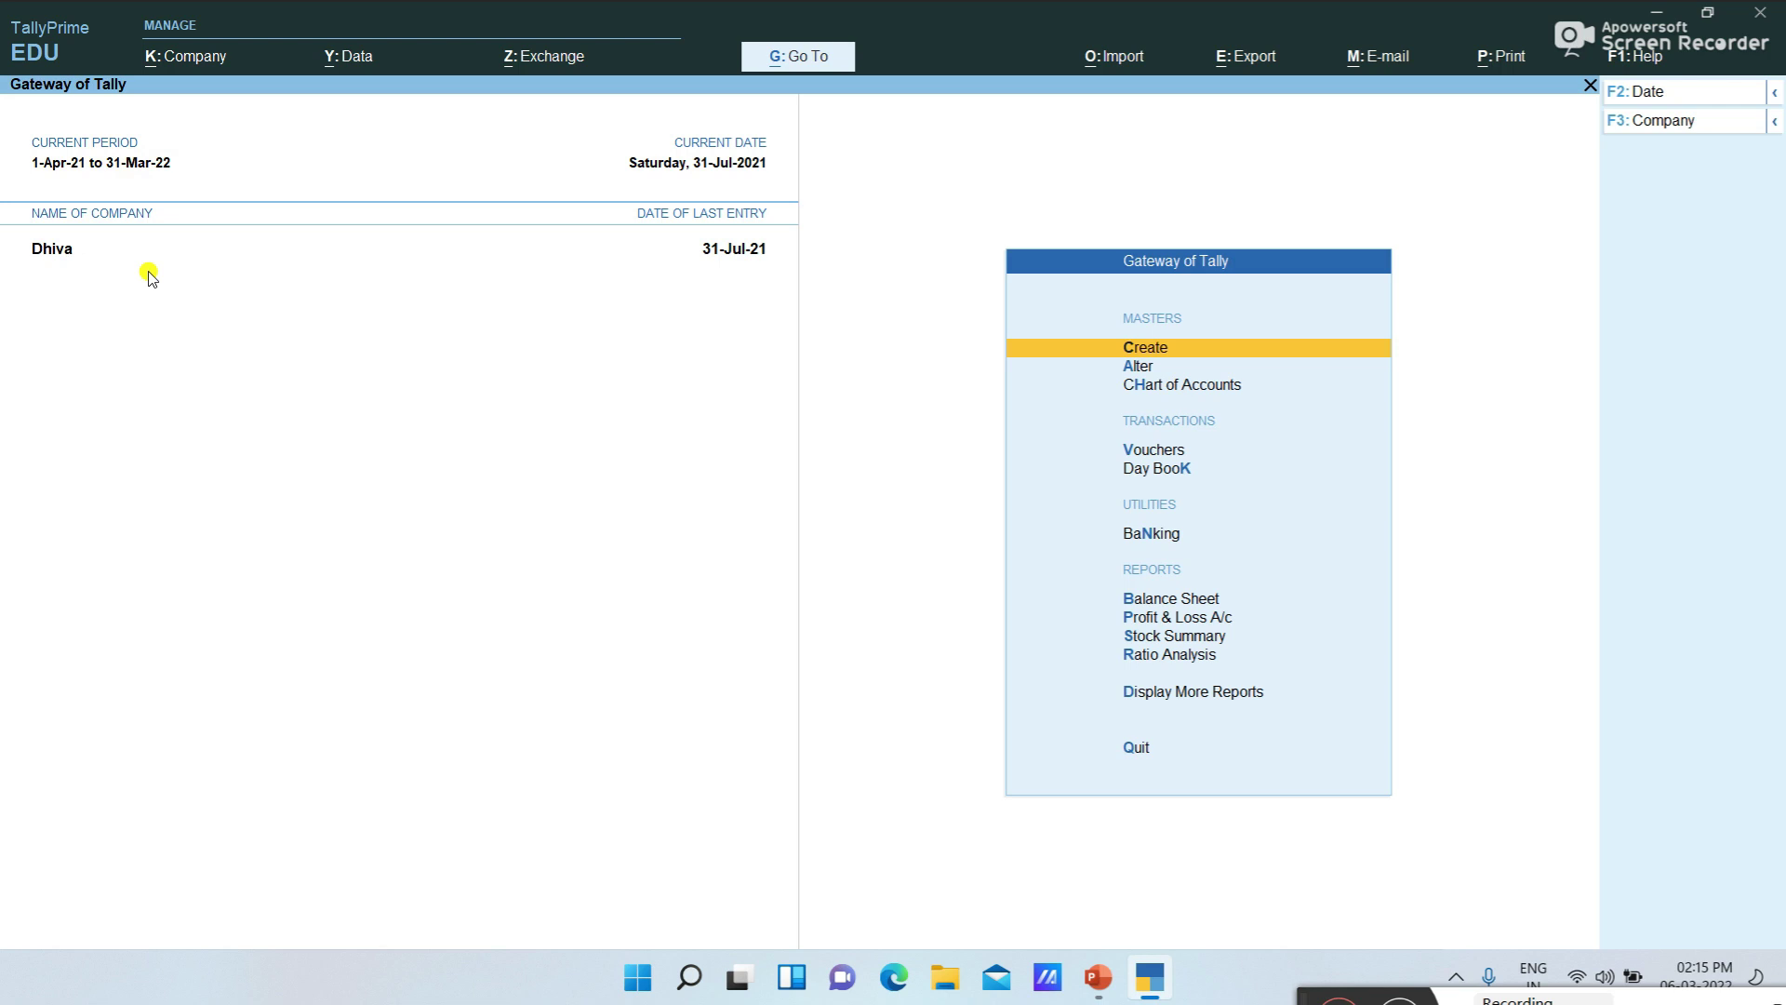
Try to change the date of a new payment voucher to 1-4-2022
click(1154, 450)
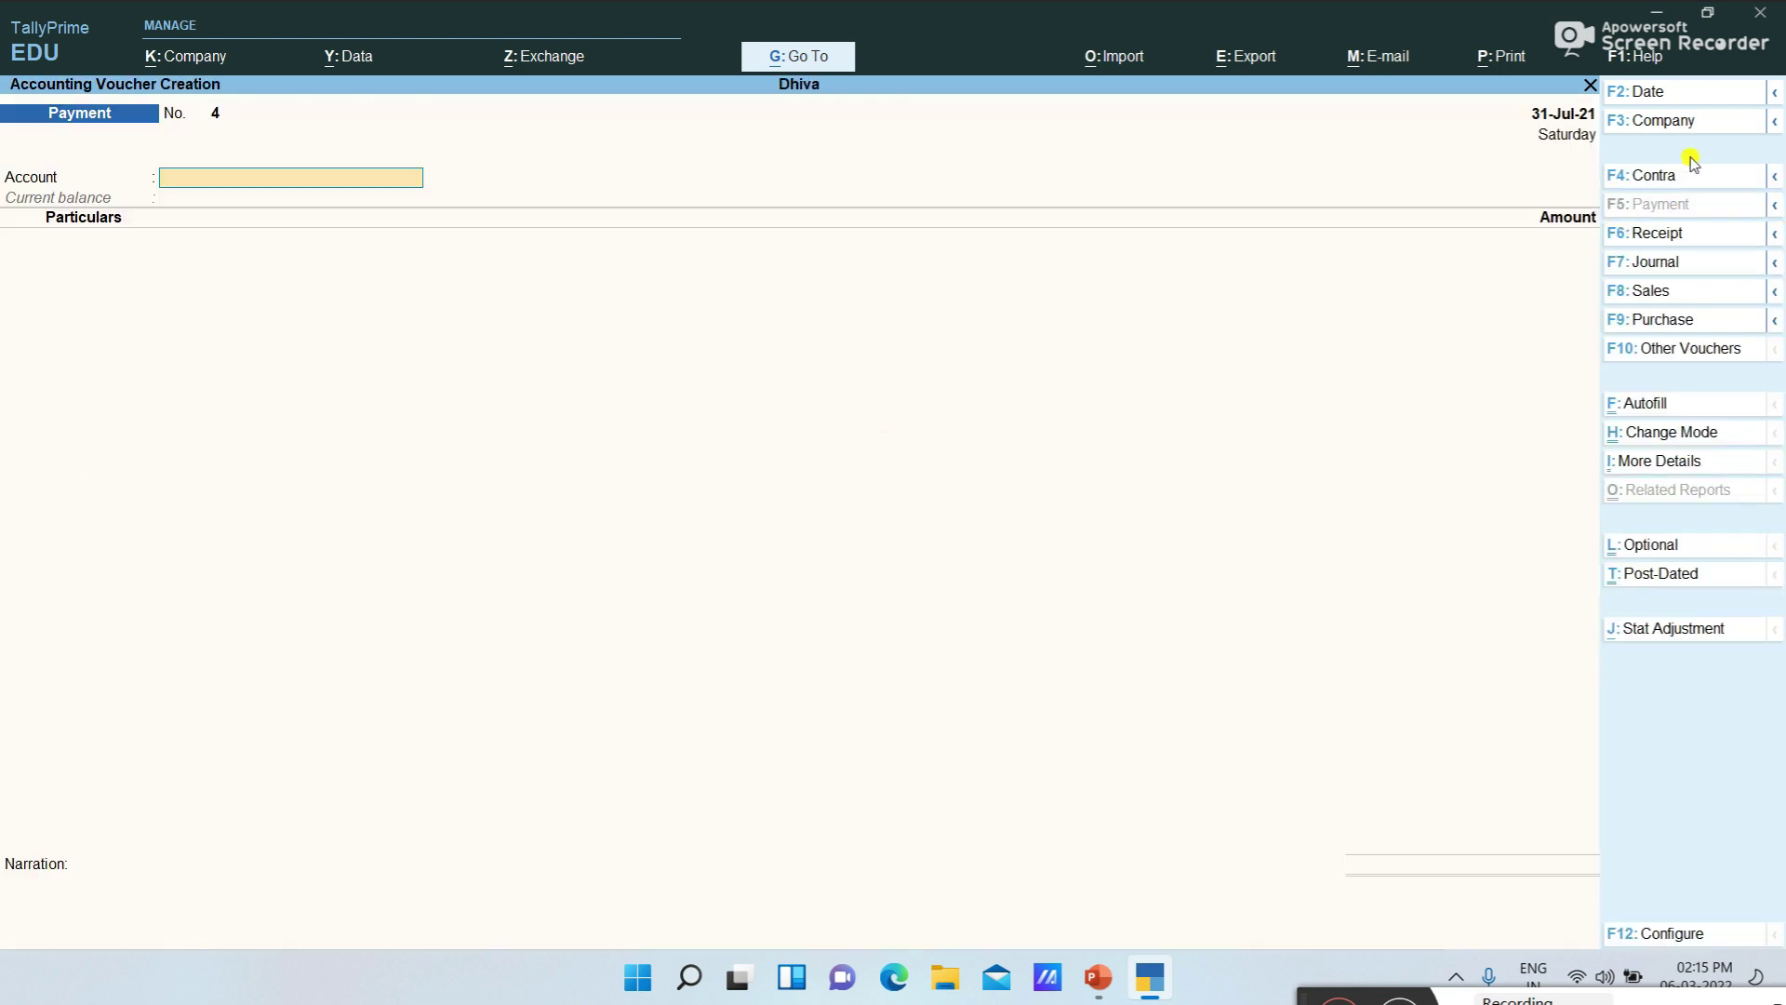
click(1686, 97)
text(1-4-2022)
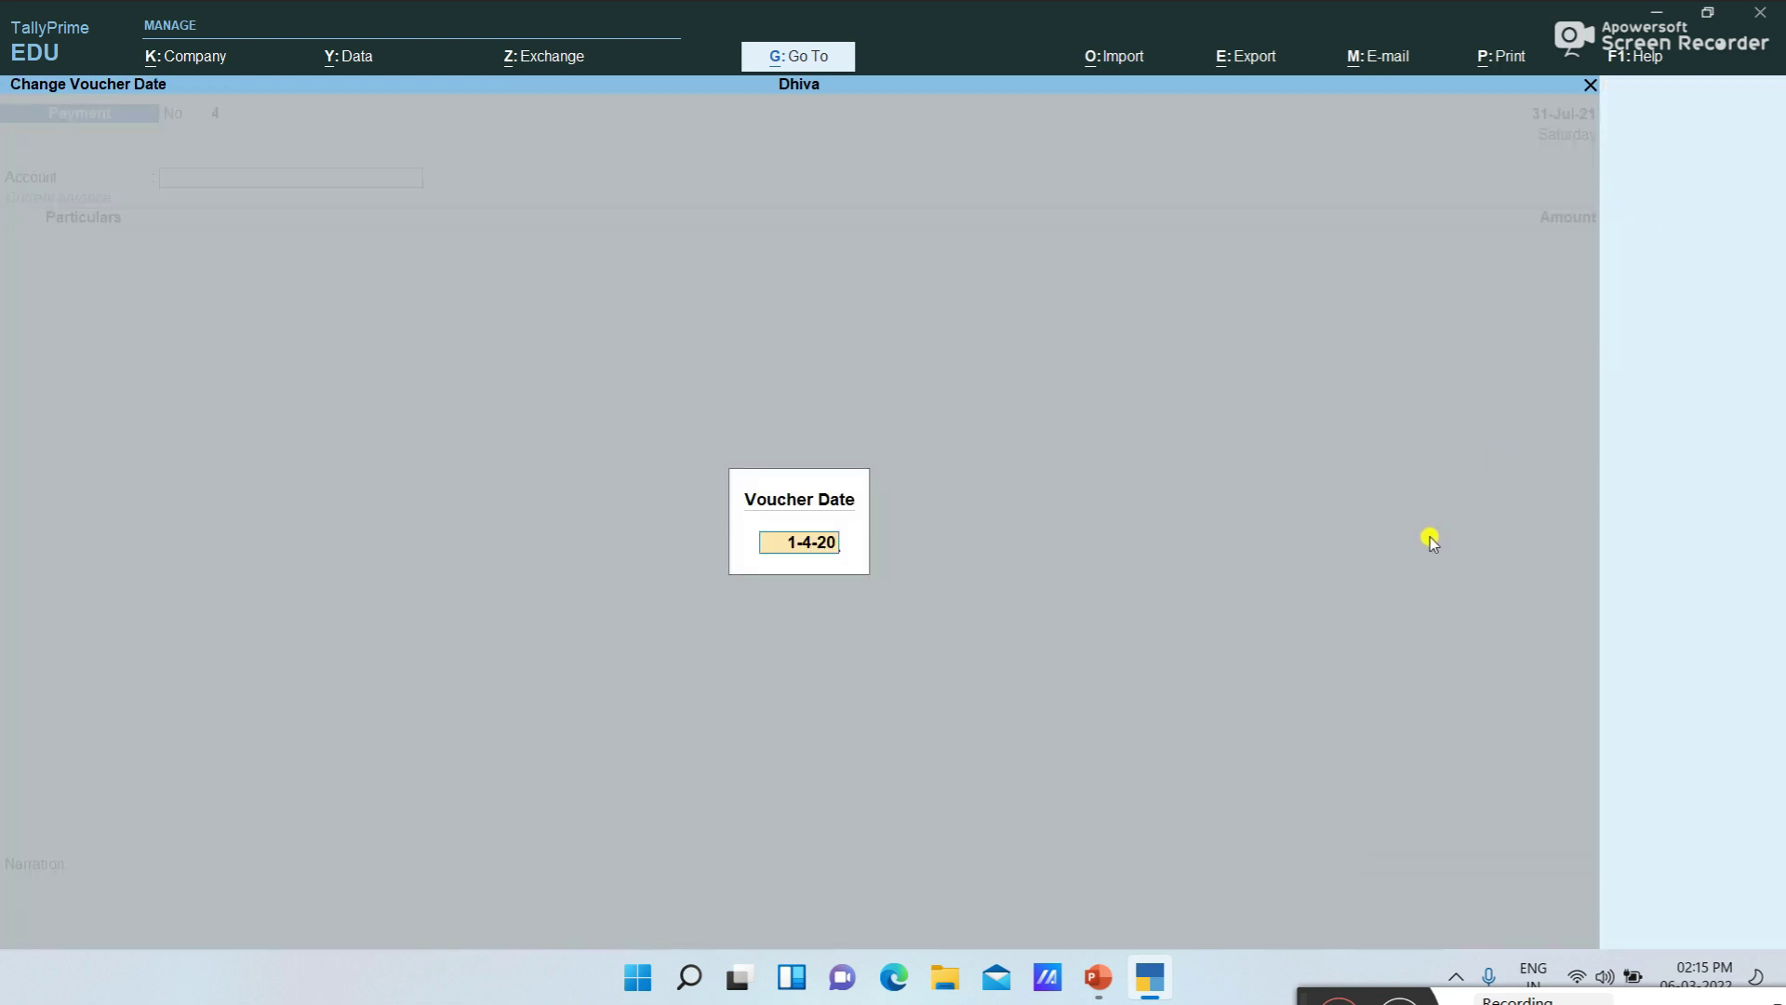
key(Return)
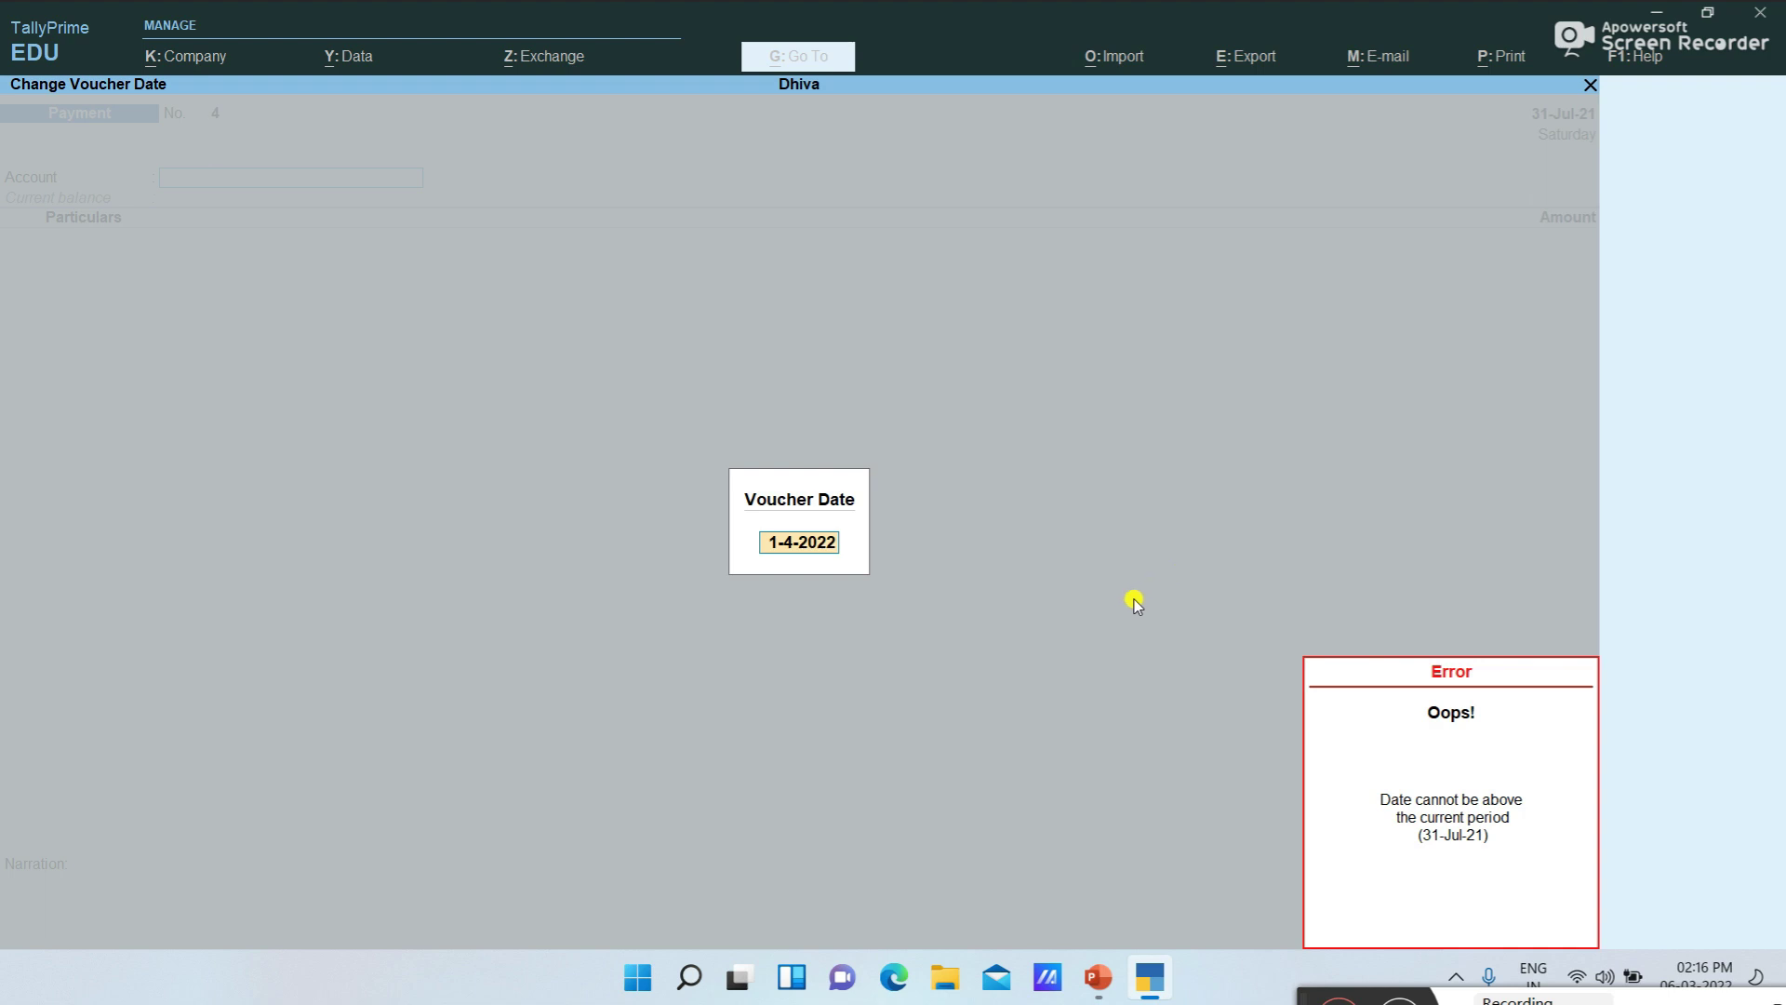
key(Escape)
key(Escape)
key(Escape)
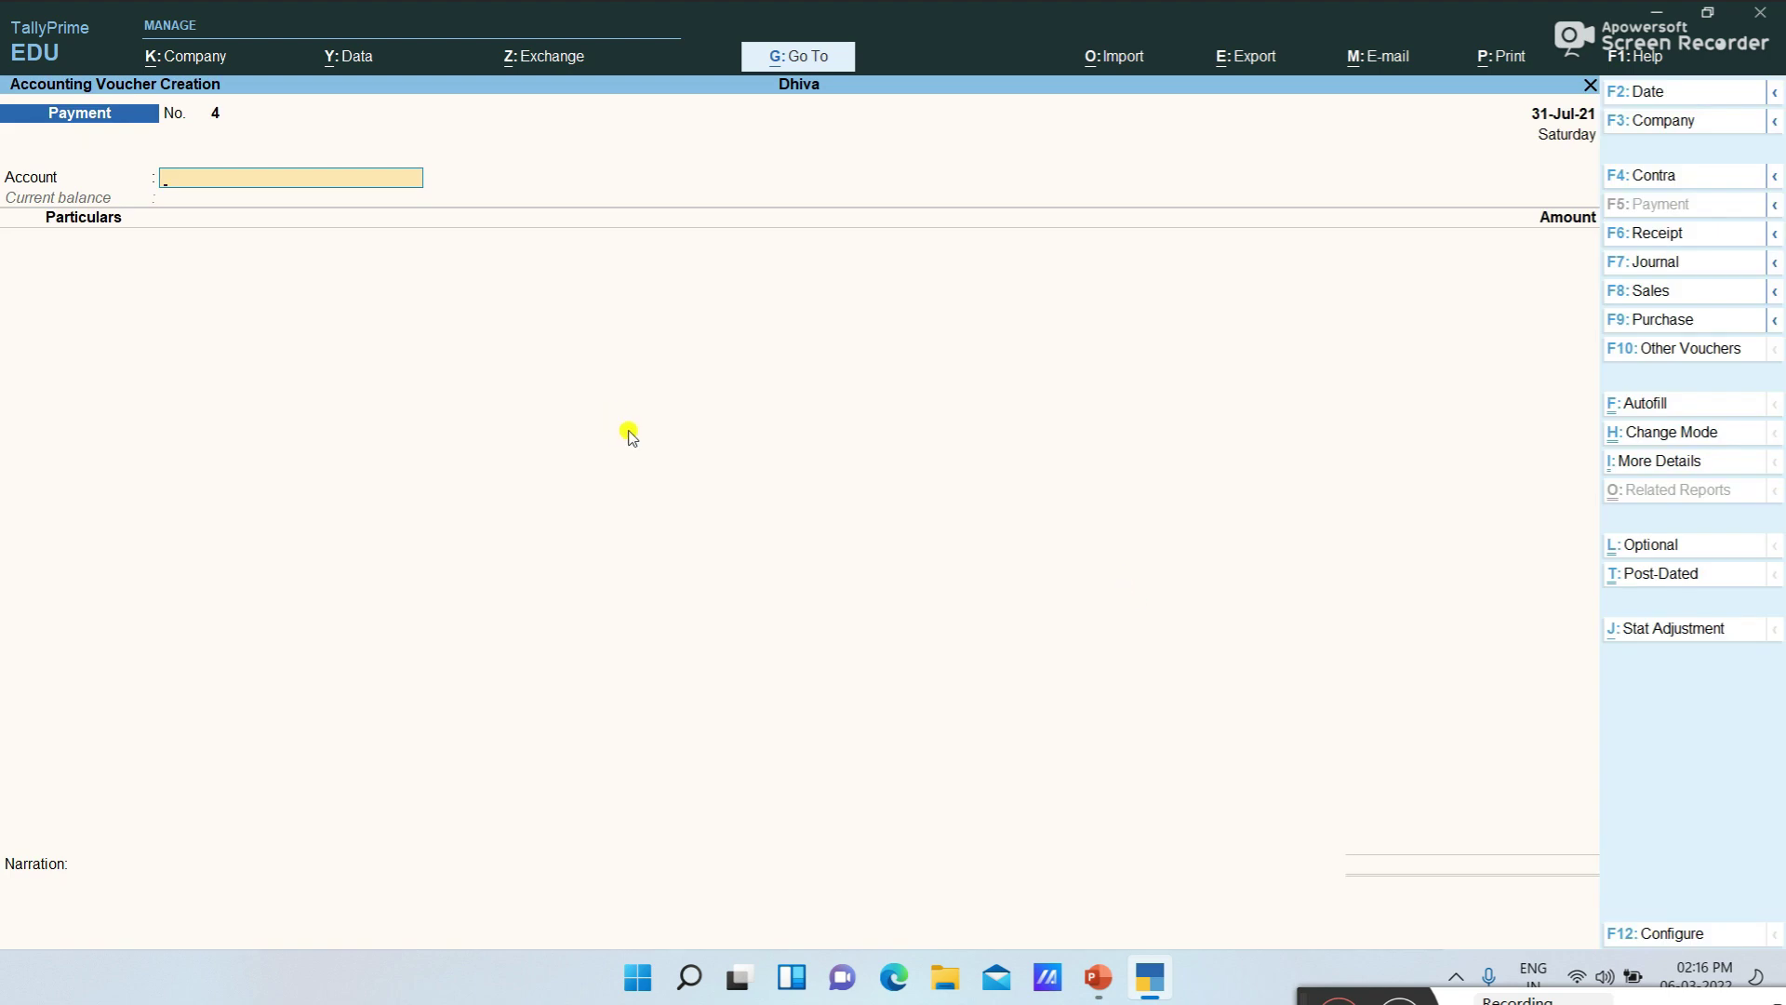
key(Escape)
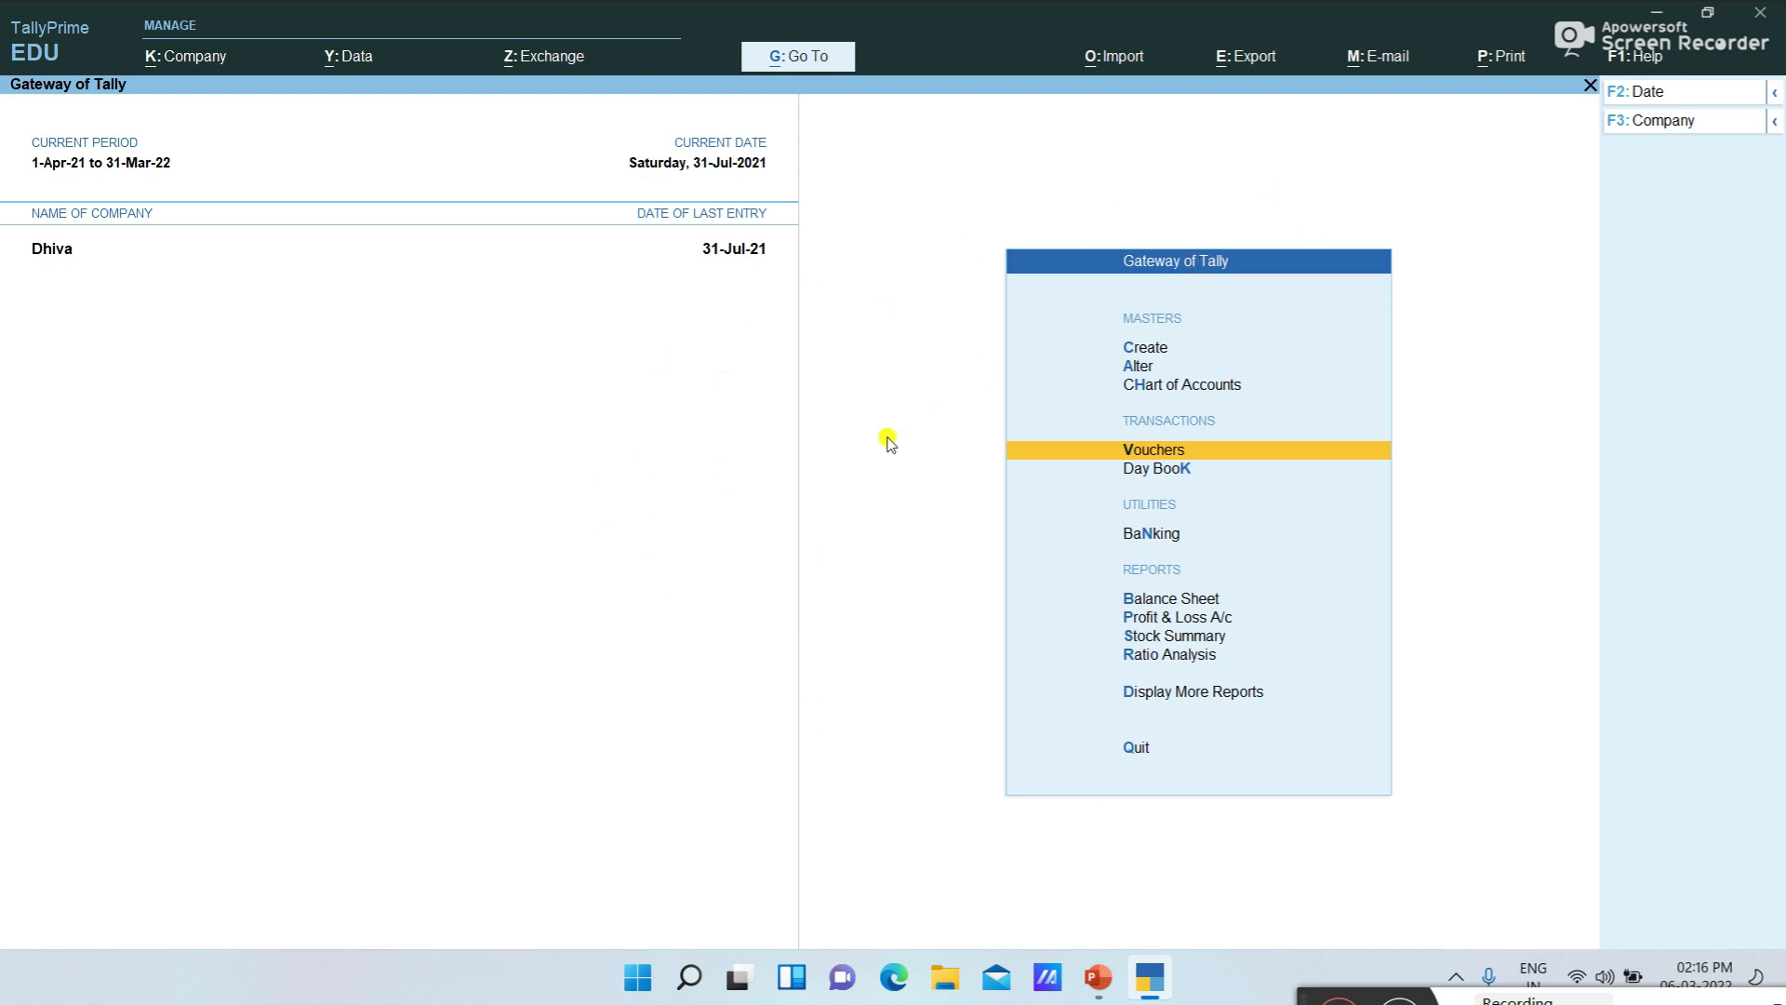
Change the company's current period to run from 1-4-2022 to 31-3-2023
key(alt)
key(alt+F2)
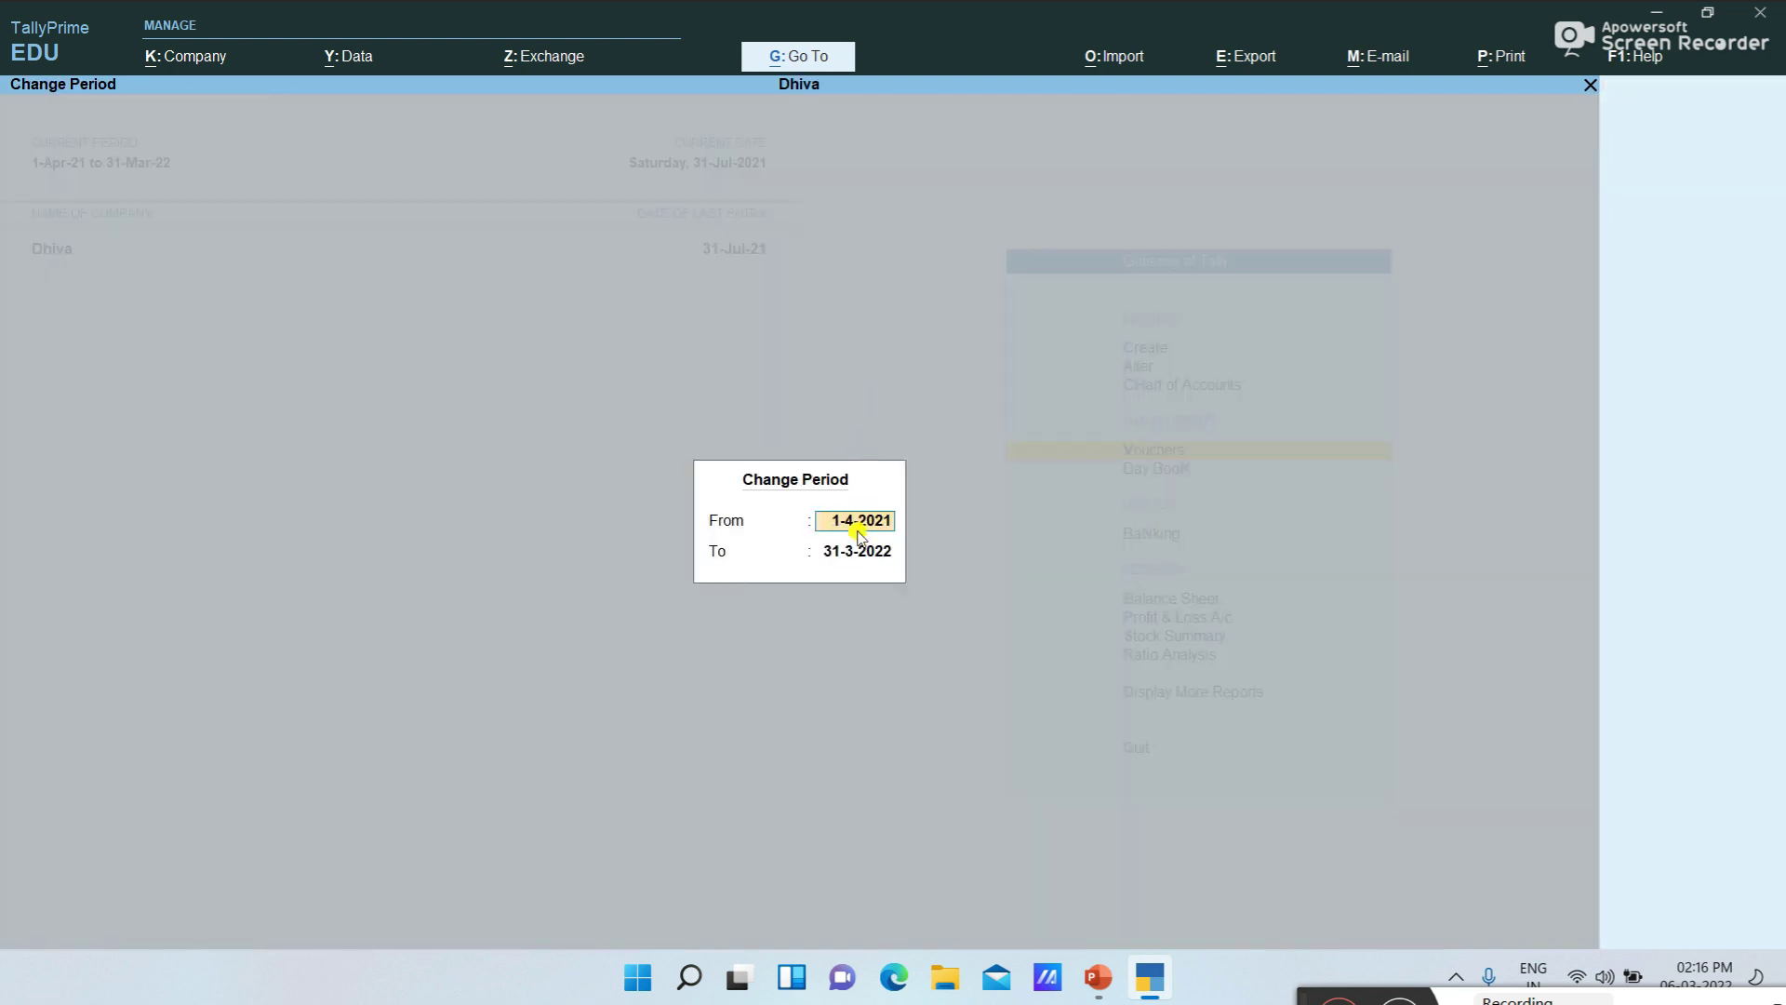
text(1-4)
text(0)
text(1)
text(-4-20)
text(22)
key(Return)
text(31-3-2023)
key(Return)
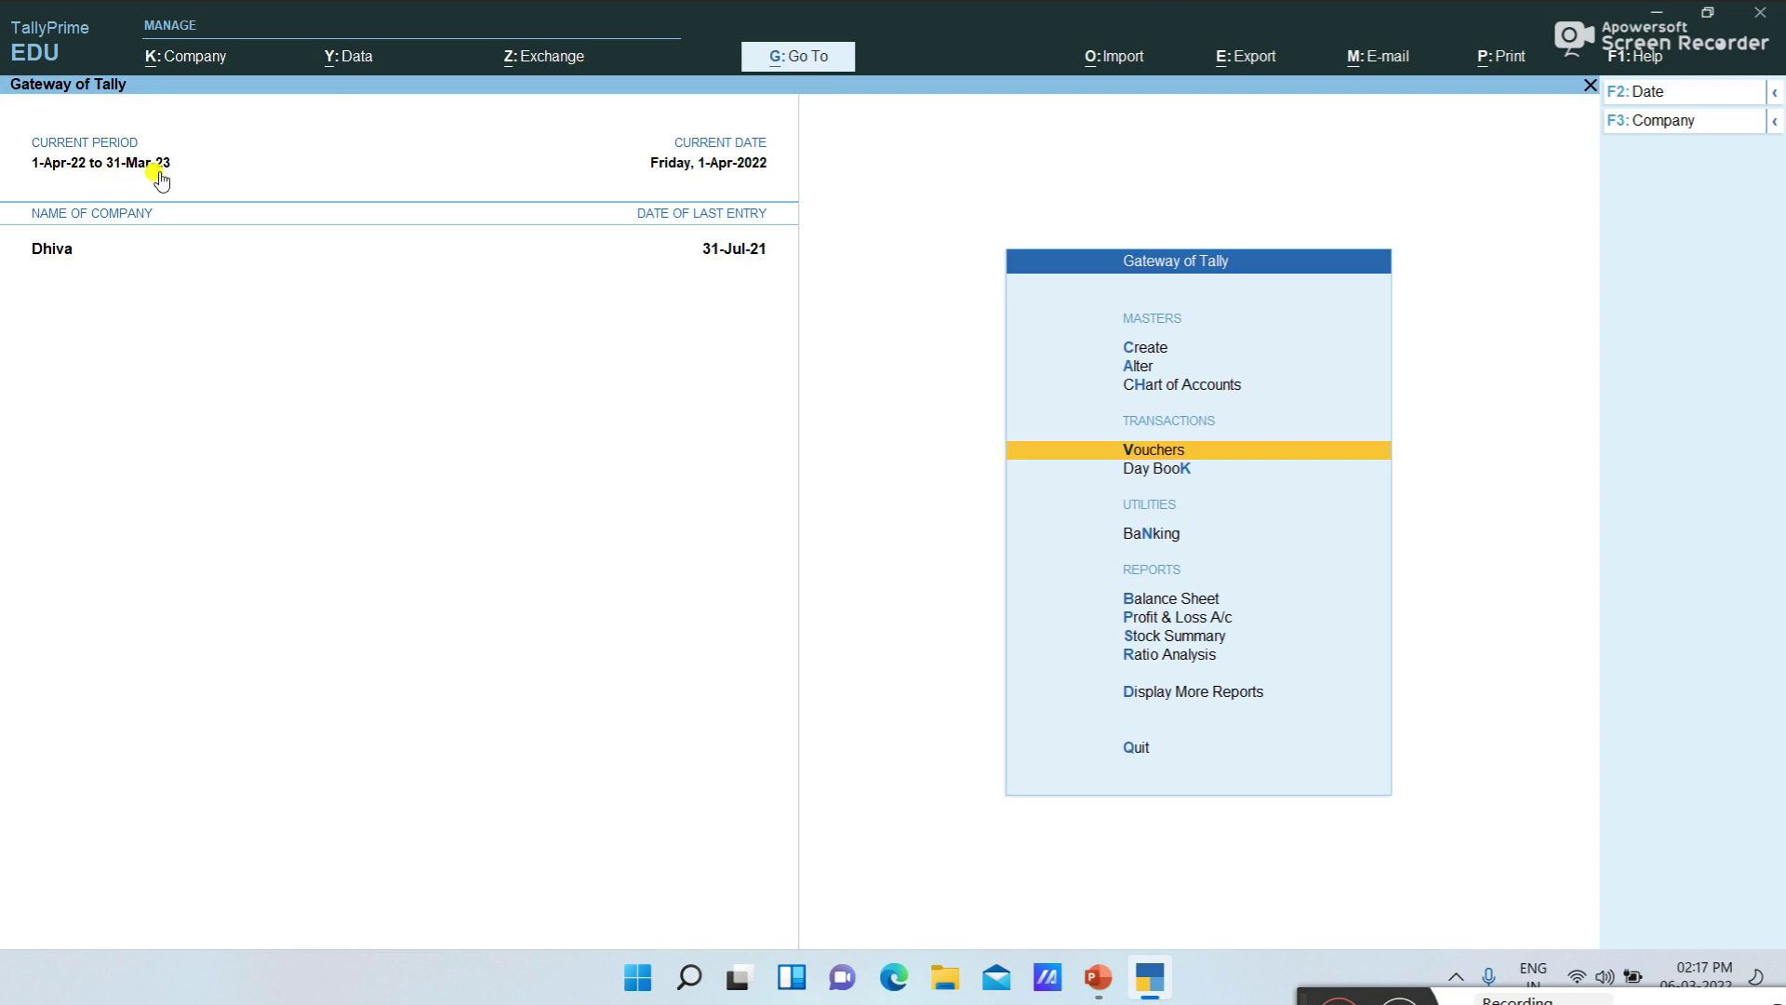
Start a new receipt voucher and set its account to Cash
click(1198, 449)
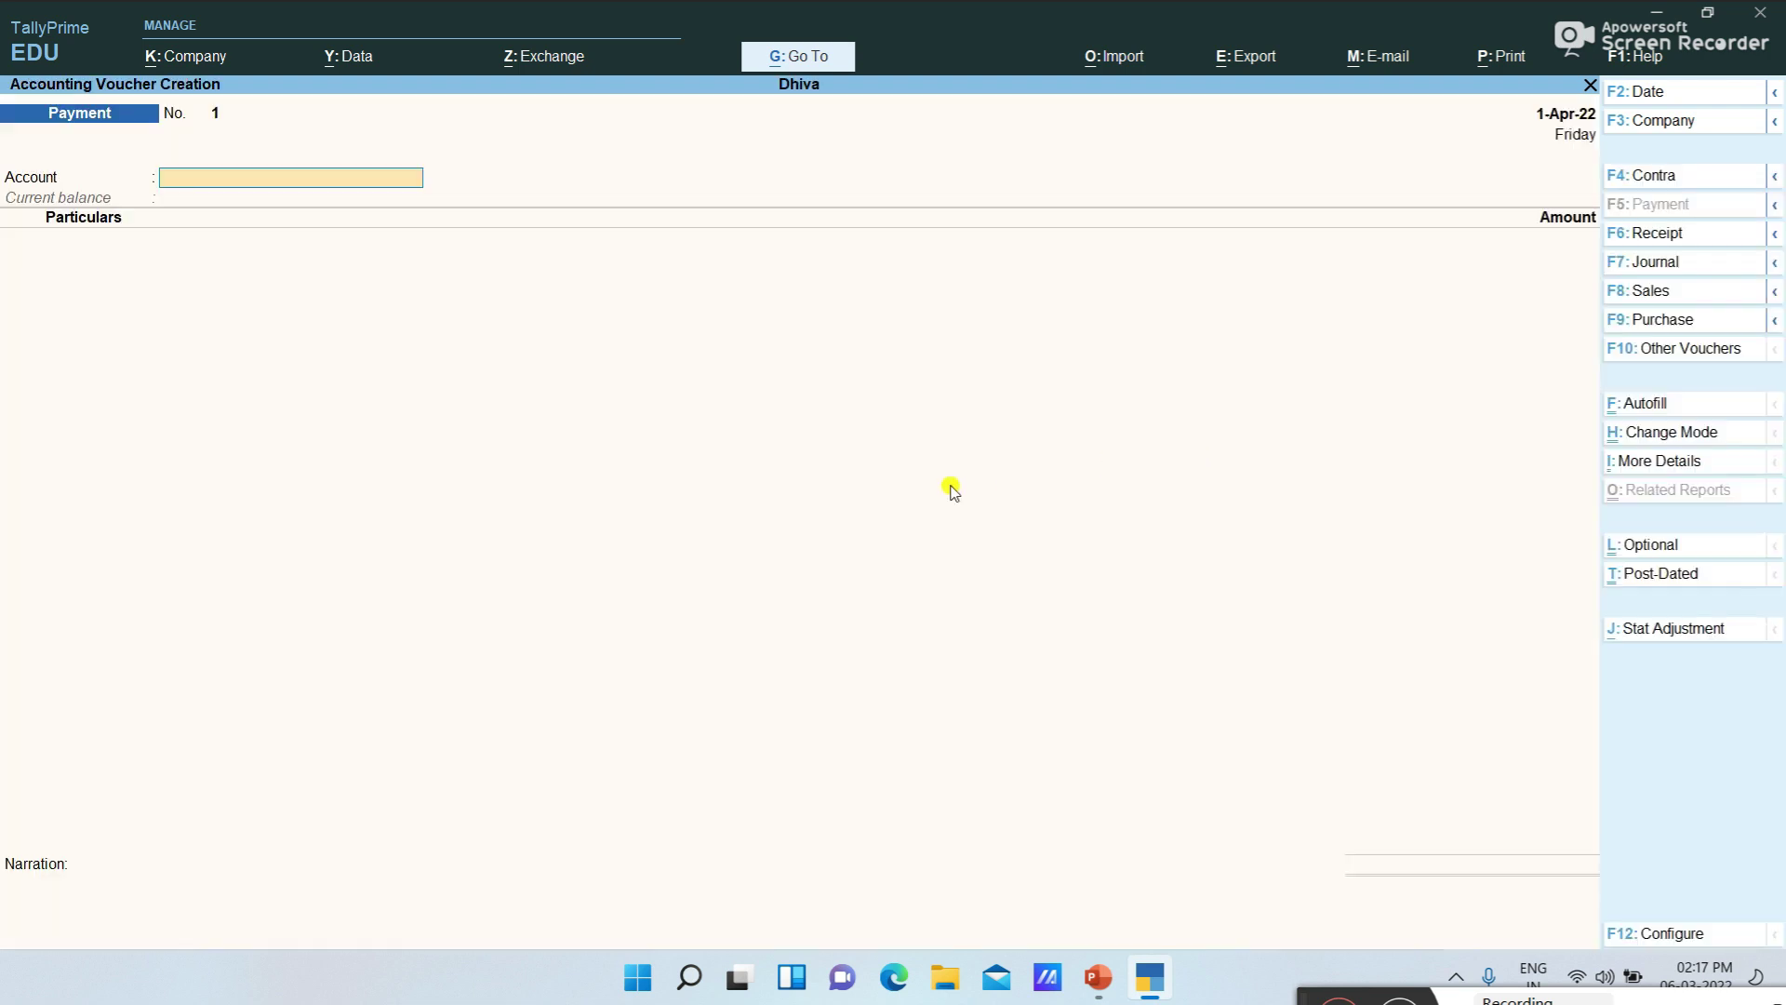
click(1689, 235)
text(Ca)
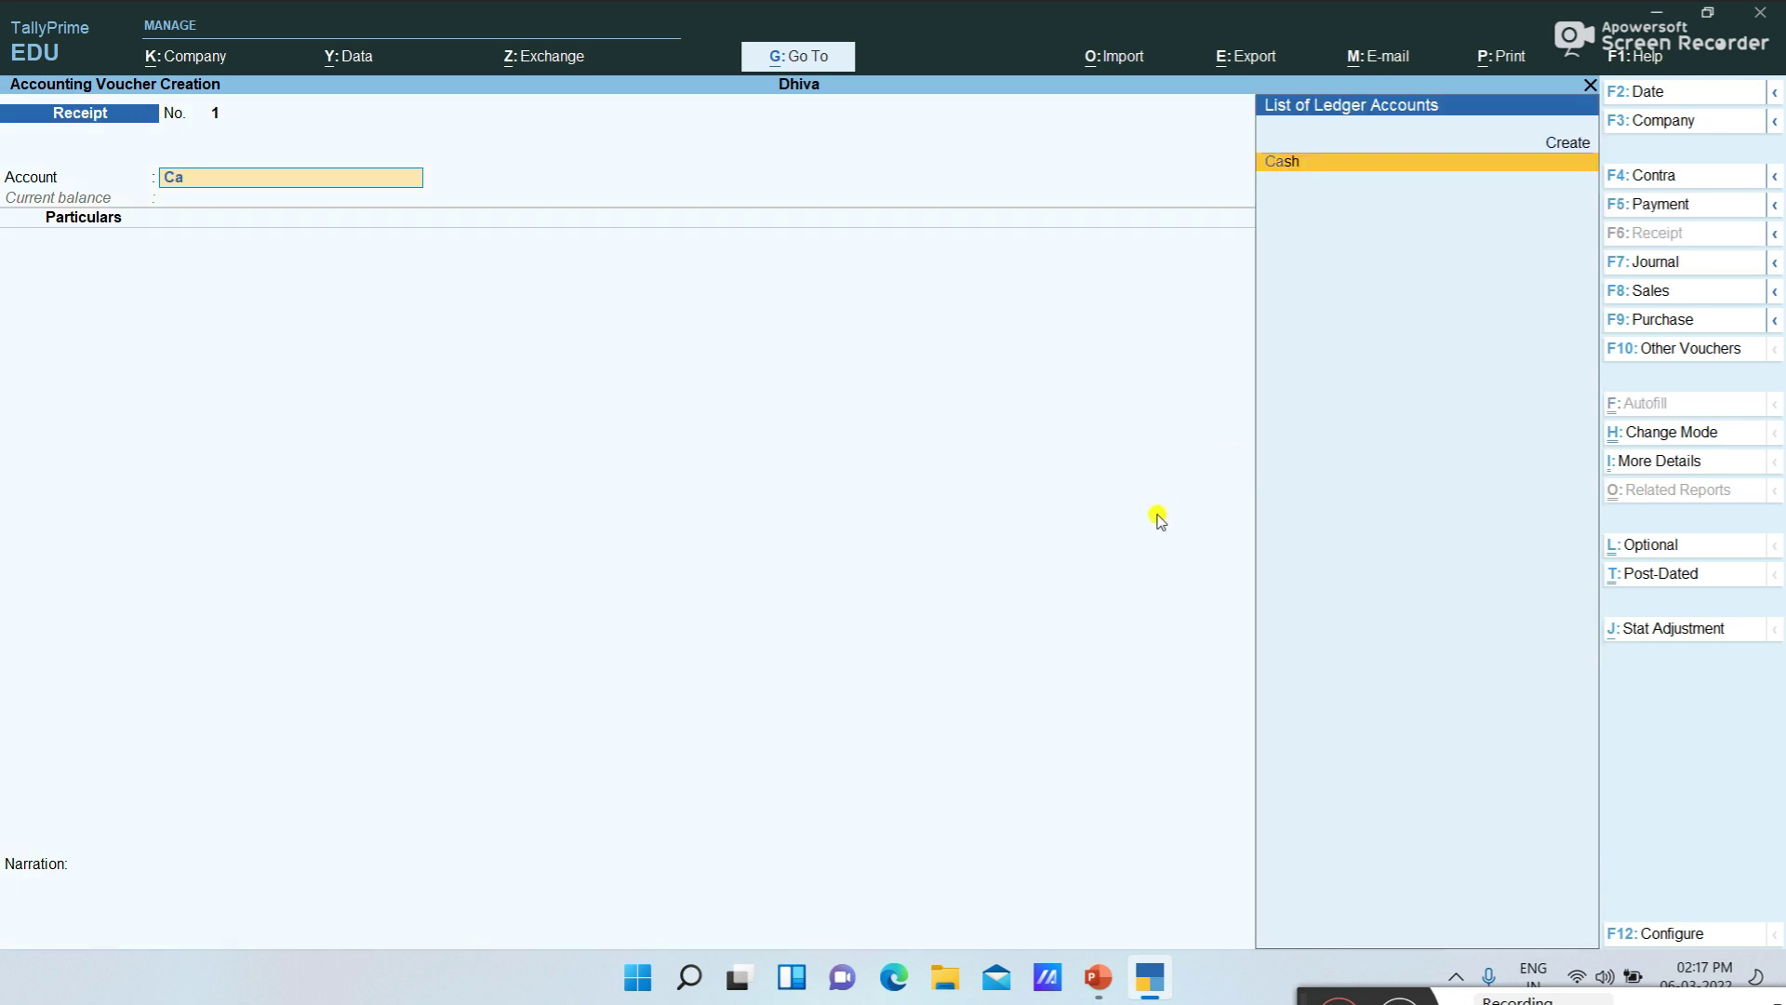
text(sh)
key(Return)
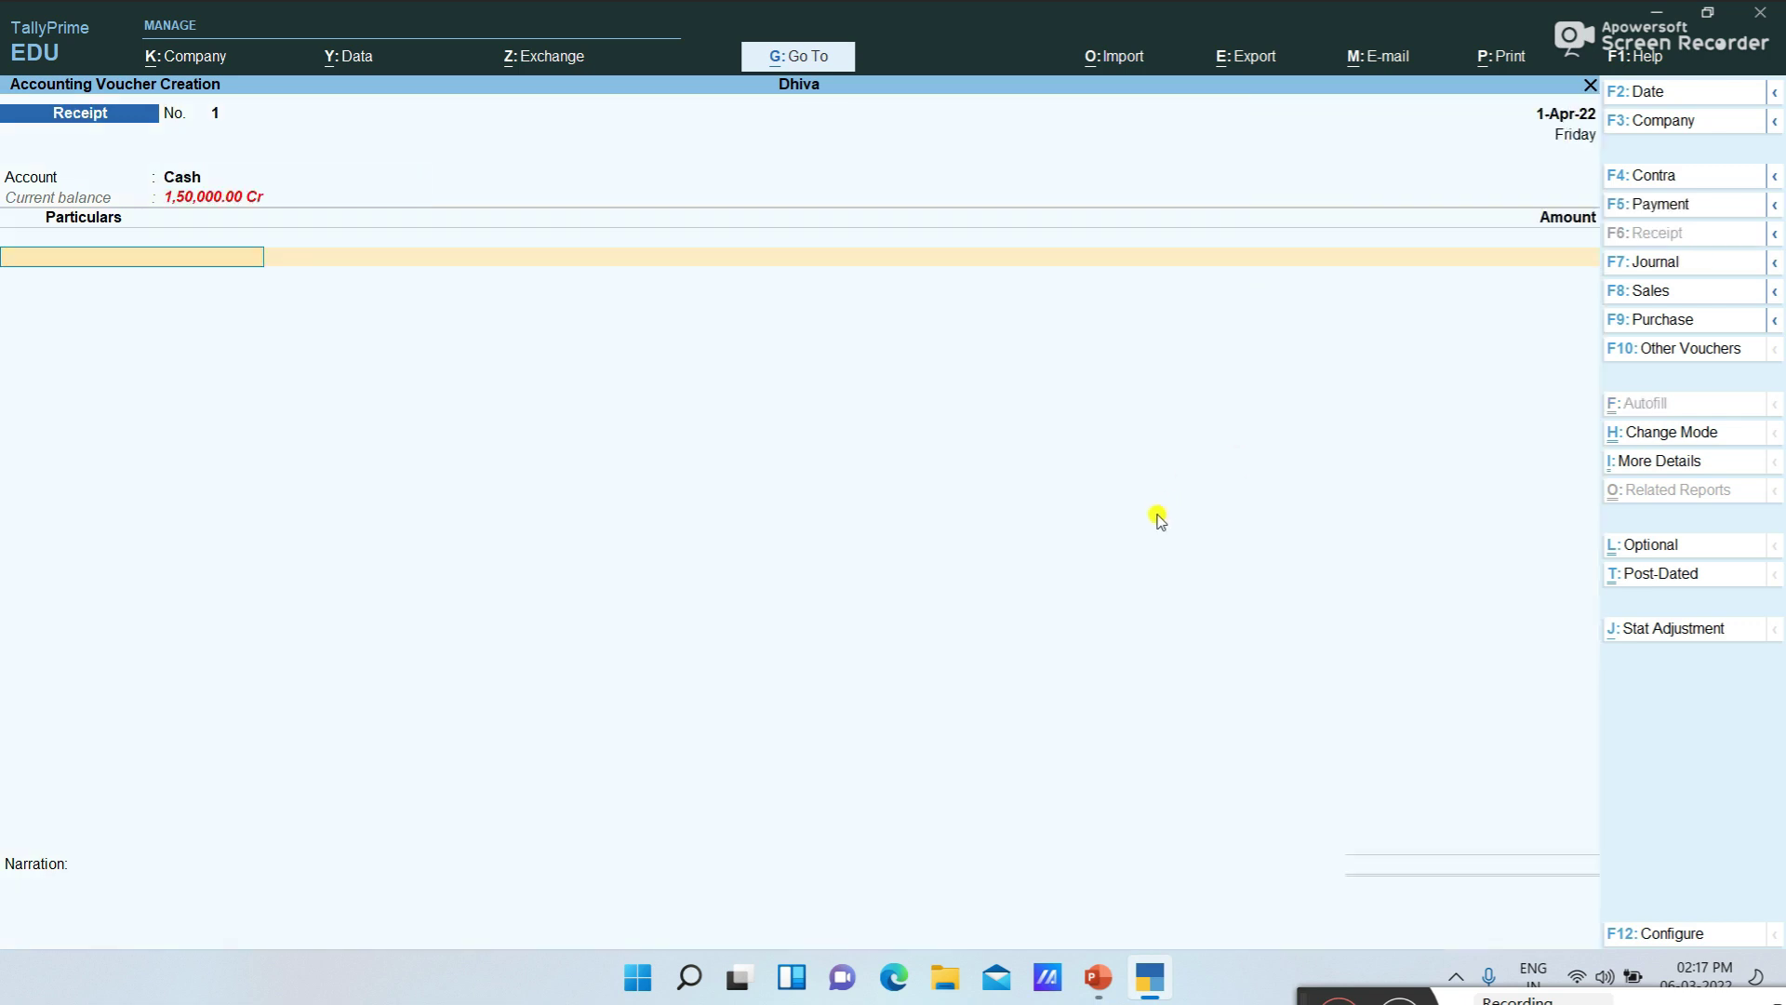
Create a ledger named Capital under Capital Account from the receipt's particulars and use it as the entry line
text(Ca)
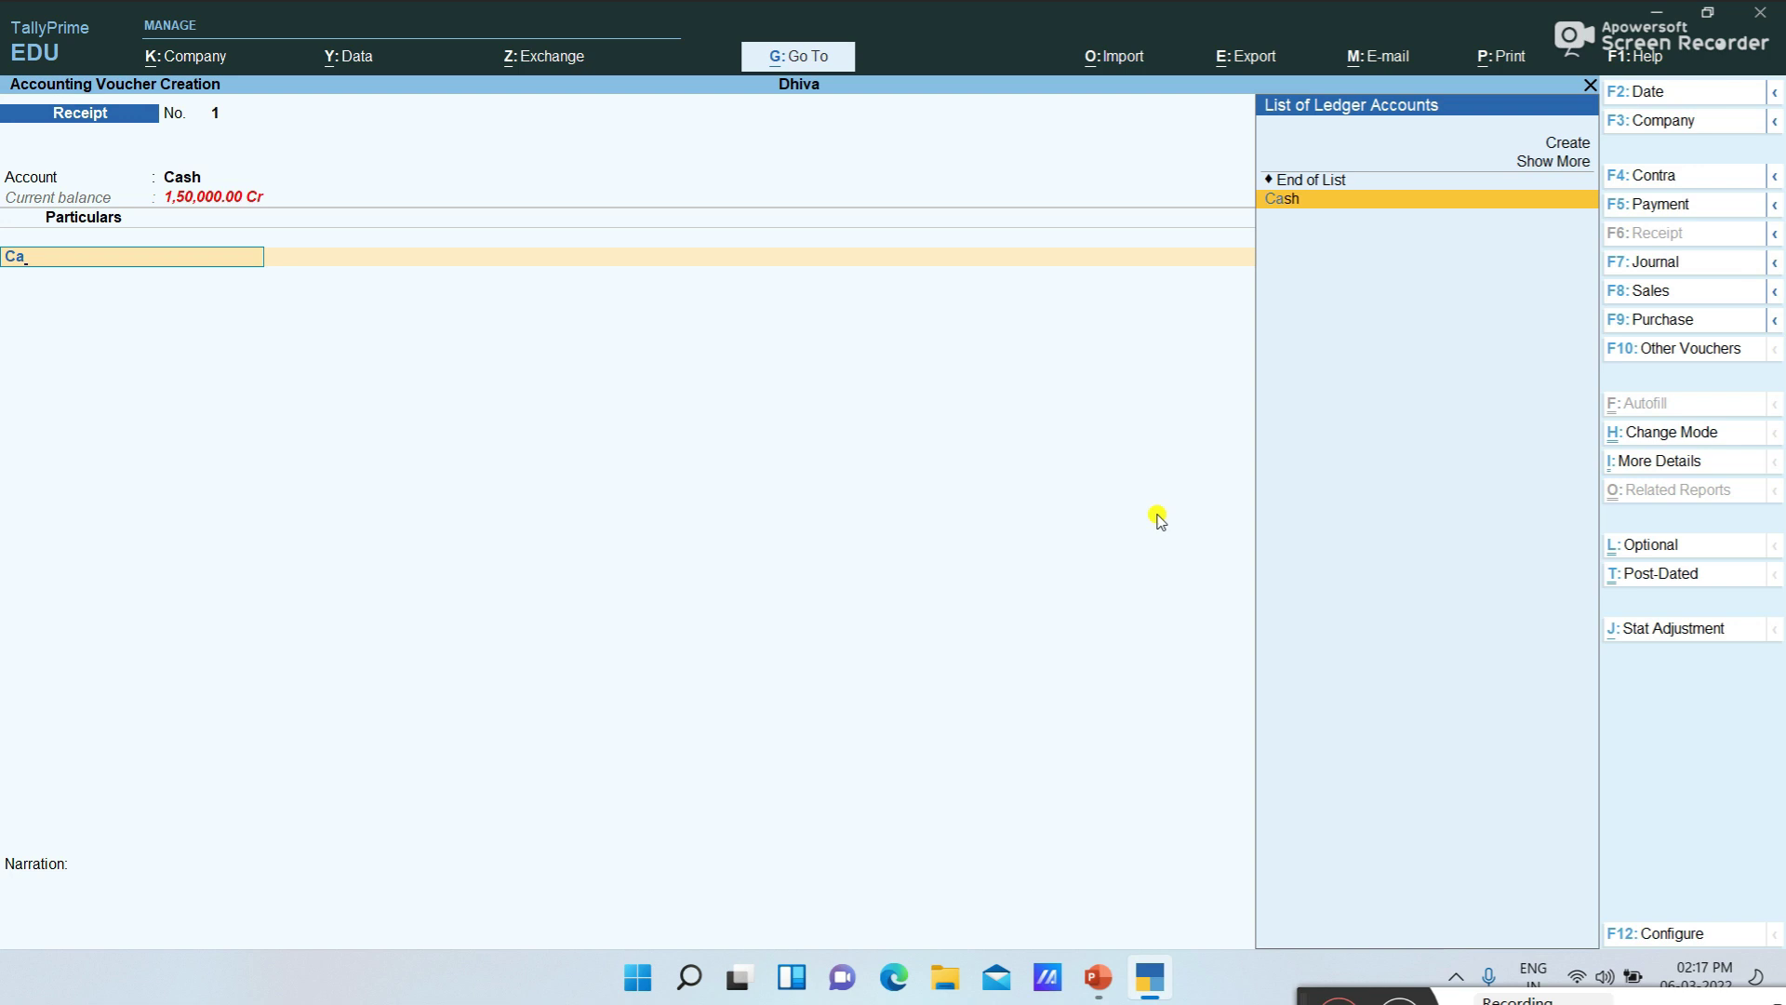
key(BackSpace)
key(BackSpace)
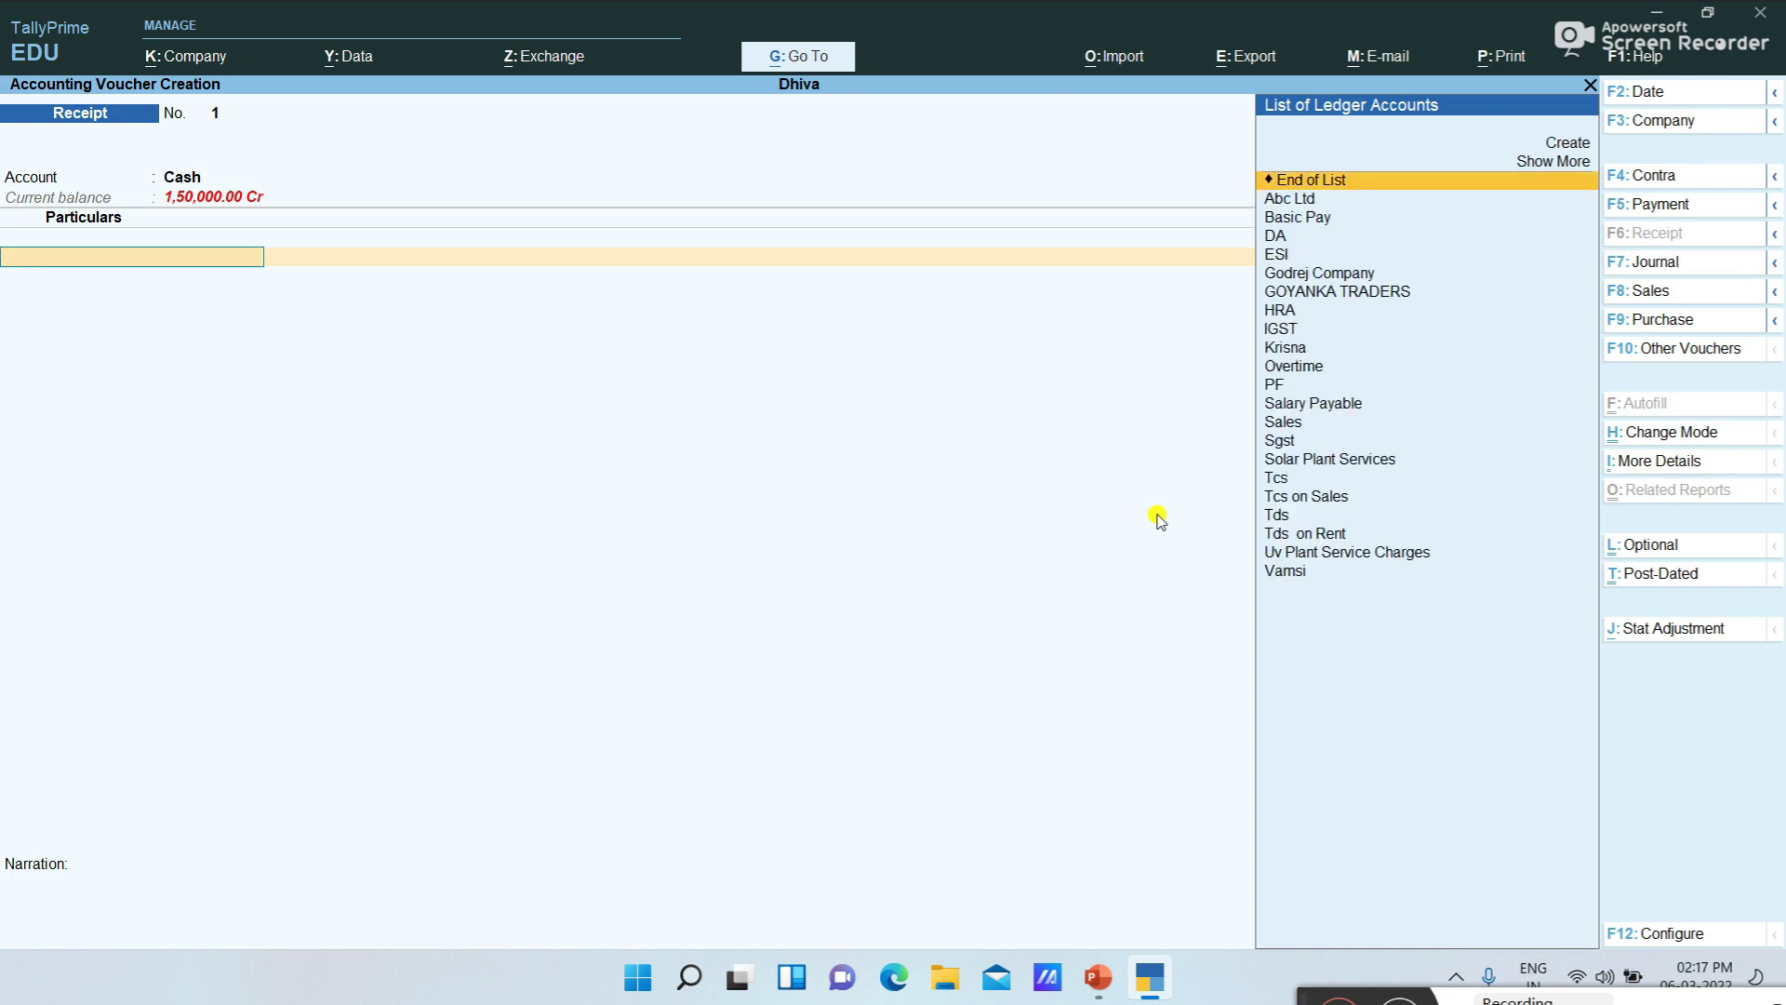
key(alt+c)
text(Capital)
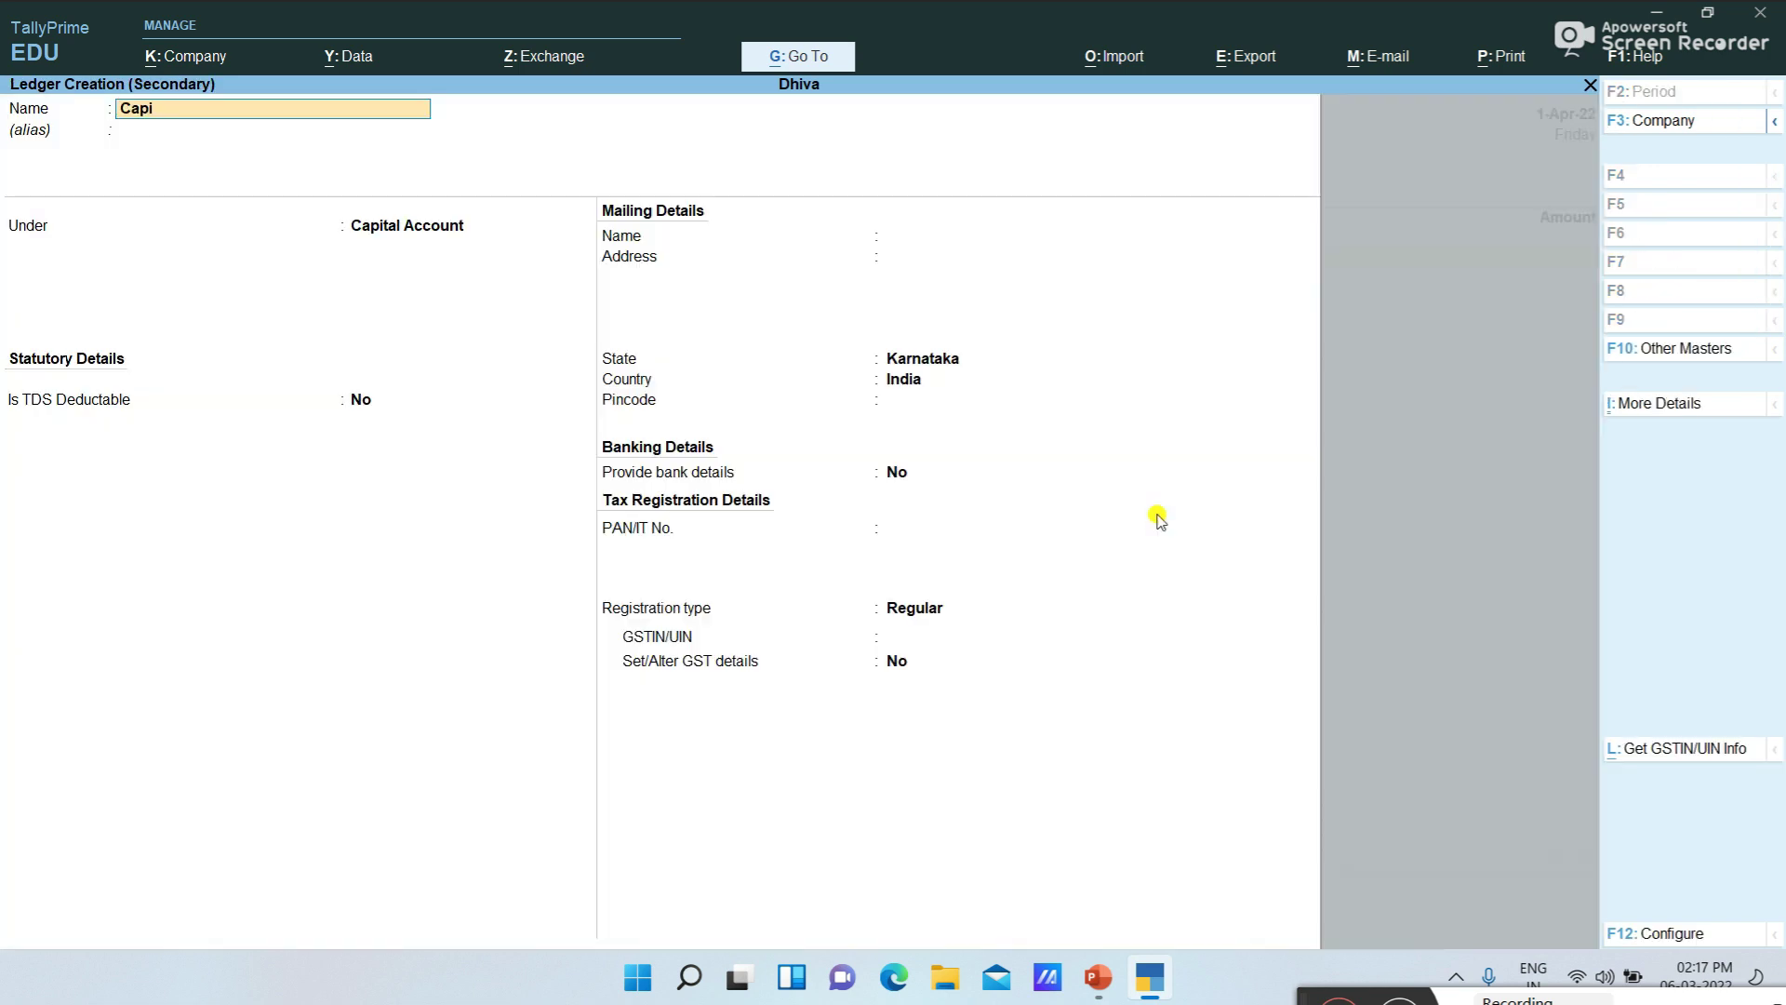
key(Return)
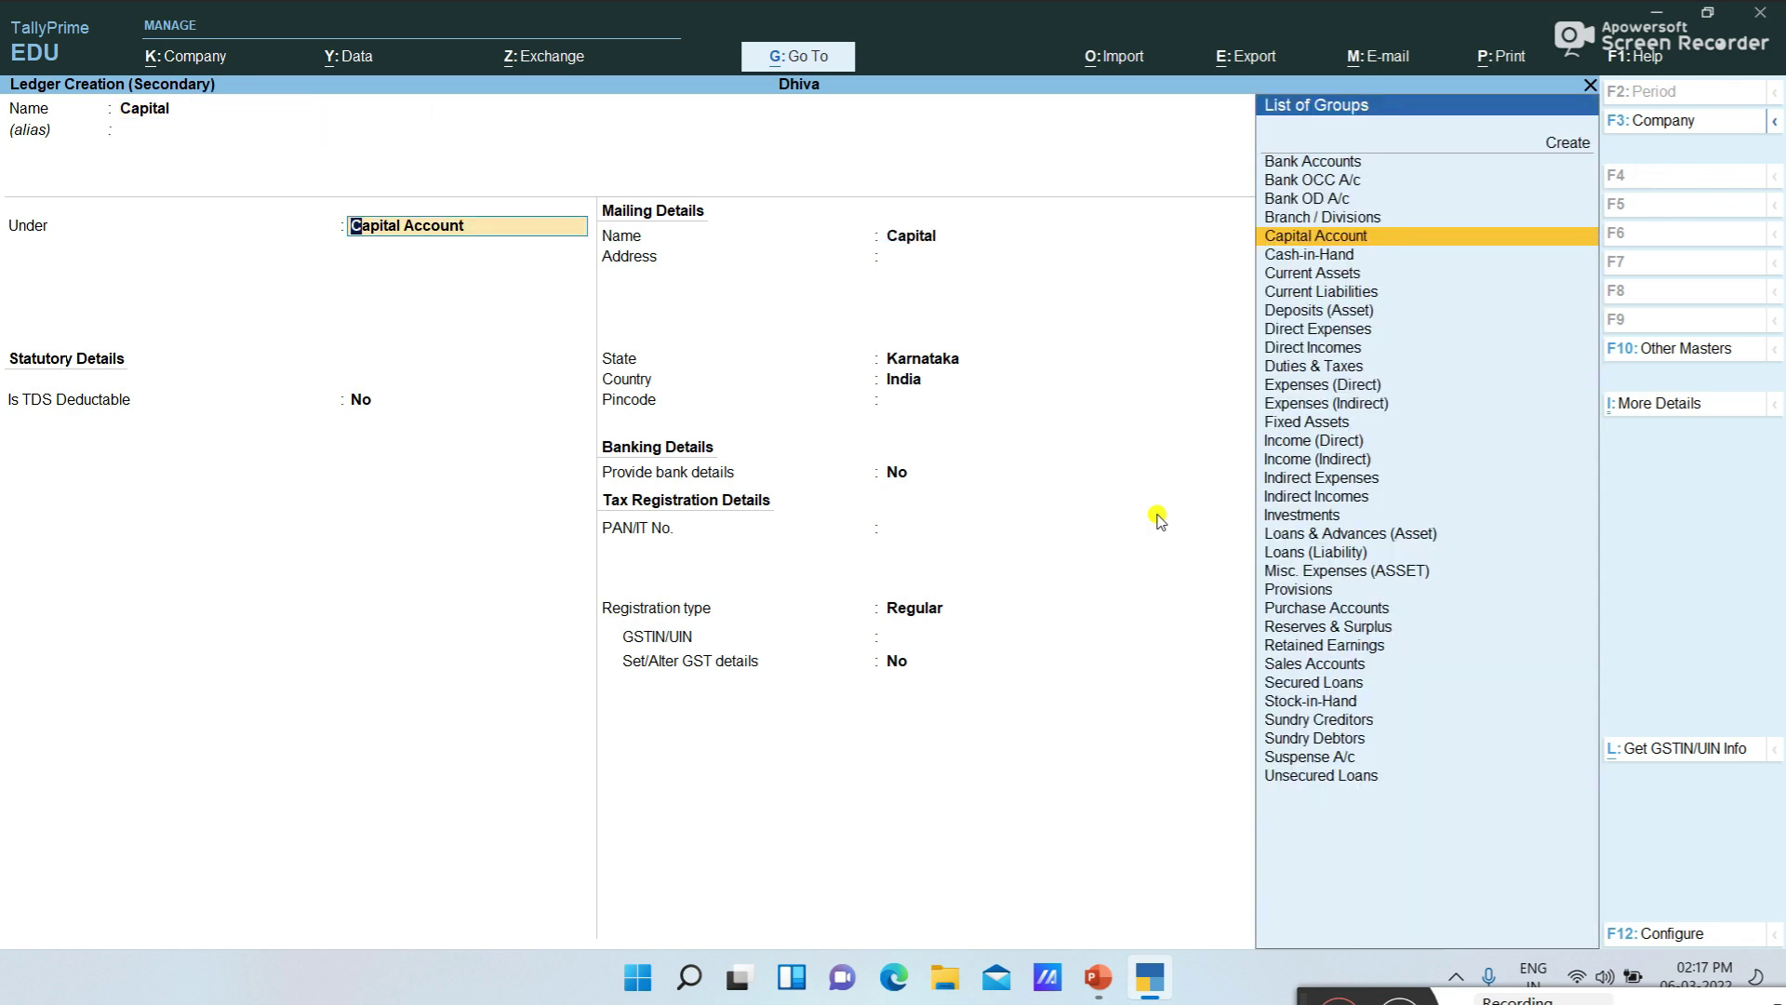
key(Return)
key(Return)
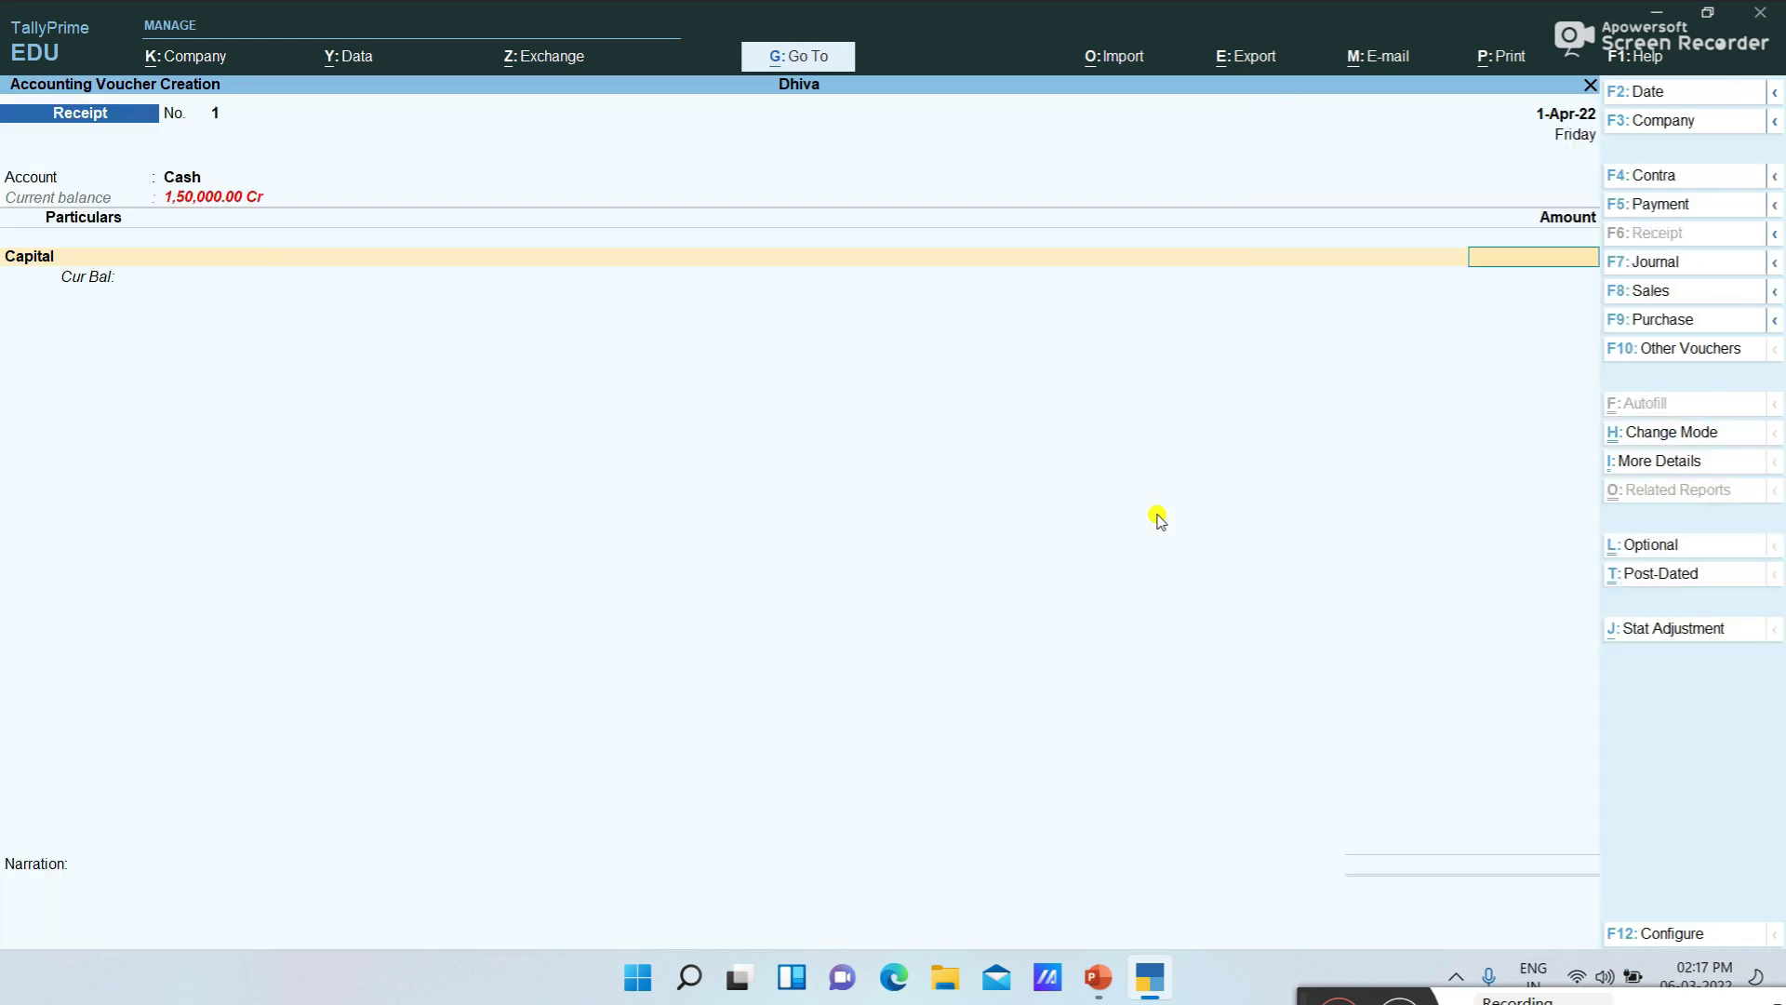
Enter 400000 as the Capital amount, save the receipt voucher and leave voucher entry
text(400000)
key(Return)
key(Return)
key(Return)
key(Return)
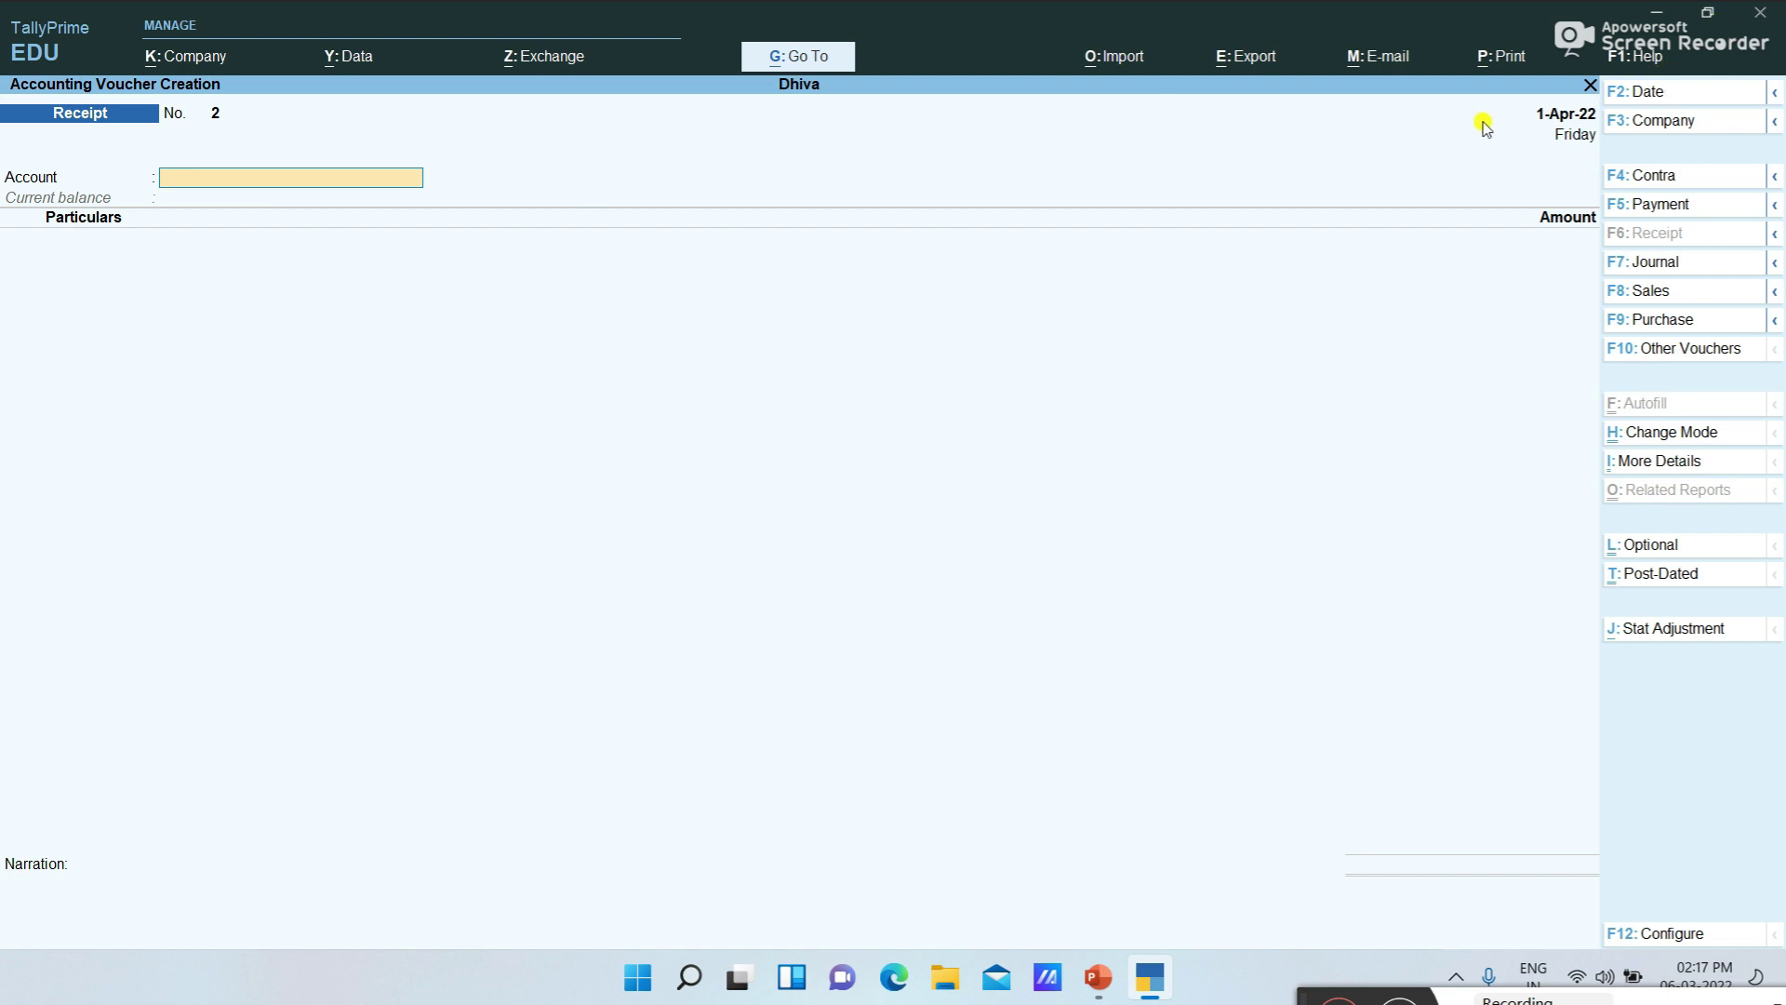
key(Escape)
key(Return)
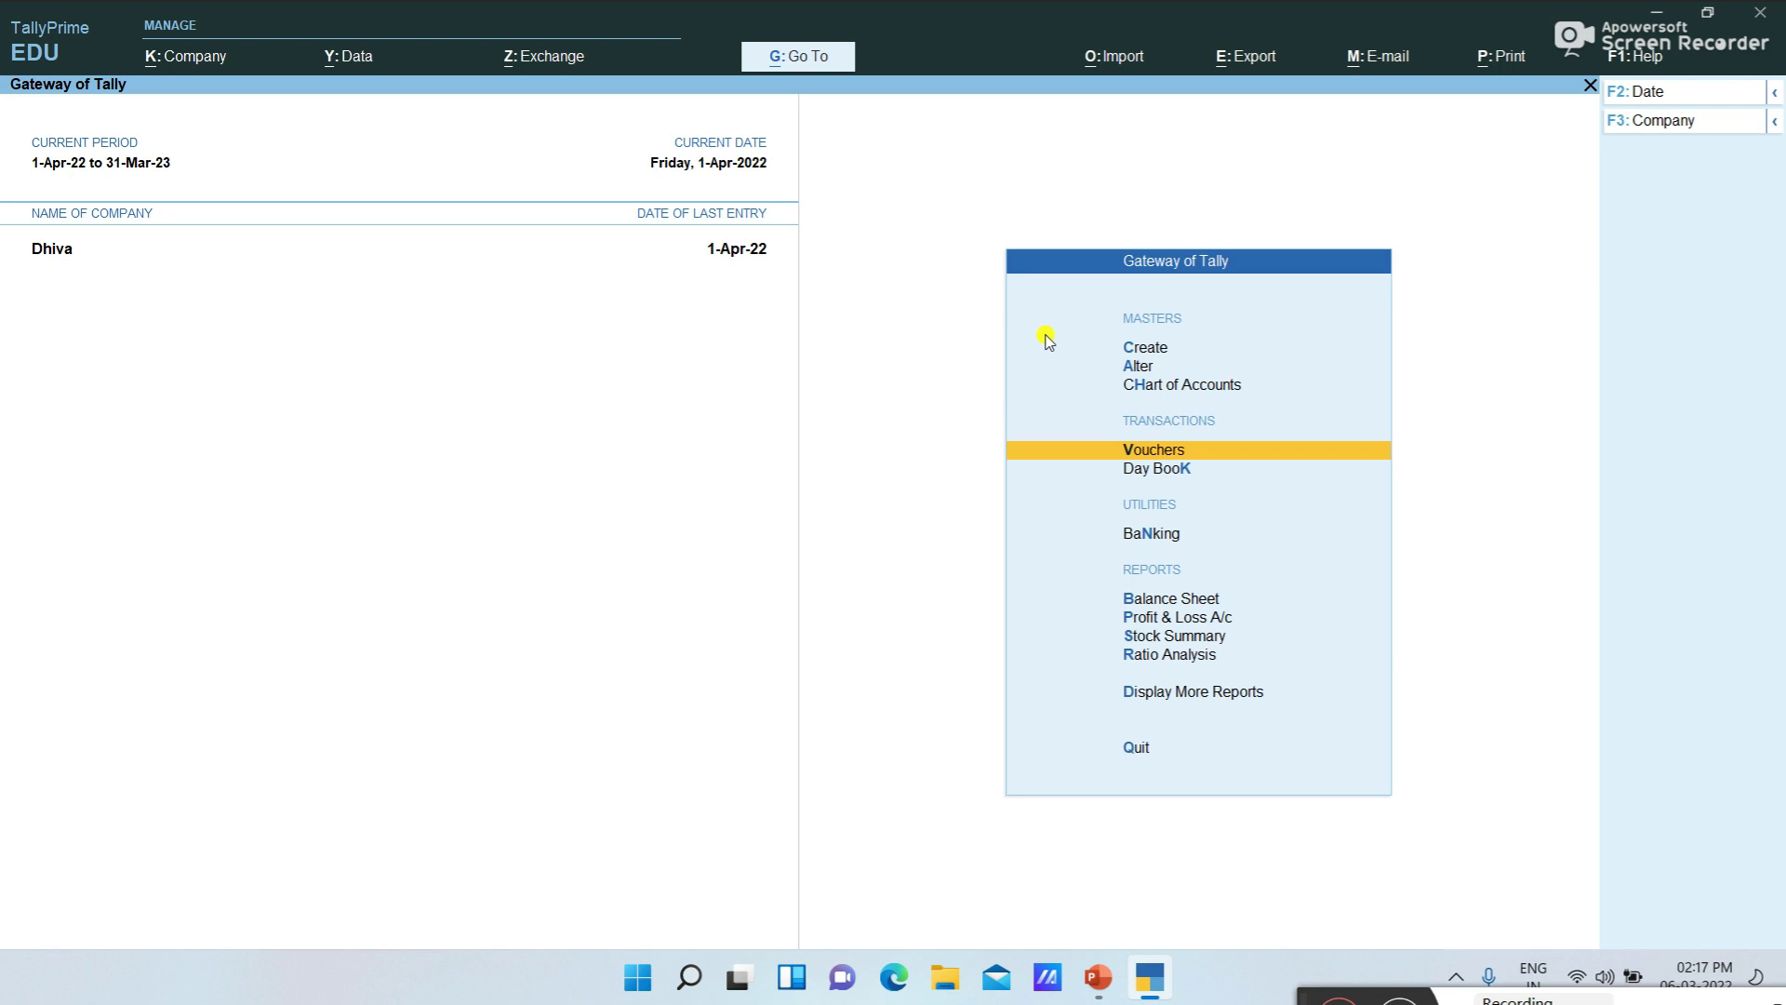
Examine the balance sheet's current liabilities, tracing Sundry Creditors to the Godrej Company ledger's April vouchers, and return to the balance sheet
click(1202, 603)
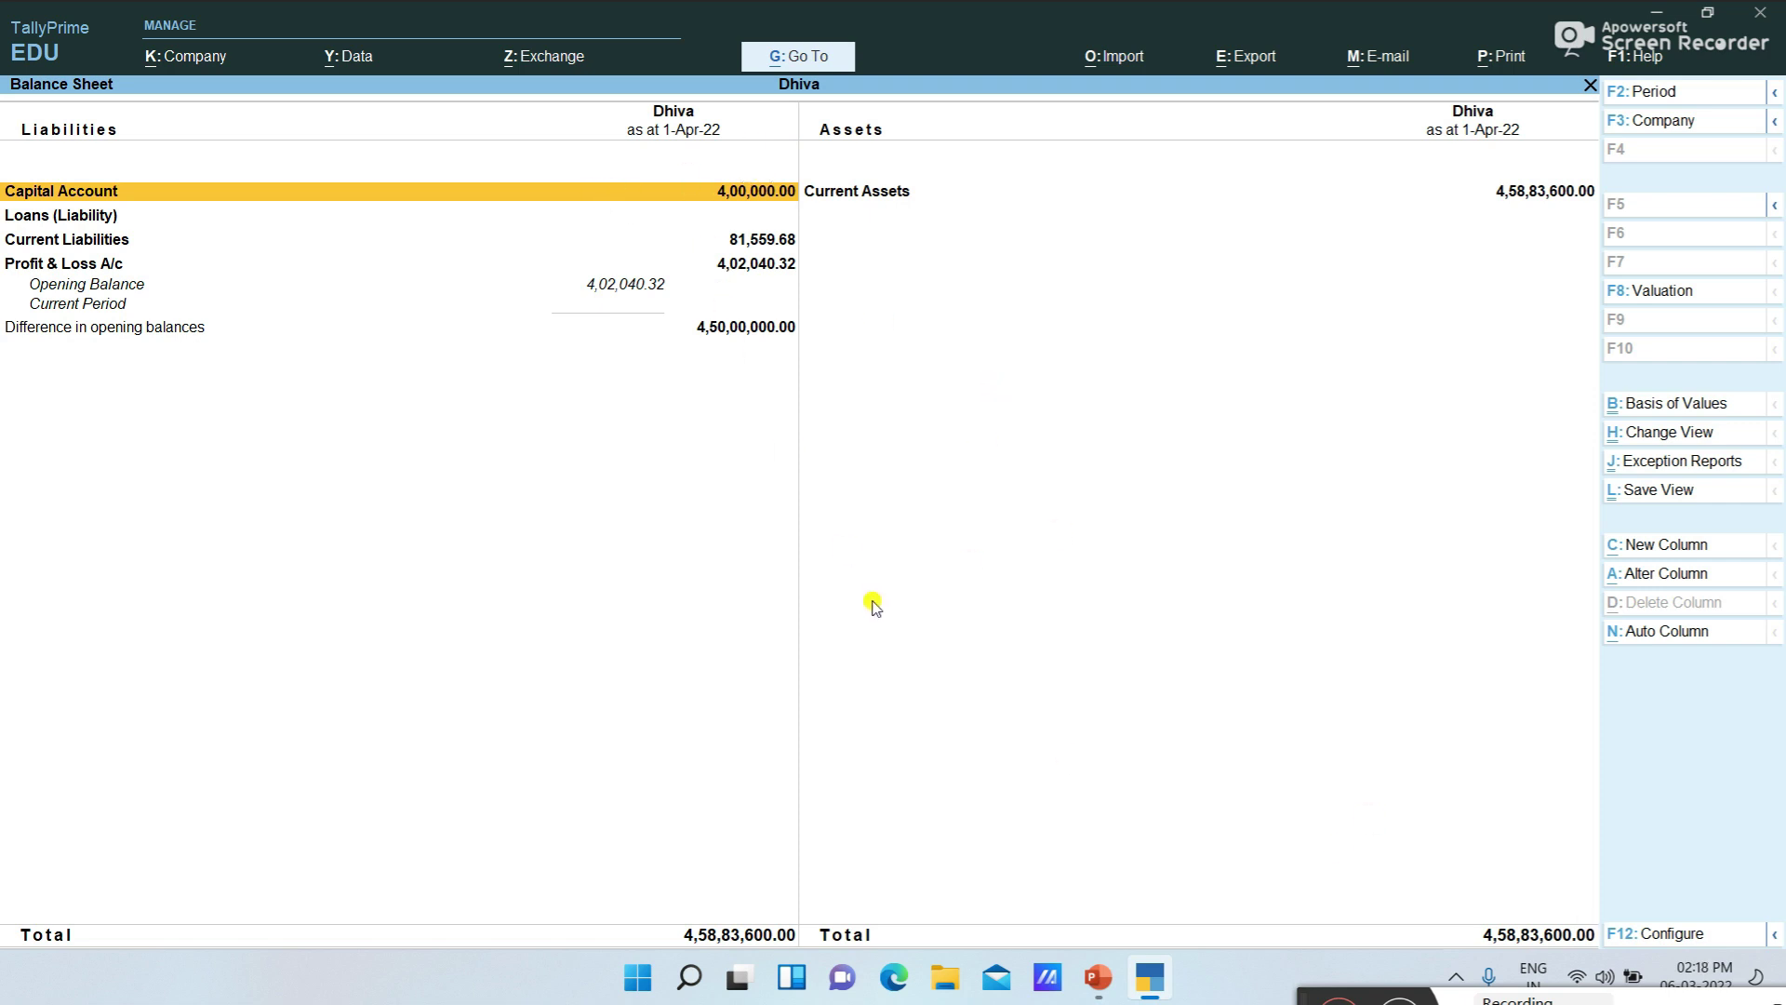
key(Down)
key(Down)
key(Down)
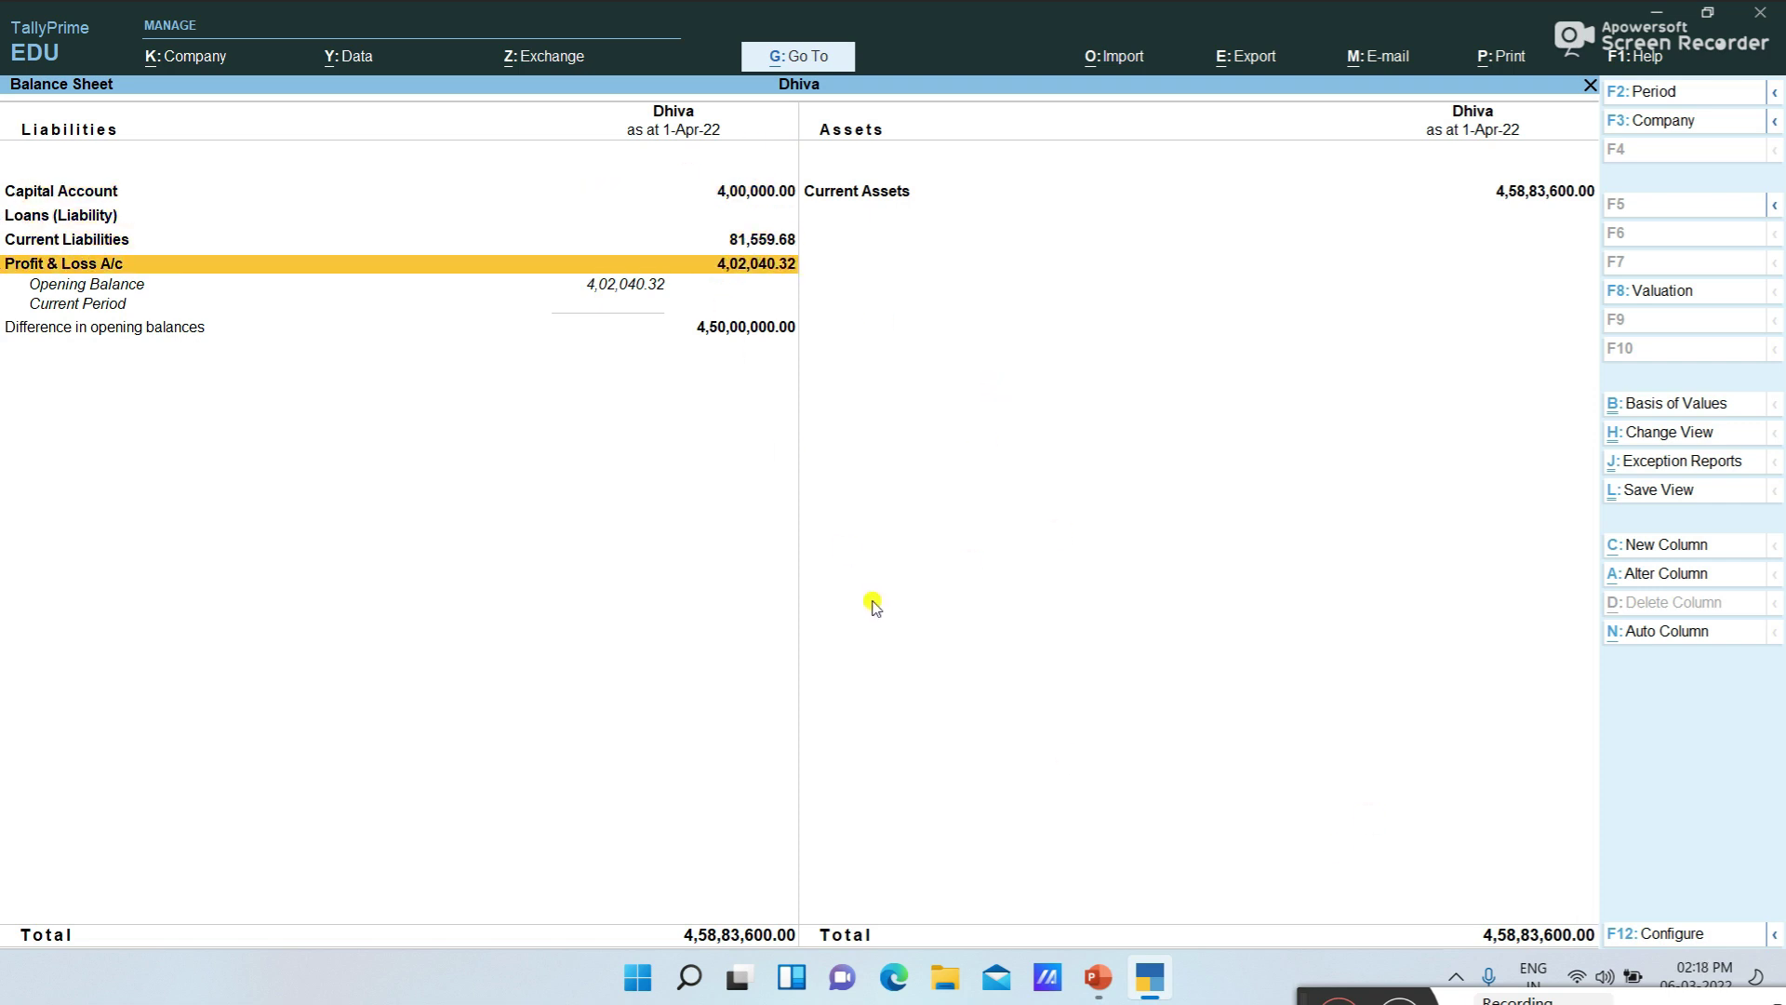
key(Up)
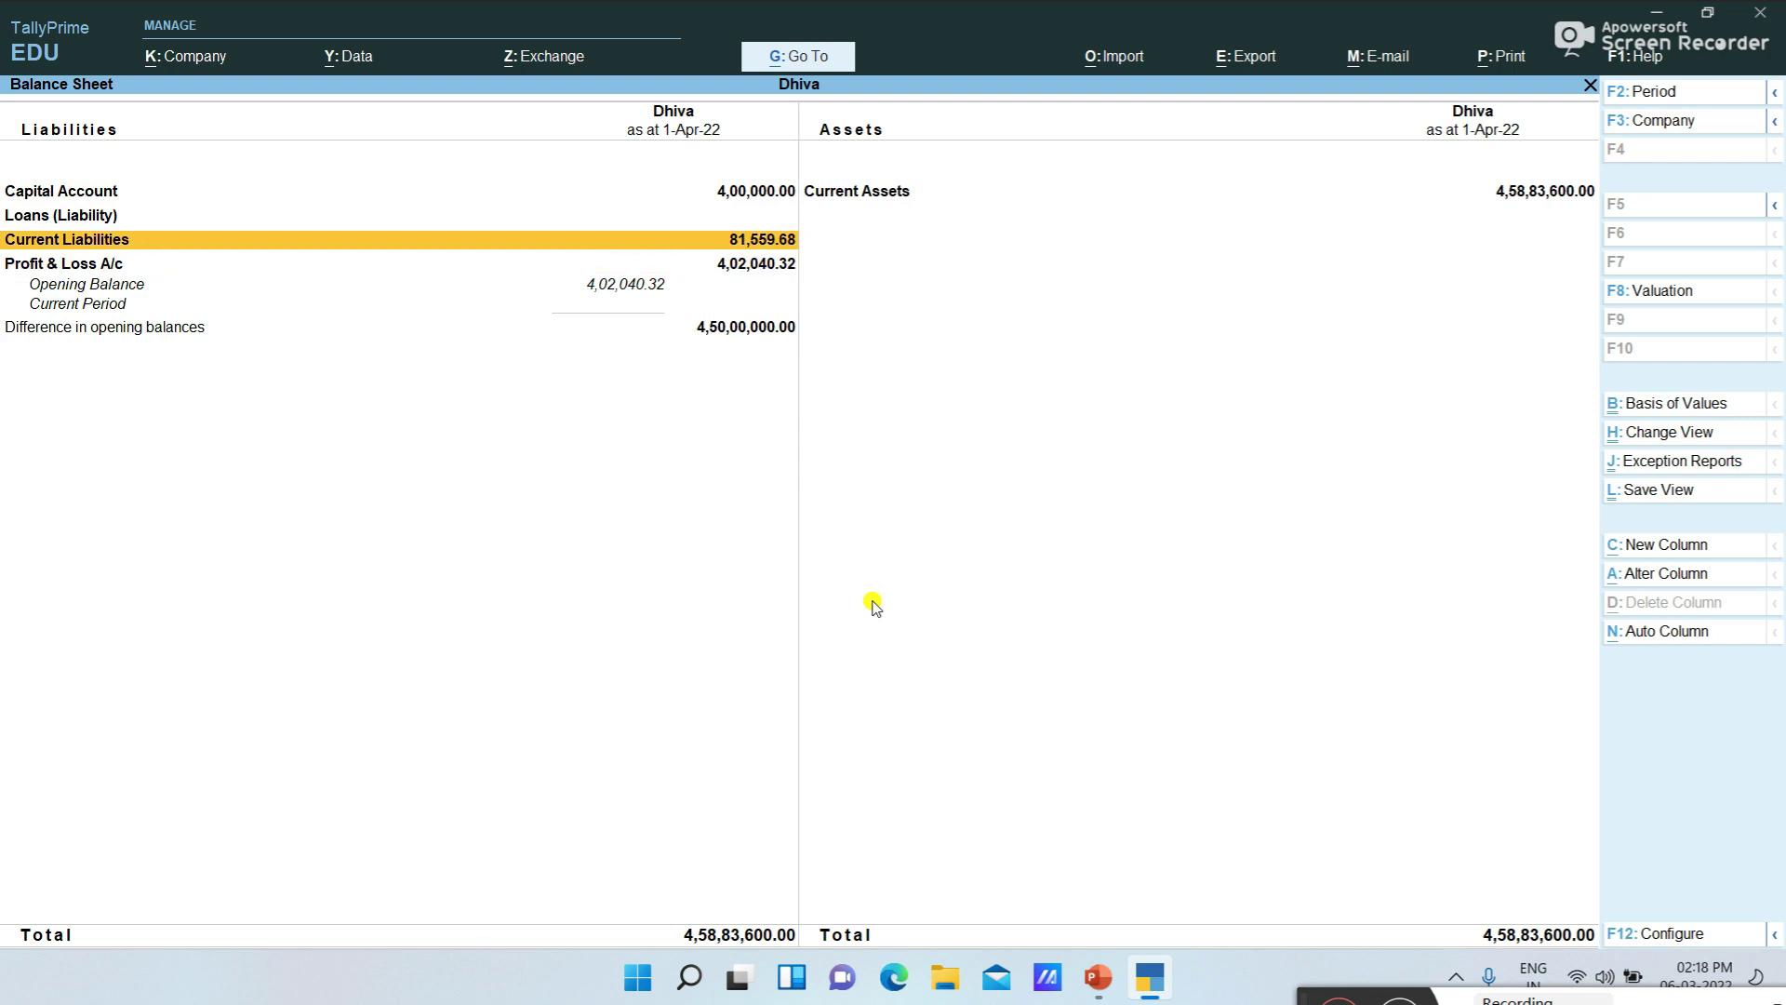
key(Return)
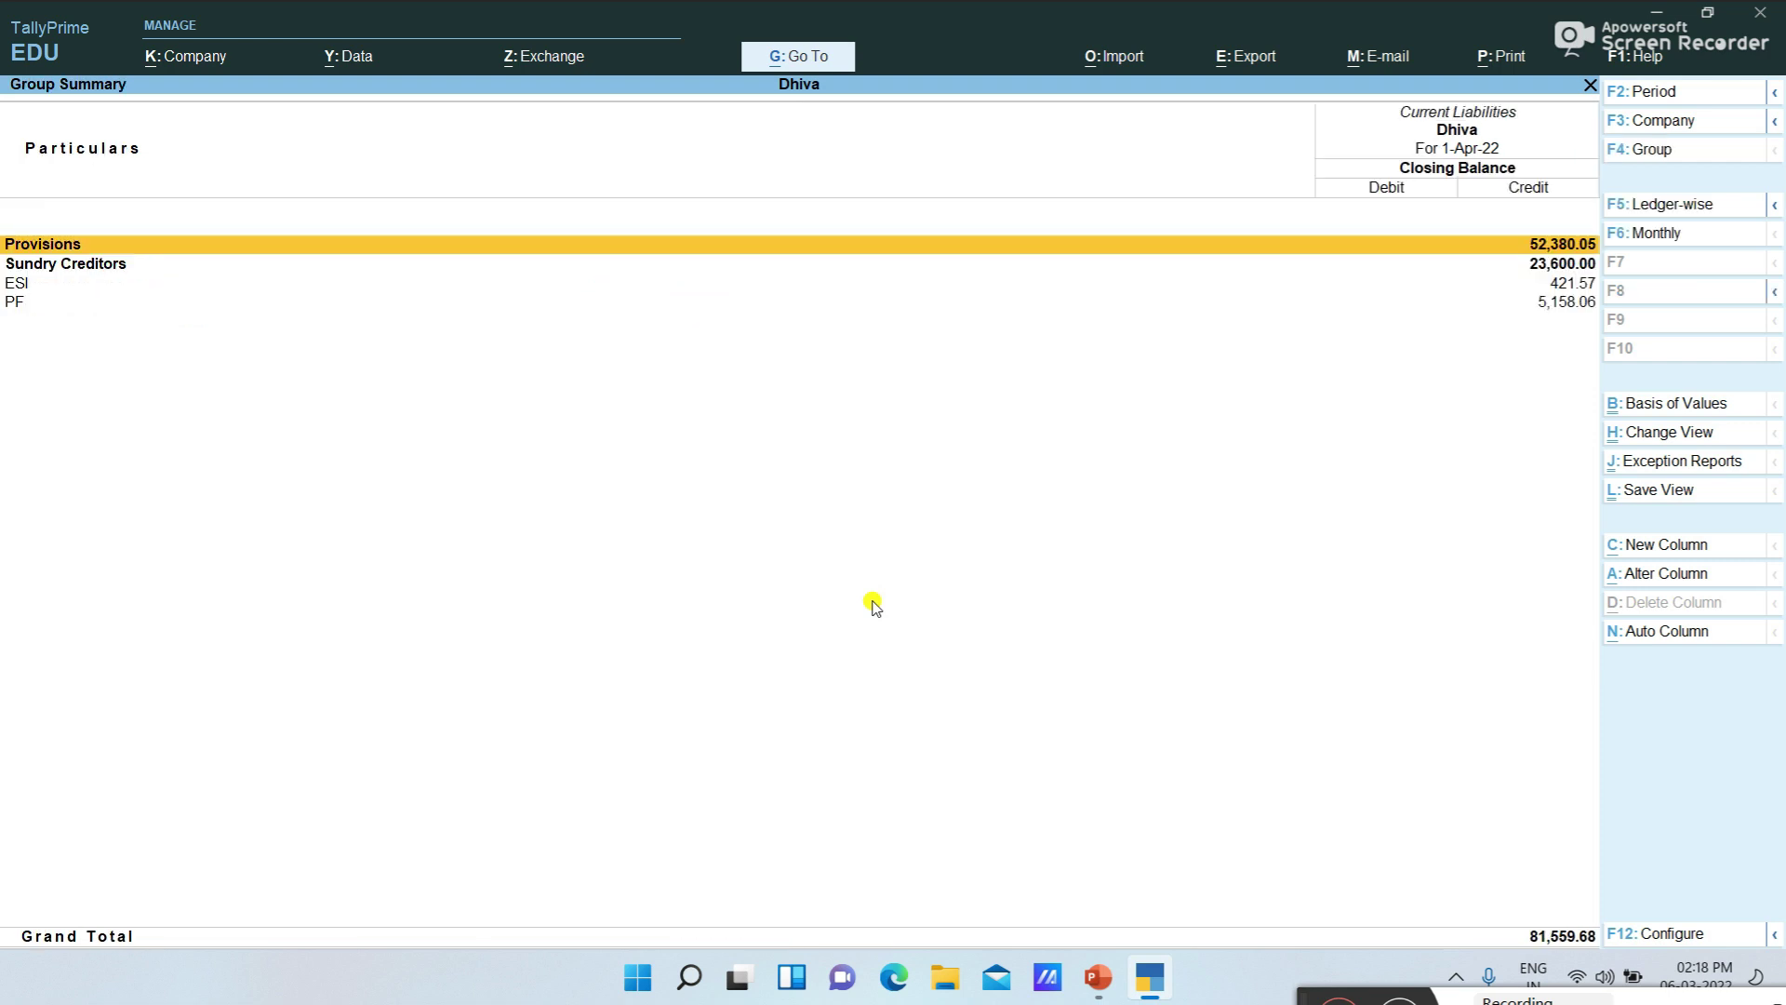
key(Down)
key(Return)
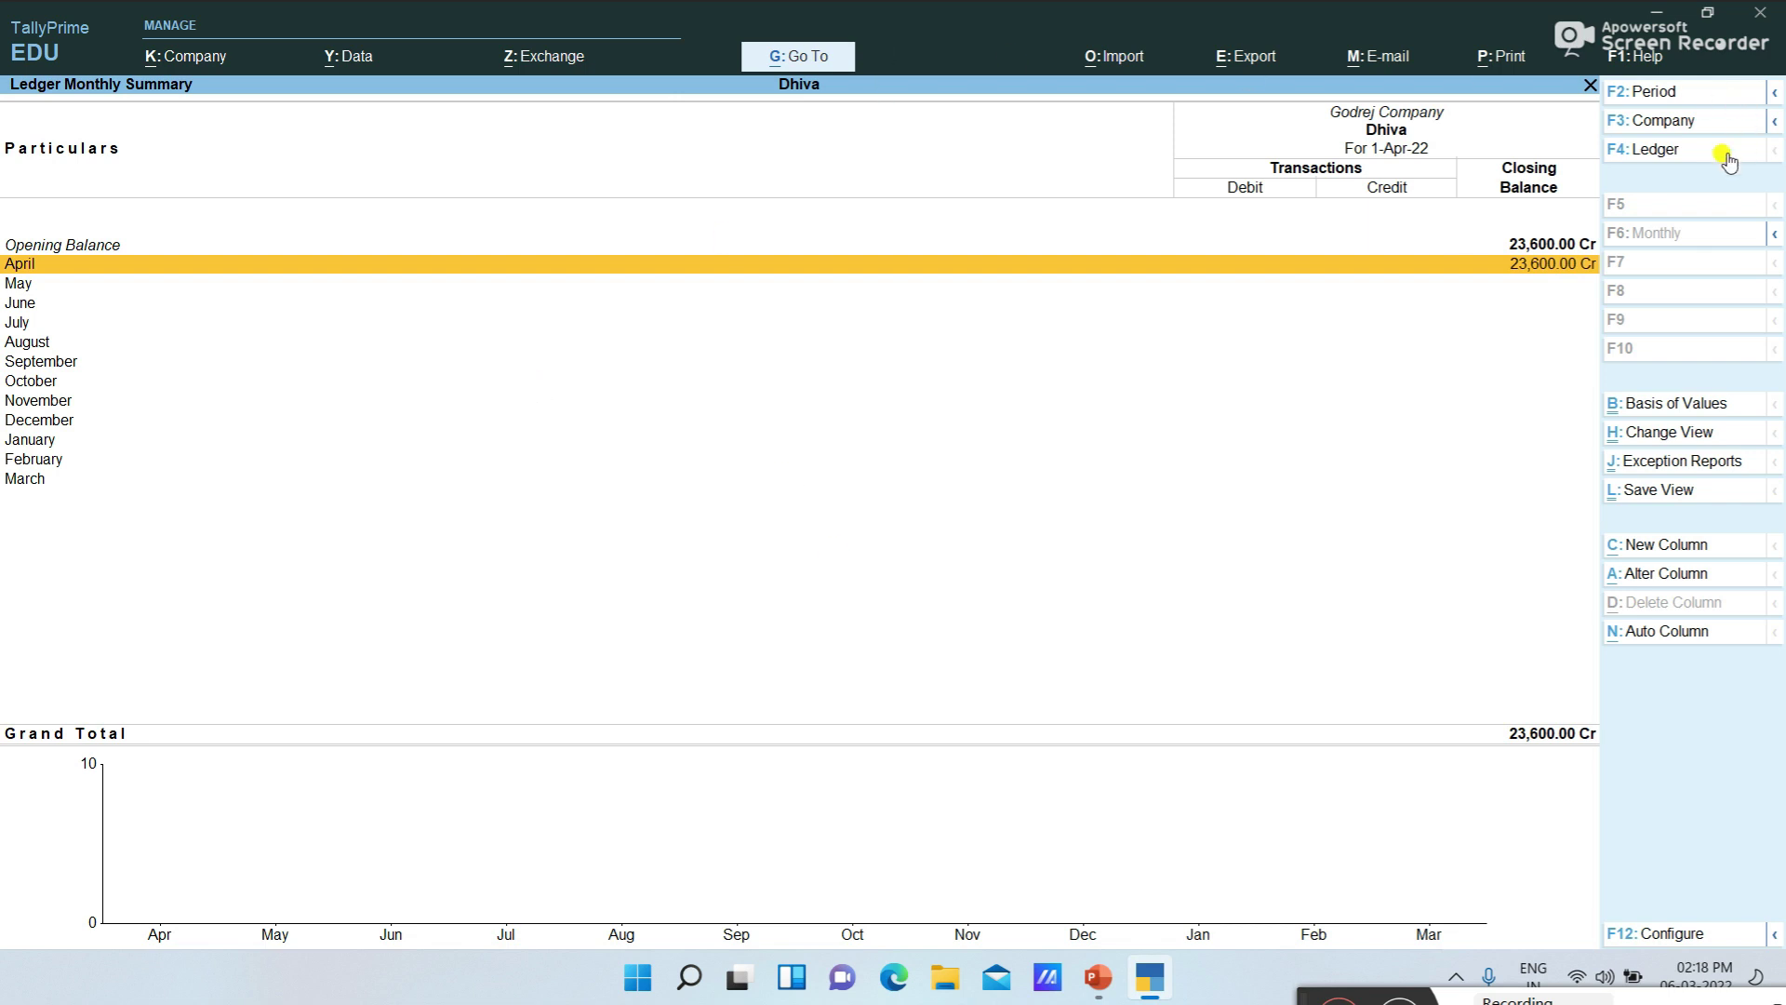
key(Return)
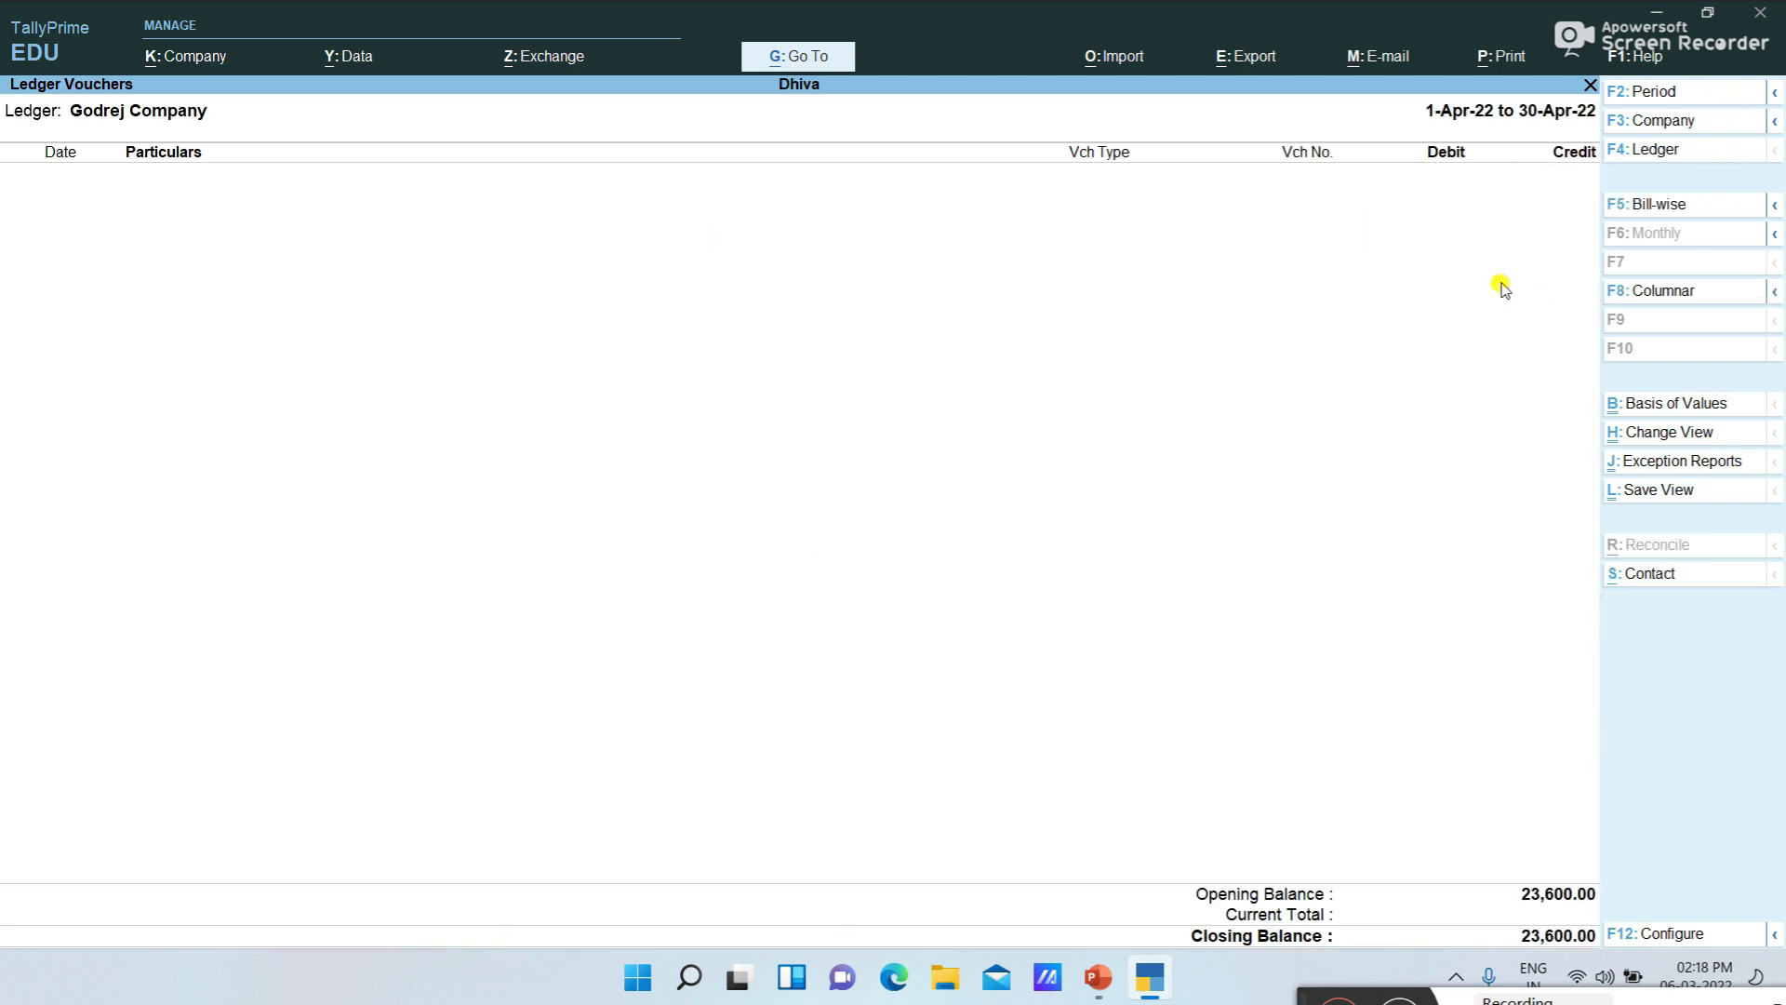
key(Escape)
key(Escape)
key(Escape)
key(Escape)
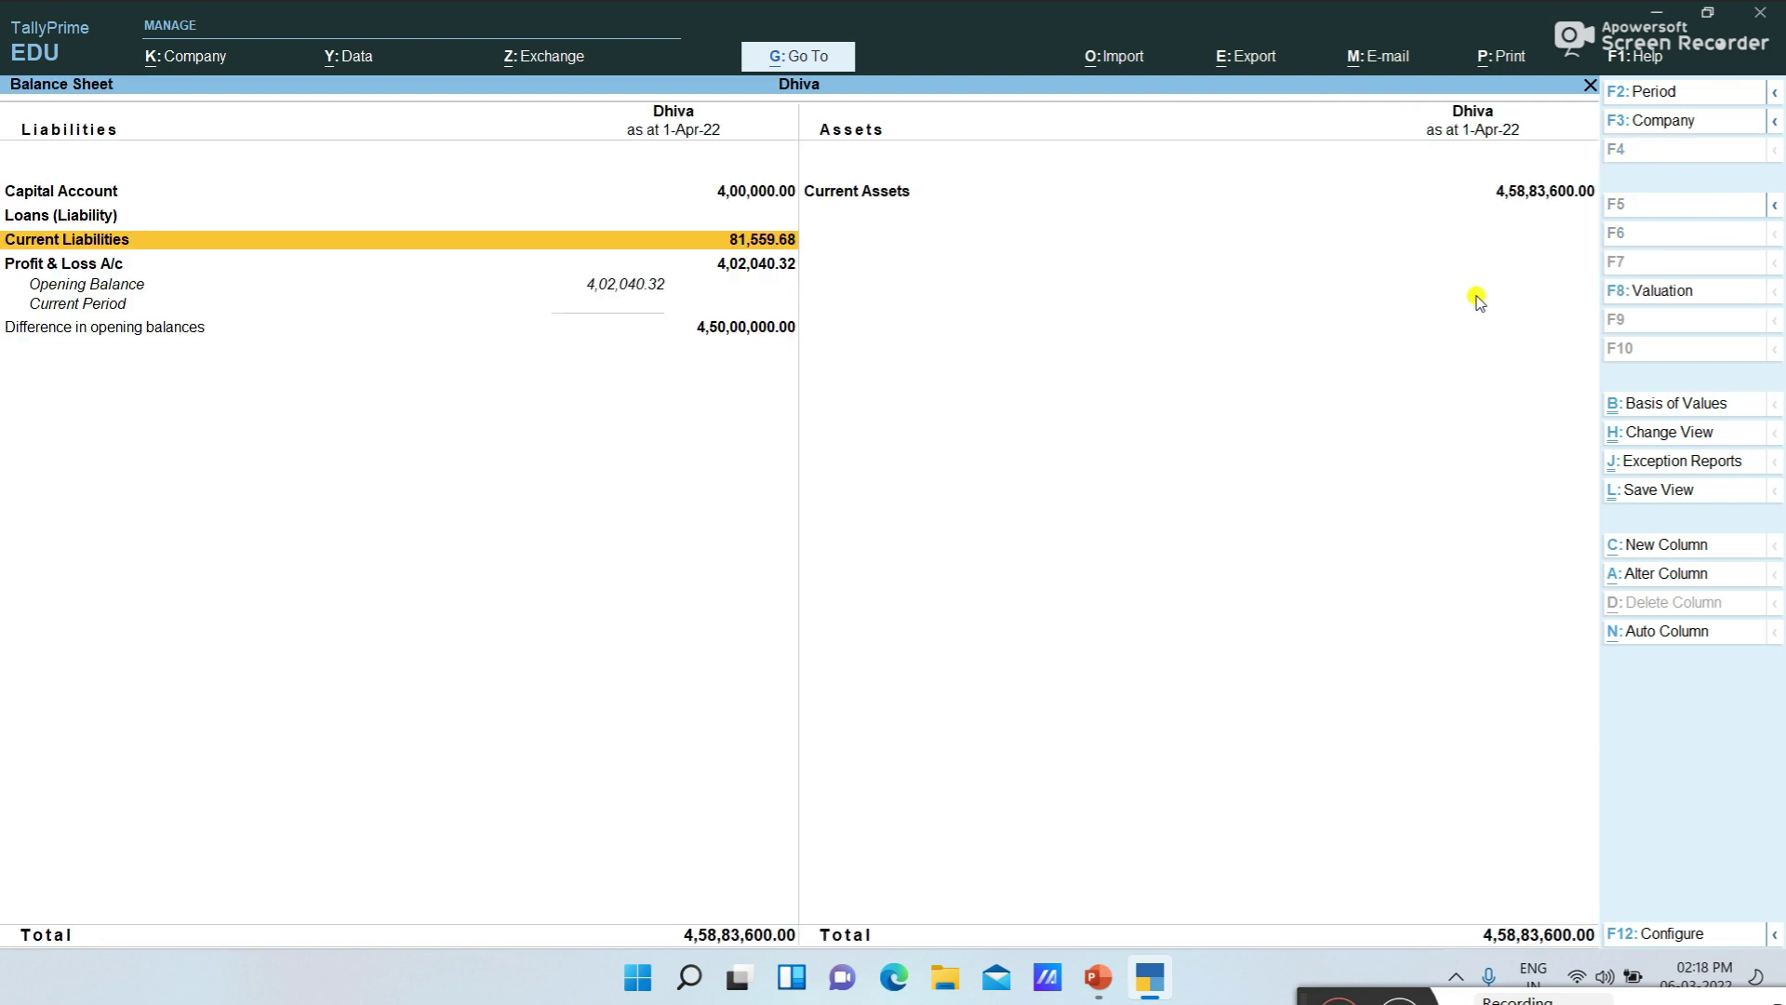
Examine the closing stock within Current Assets through to the monthly summary of the Tenduleaves item
double_click(1567, 190)
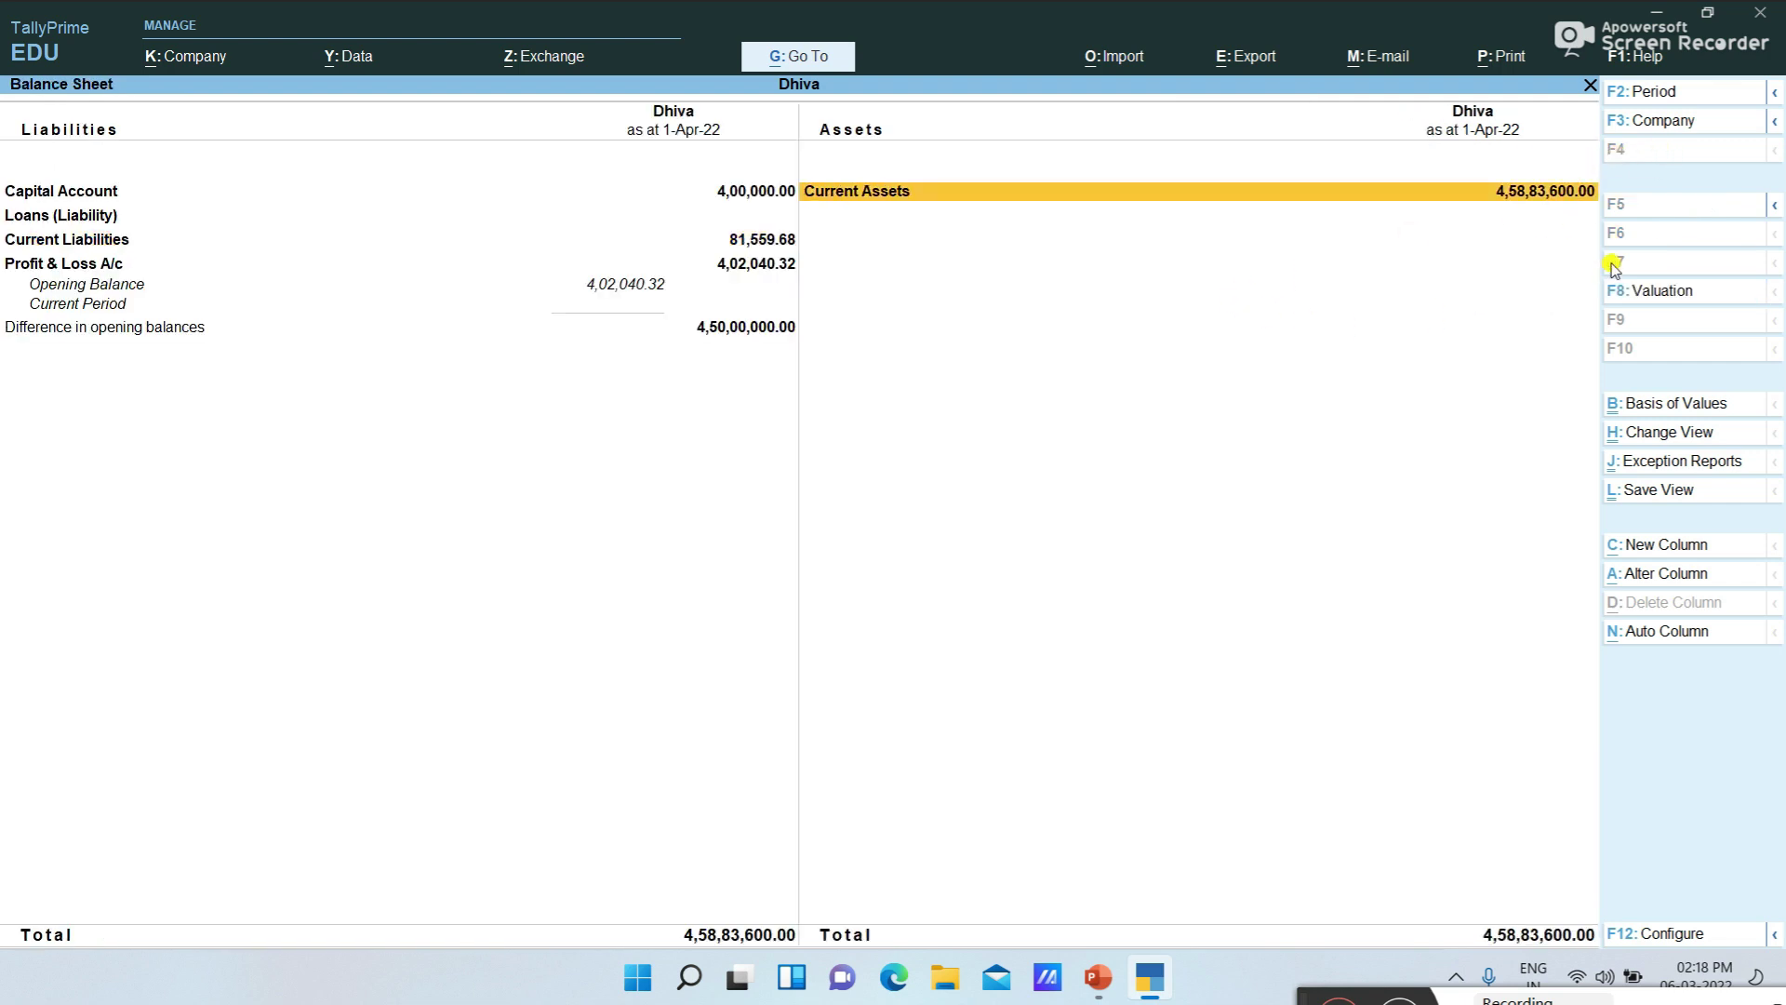
key(Return)
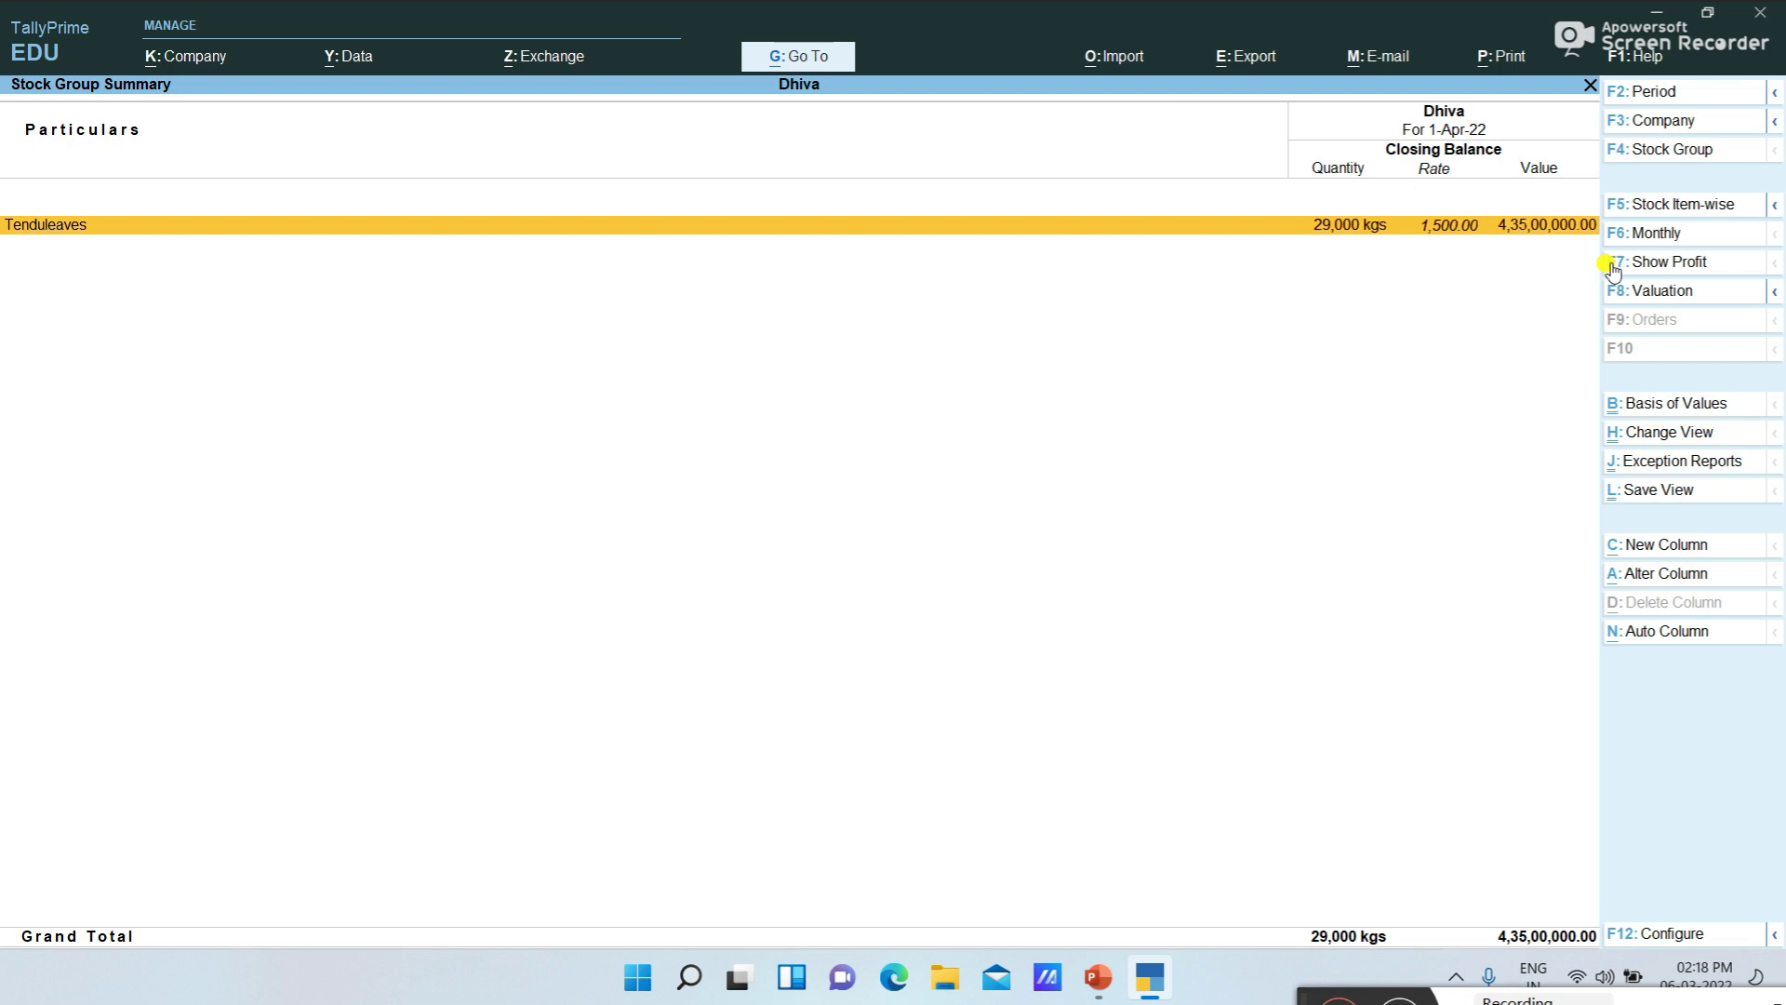
key(Return)
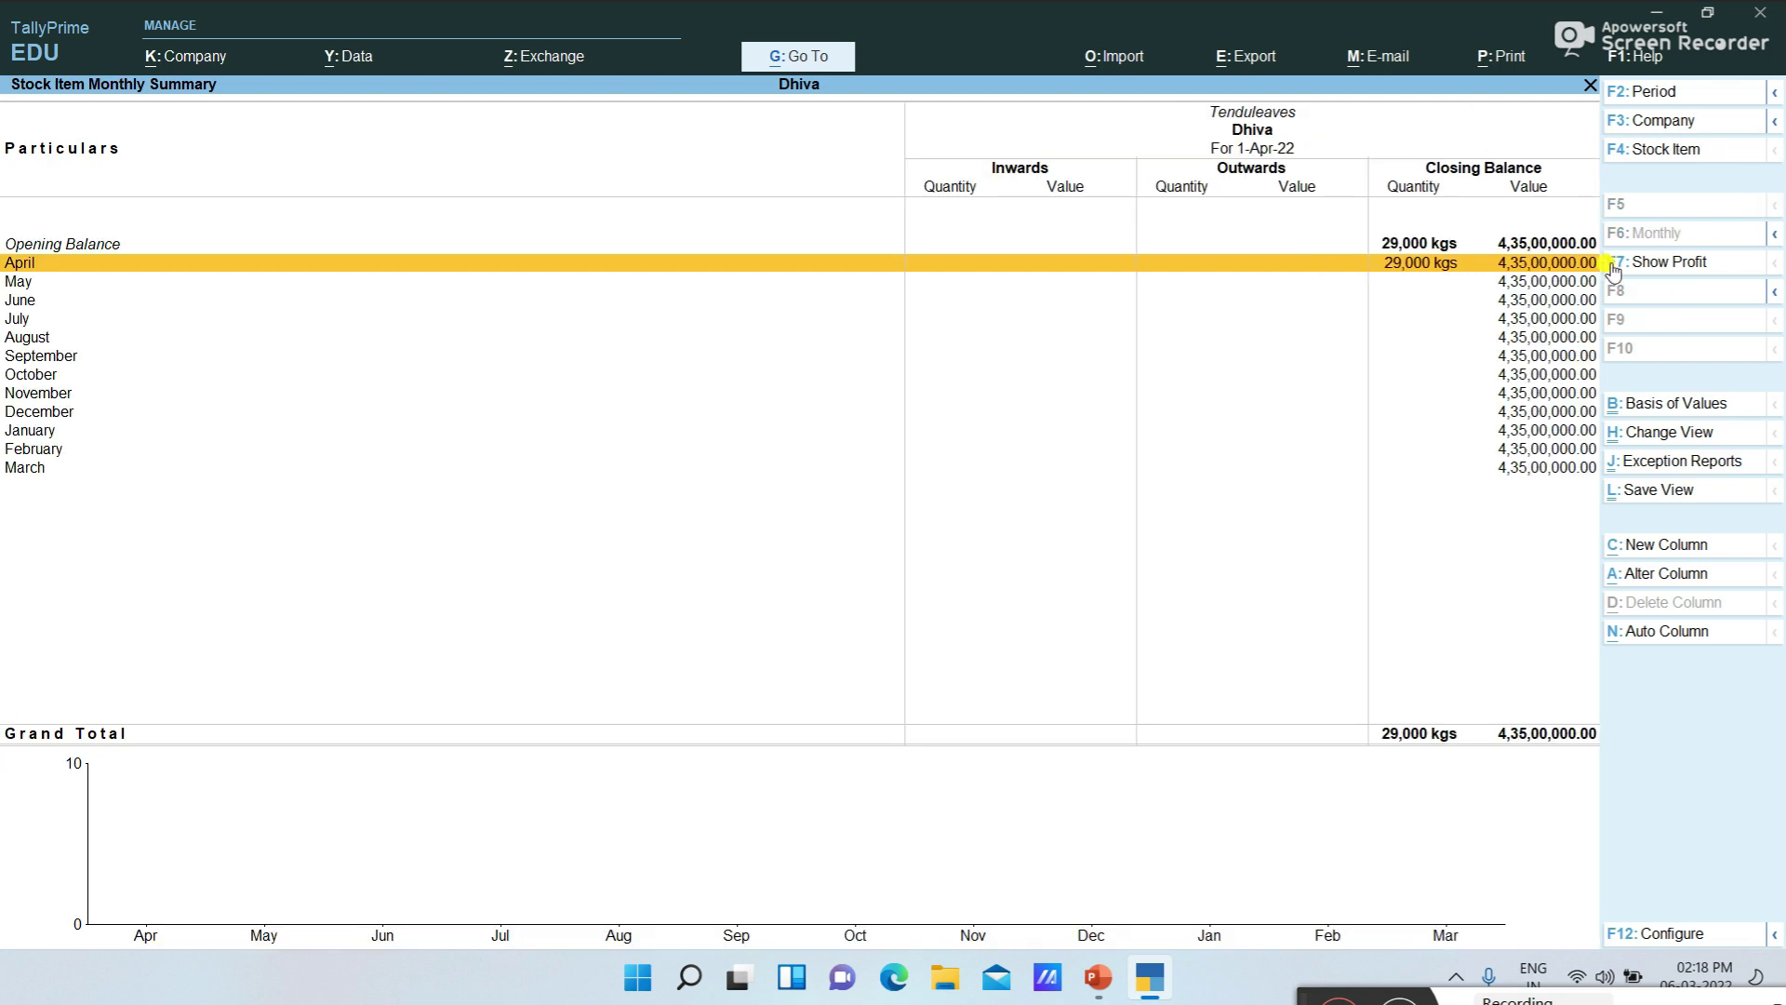
key(Escape)
key(Escape)
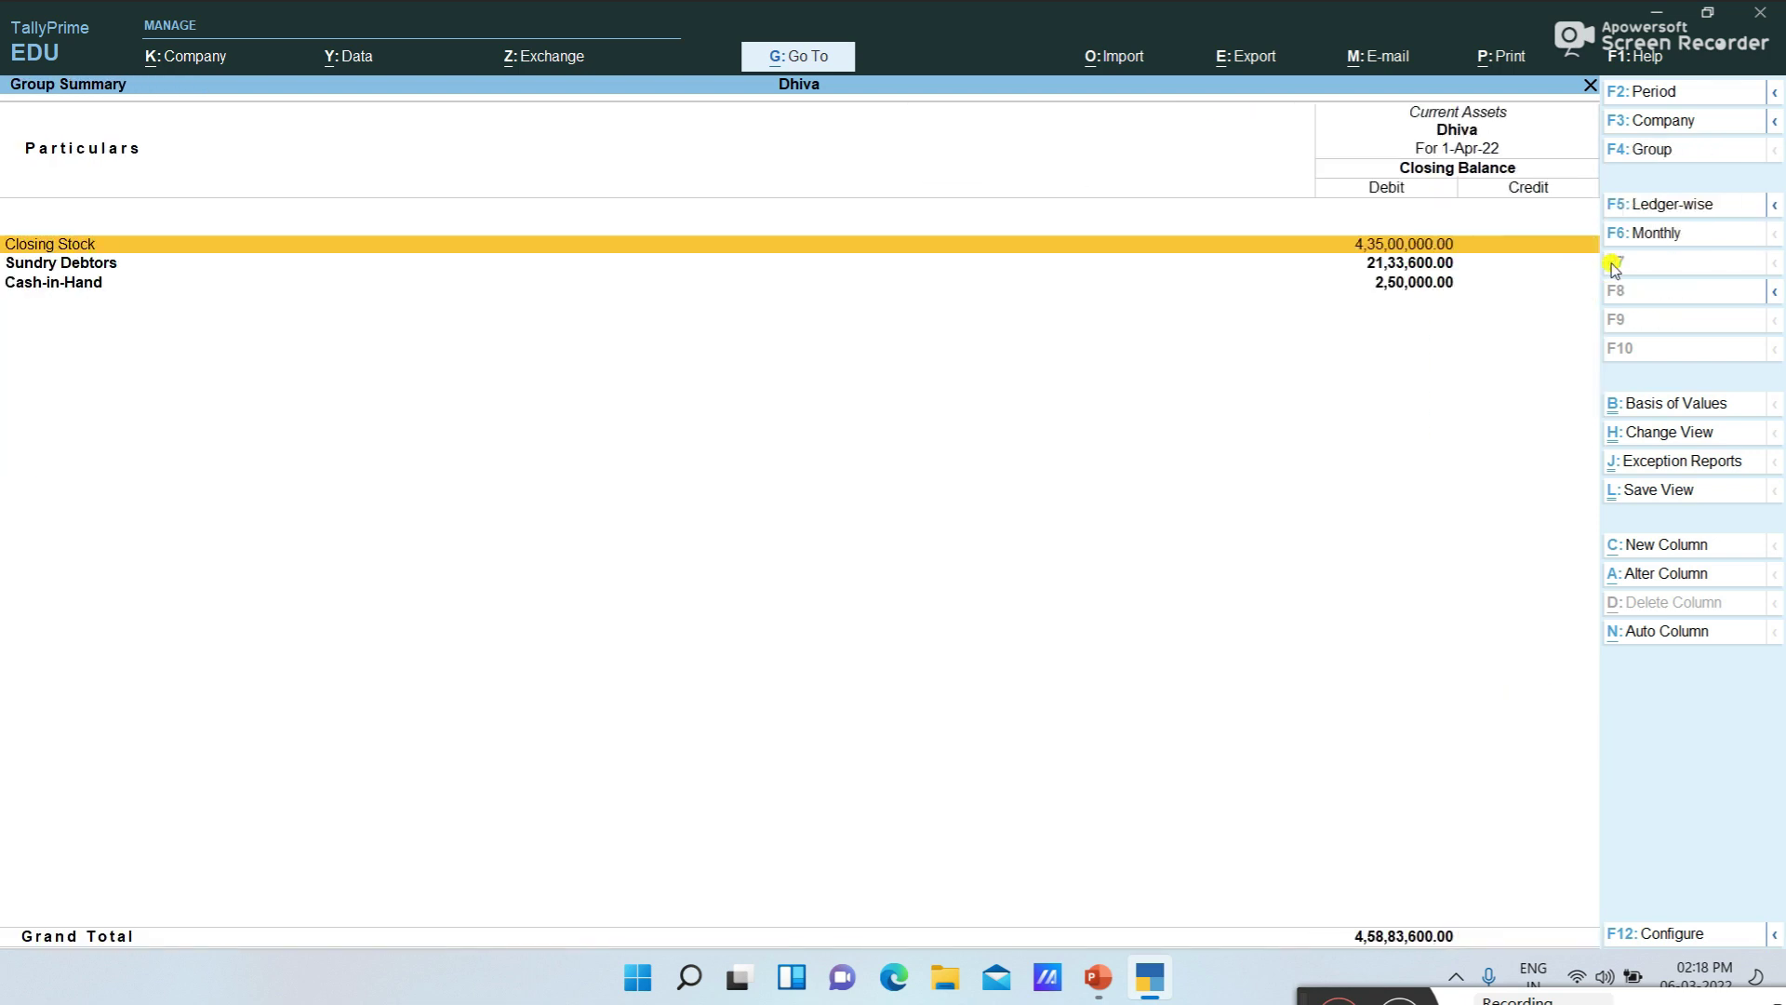
Review the Sundry Debtors balances, including the Abc Ltd monthly summary, and close the balance sheet
key(Down)
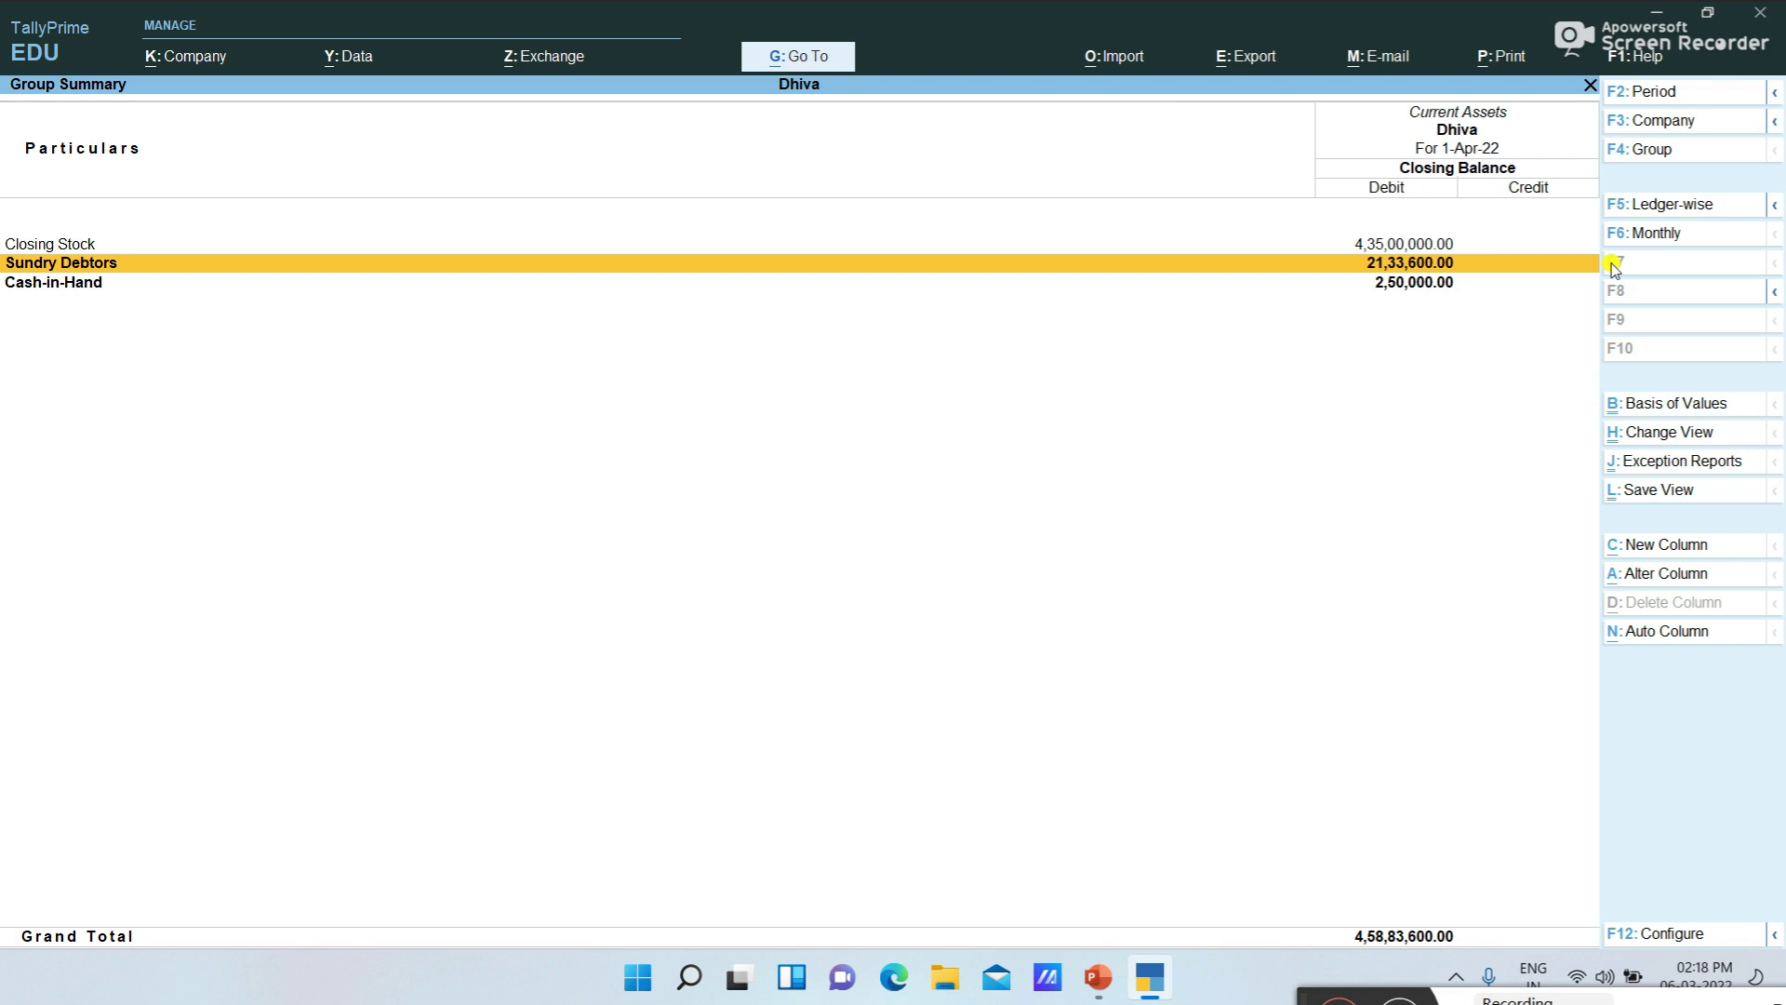
key(Return)
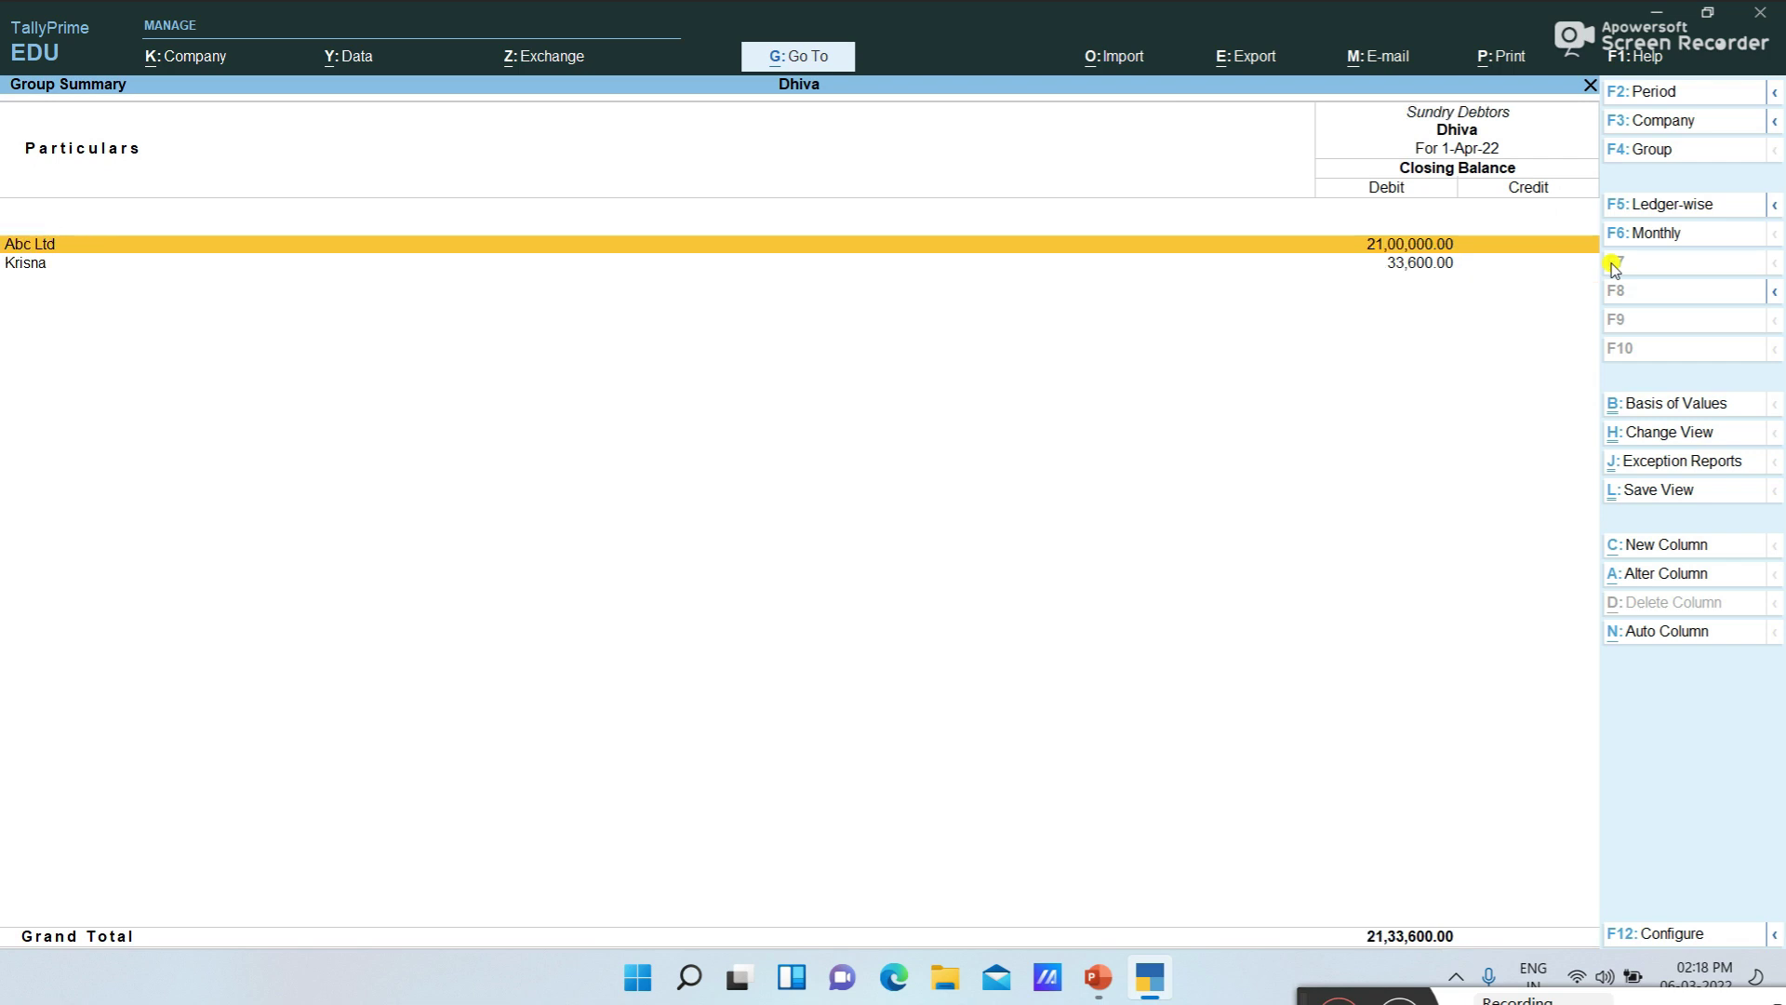
key(Return)
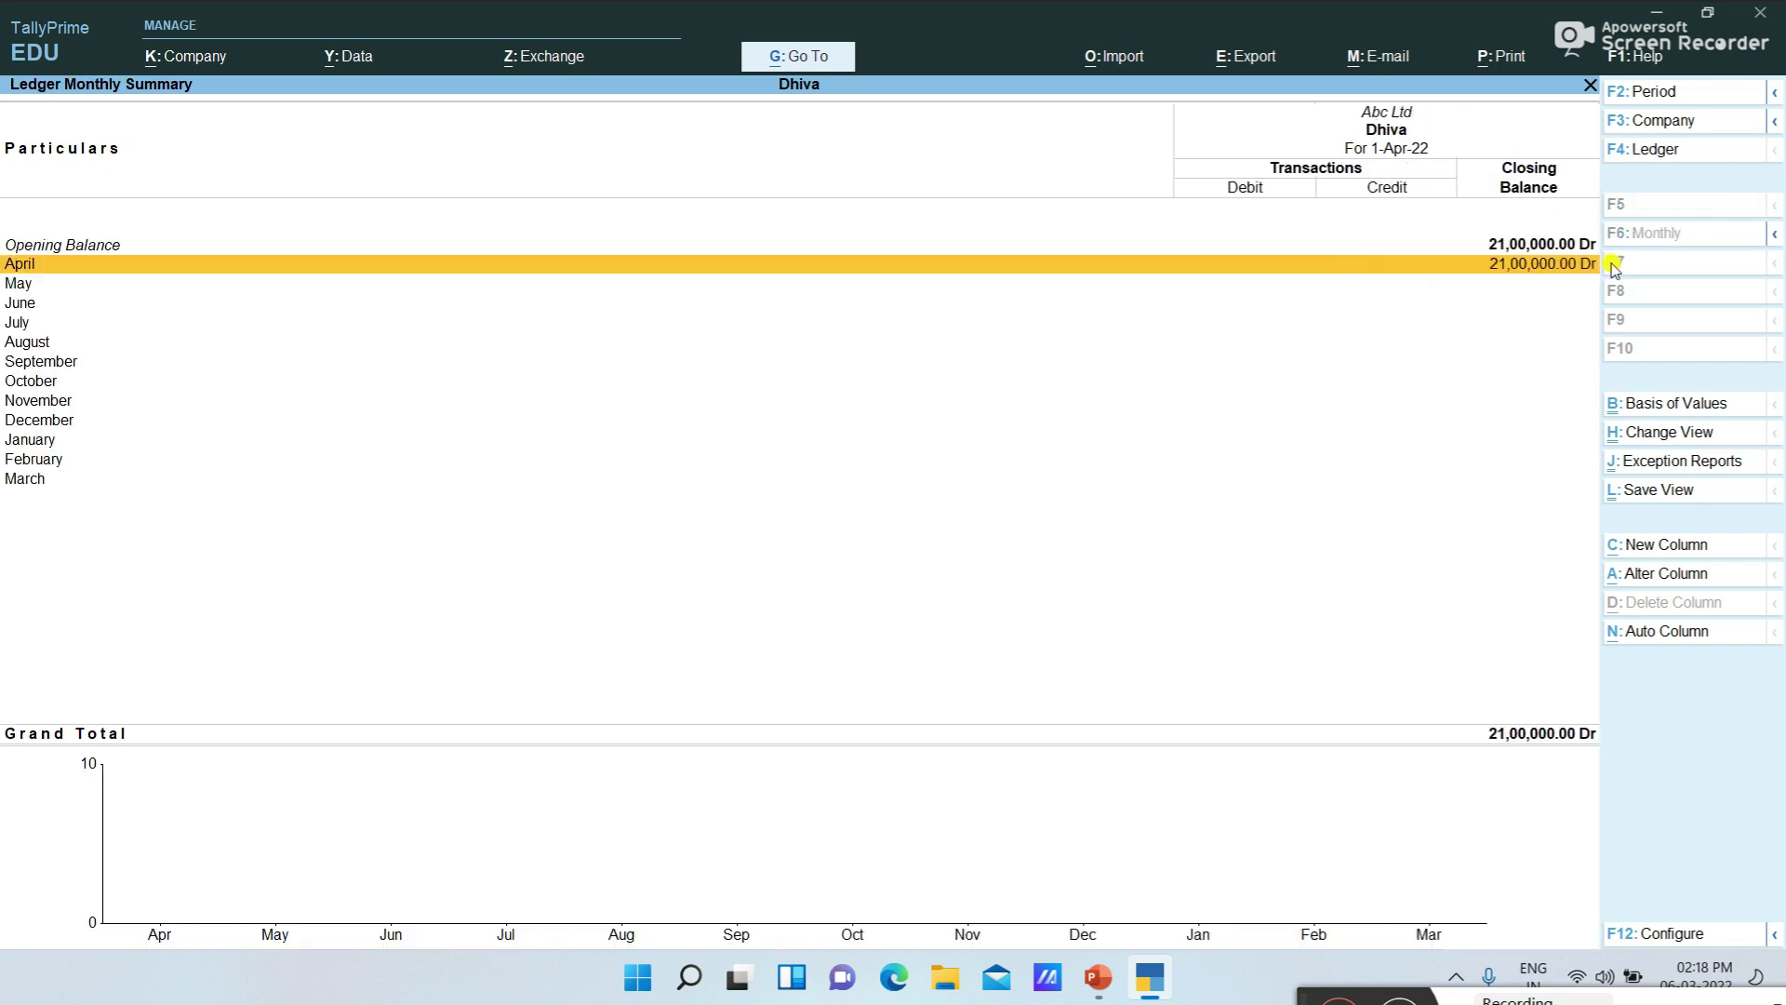
key(Escape)
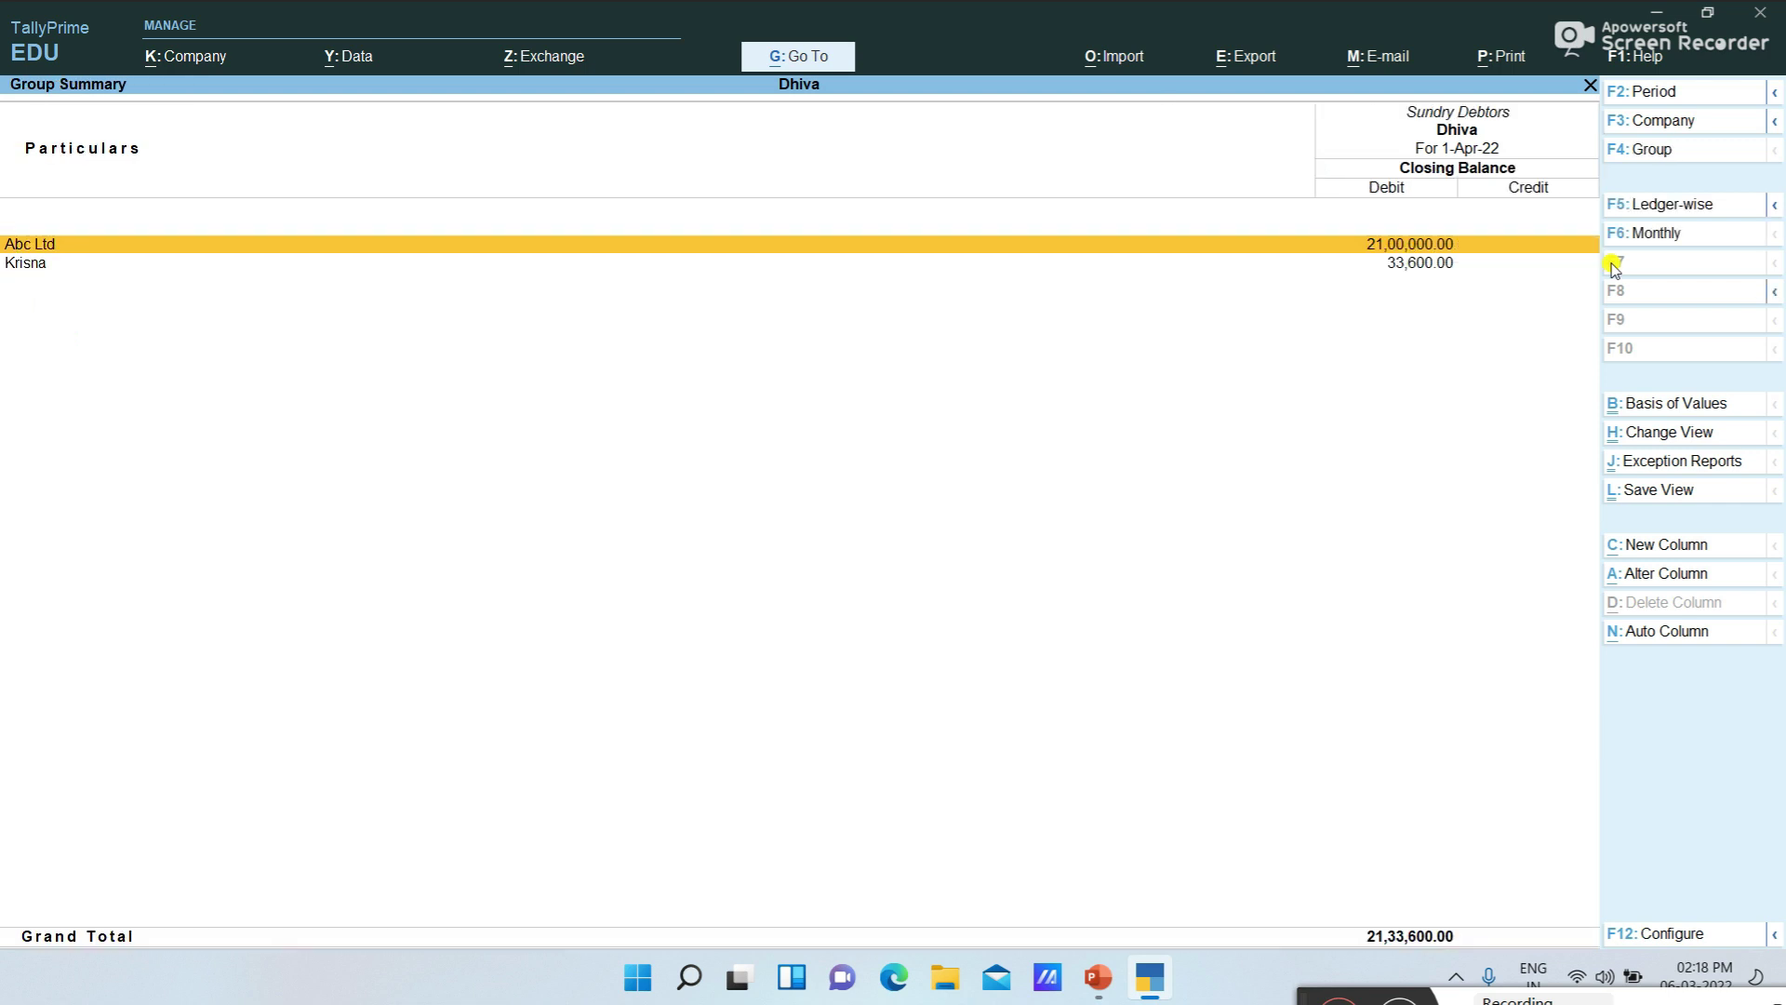
key(Return)
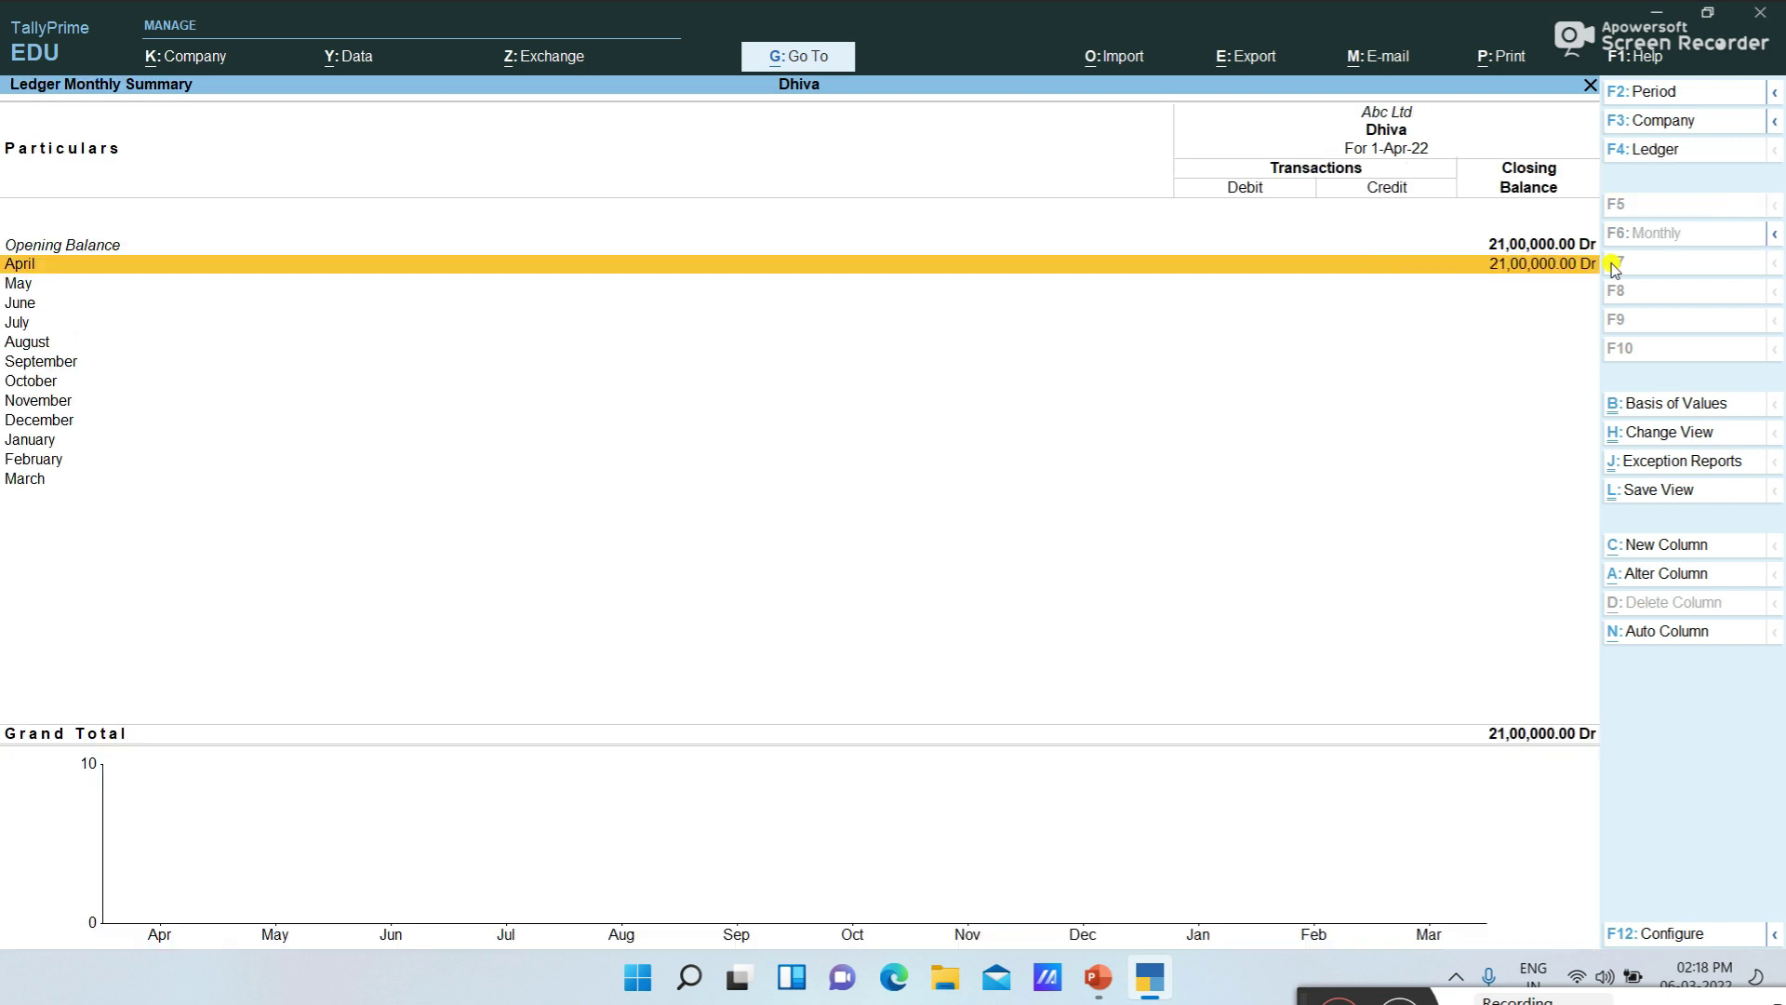
key(Escape)
key(Down)
key(Escape)
key(Escape)
key(Escape)
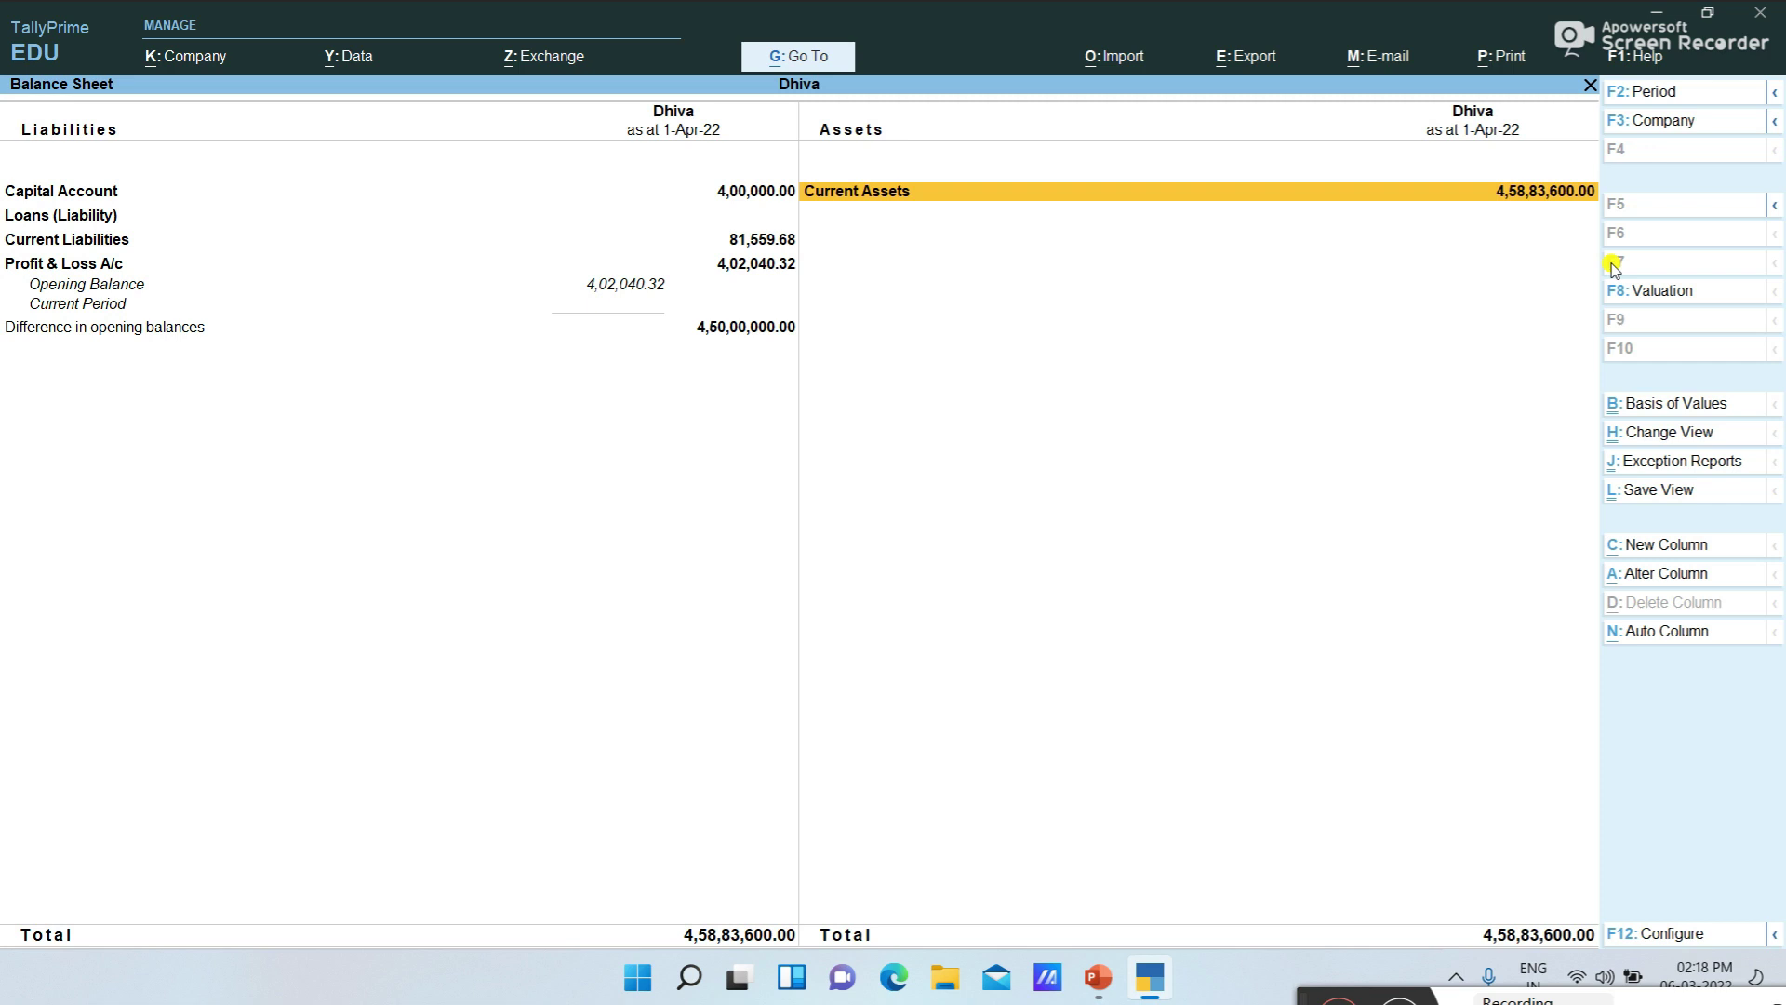
key(Escape)
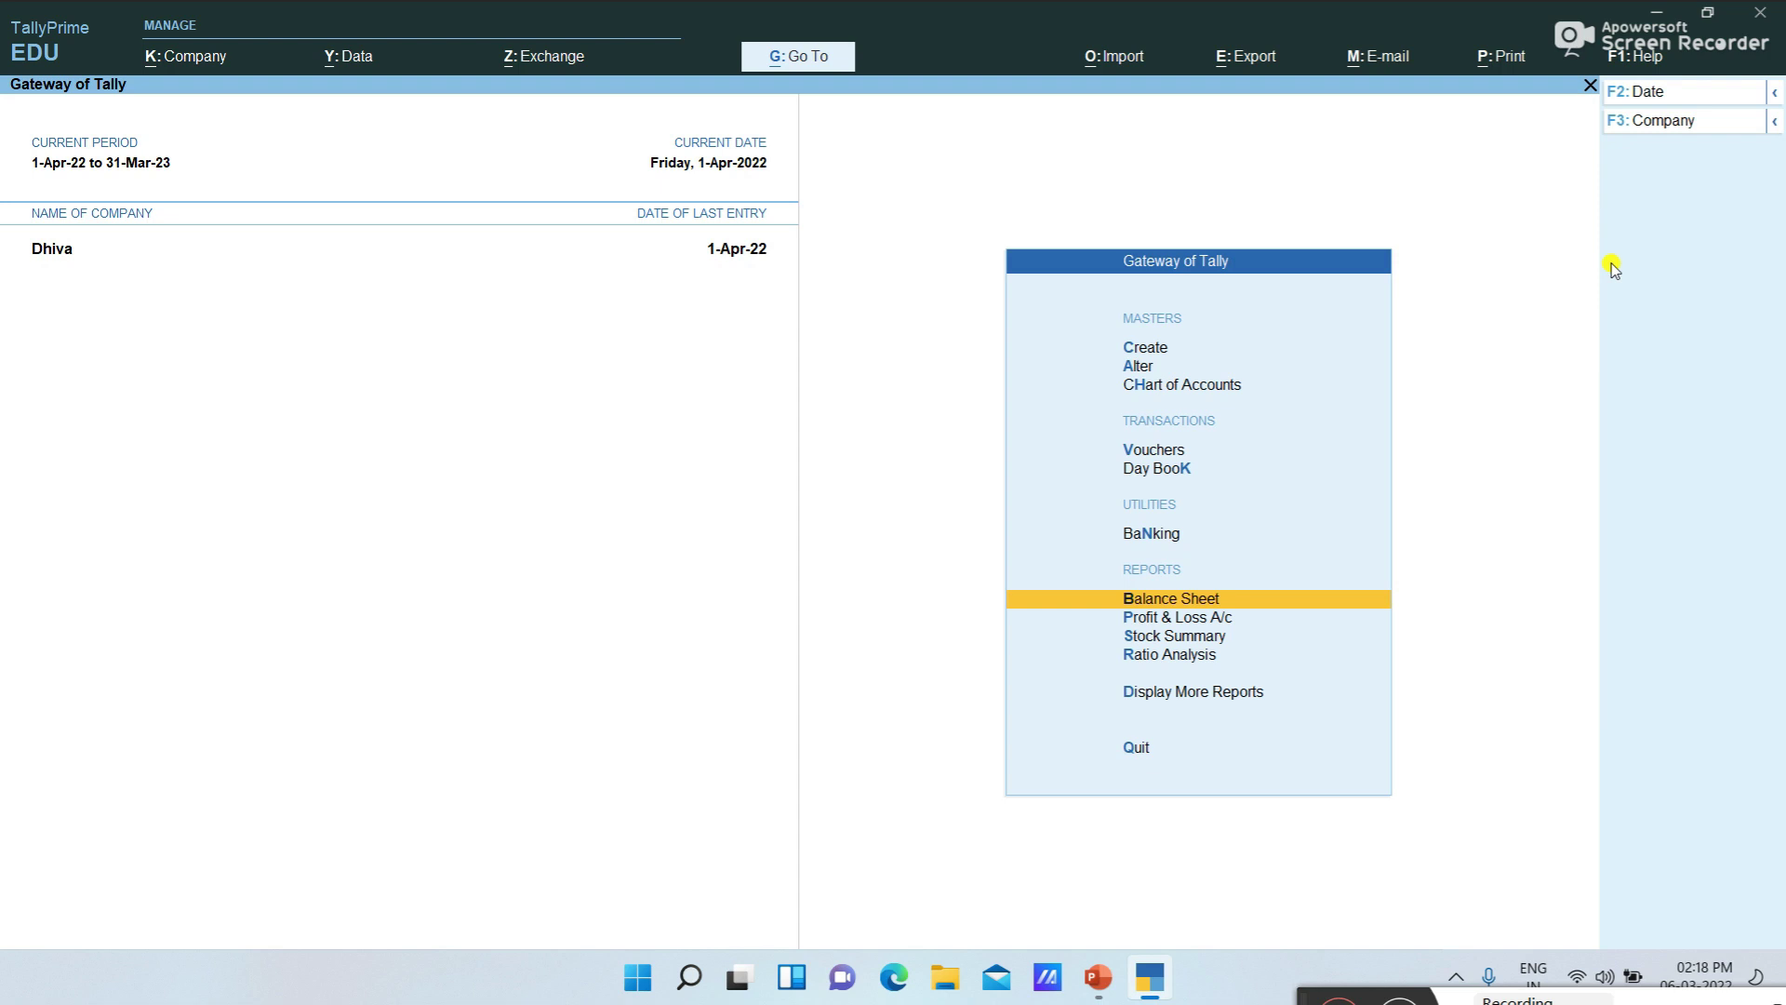
Review the Profit & Loss A/c for the new year and close the report
key(Down)
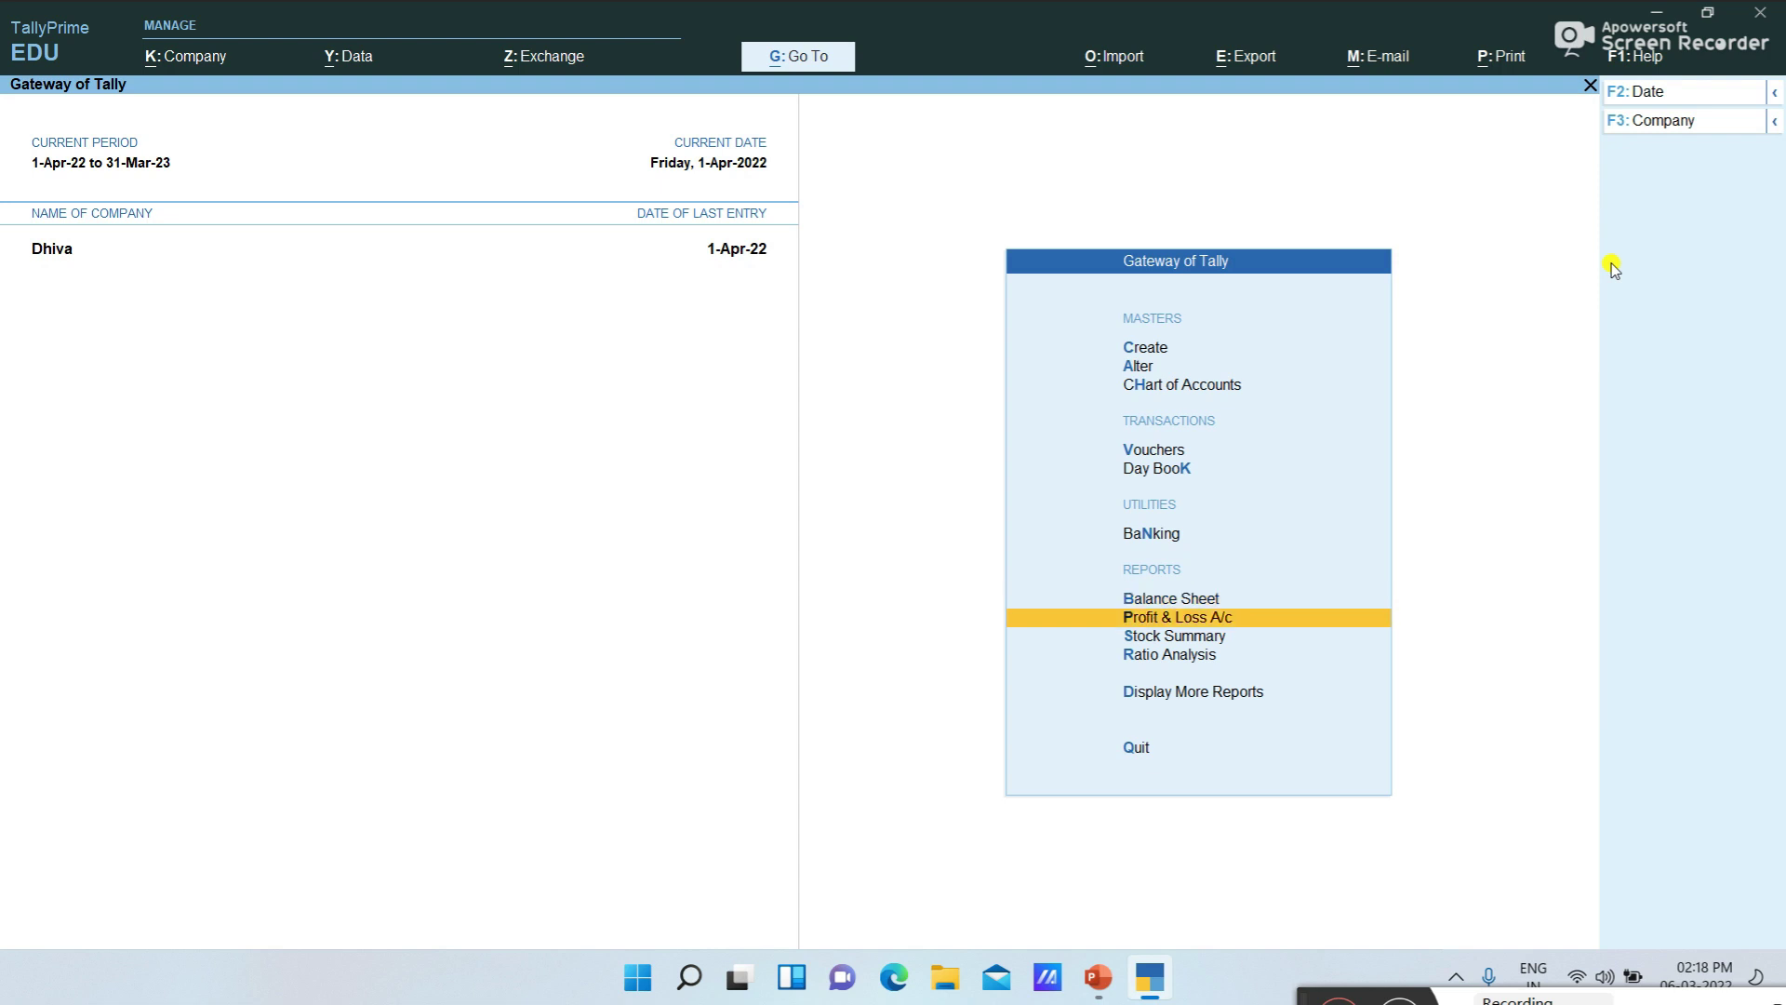
key(Return)
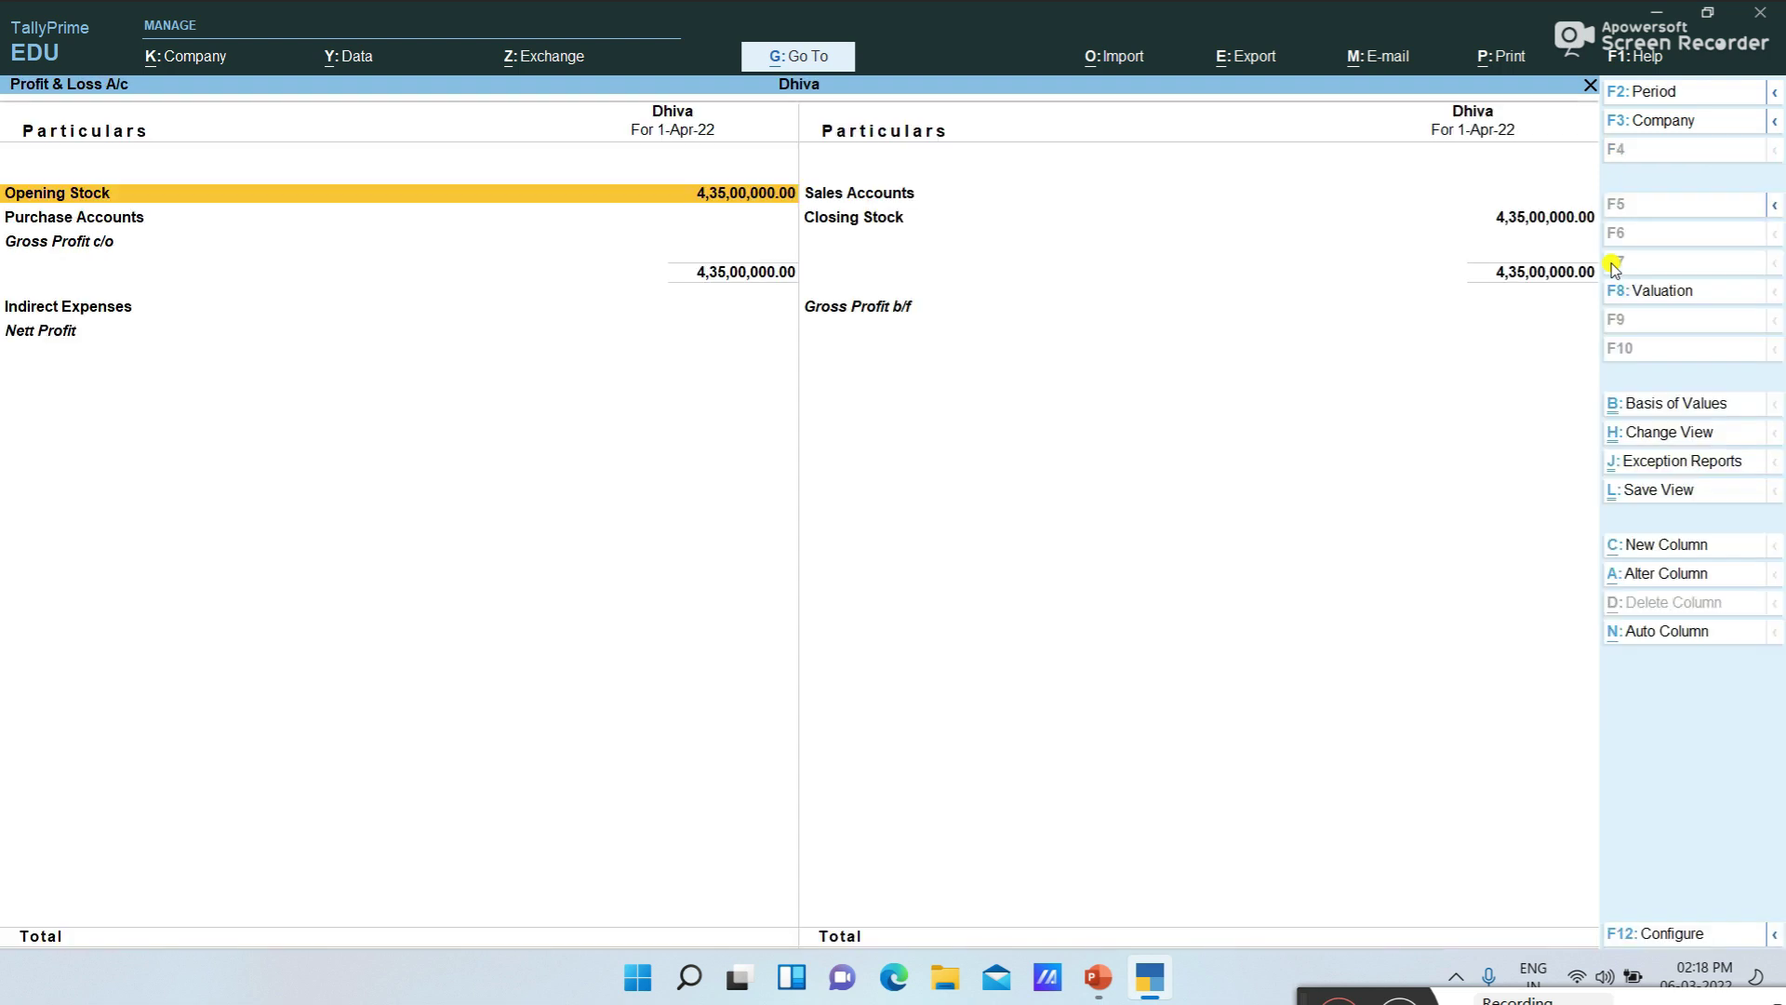
key(Down)
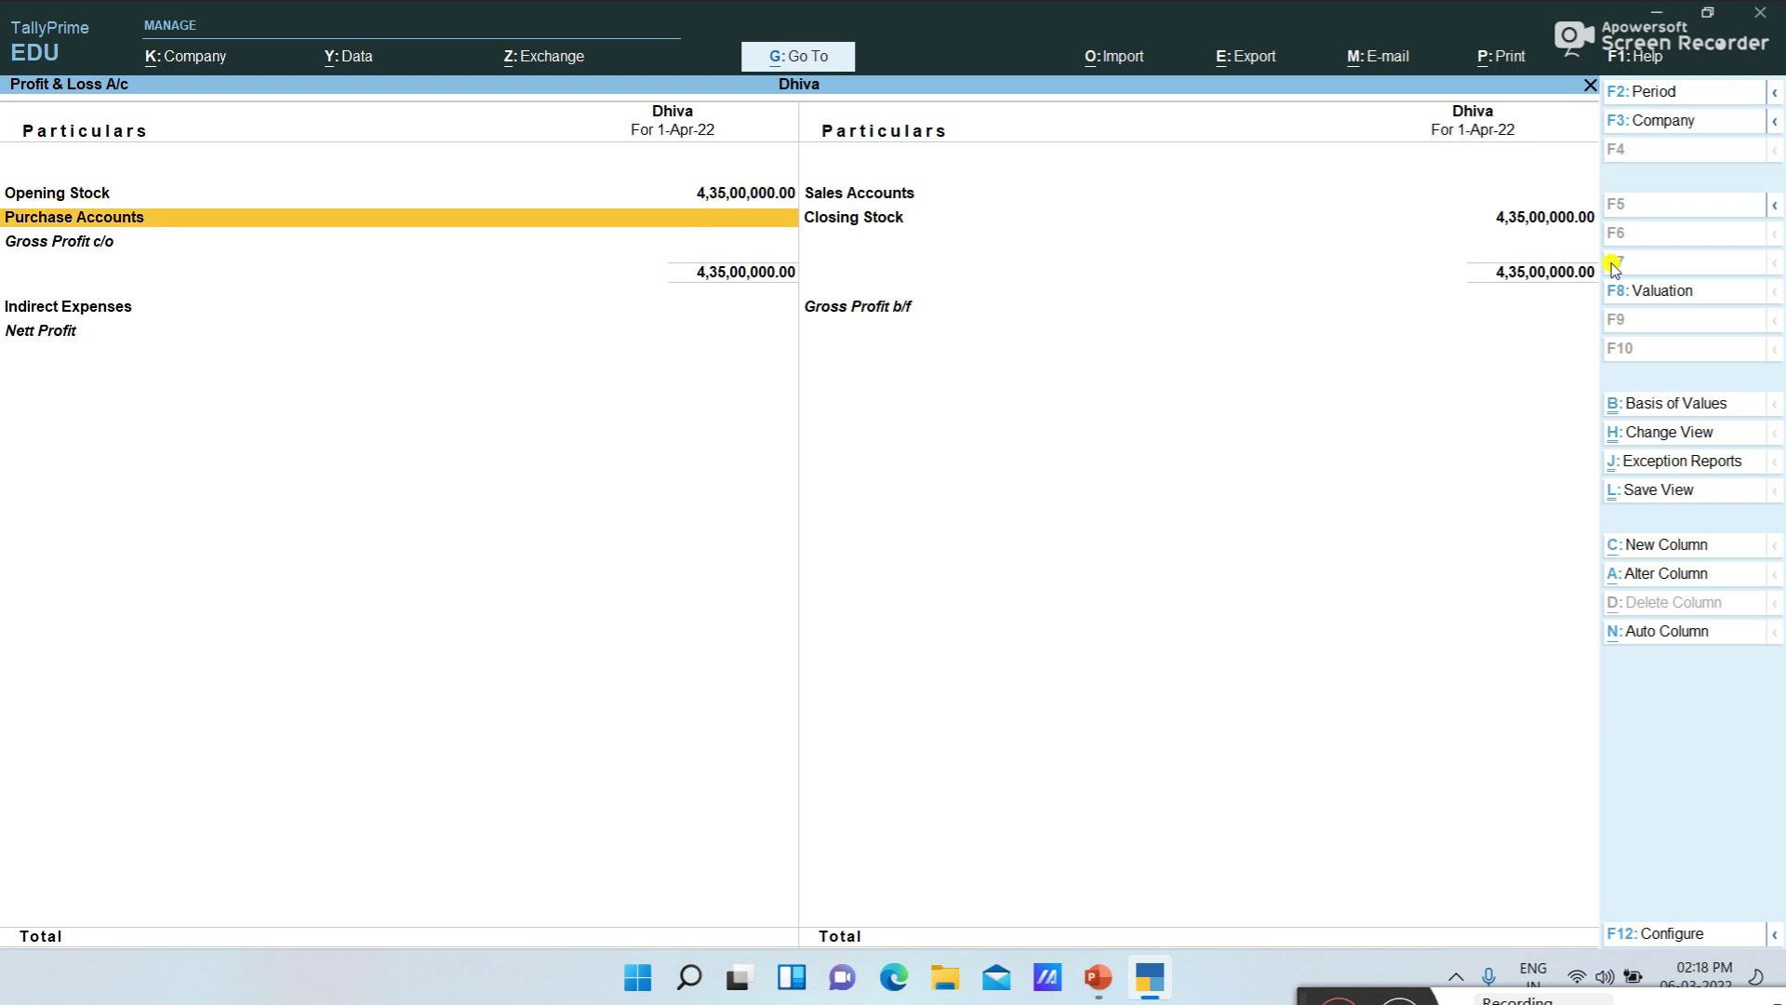
key(Escape)
Open the Account Books list from the additional reports
key(Down)
key(Down)
key(Down)
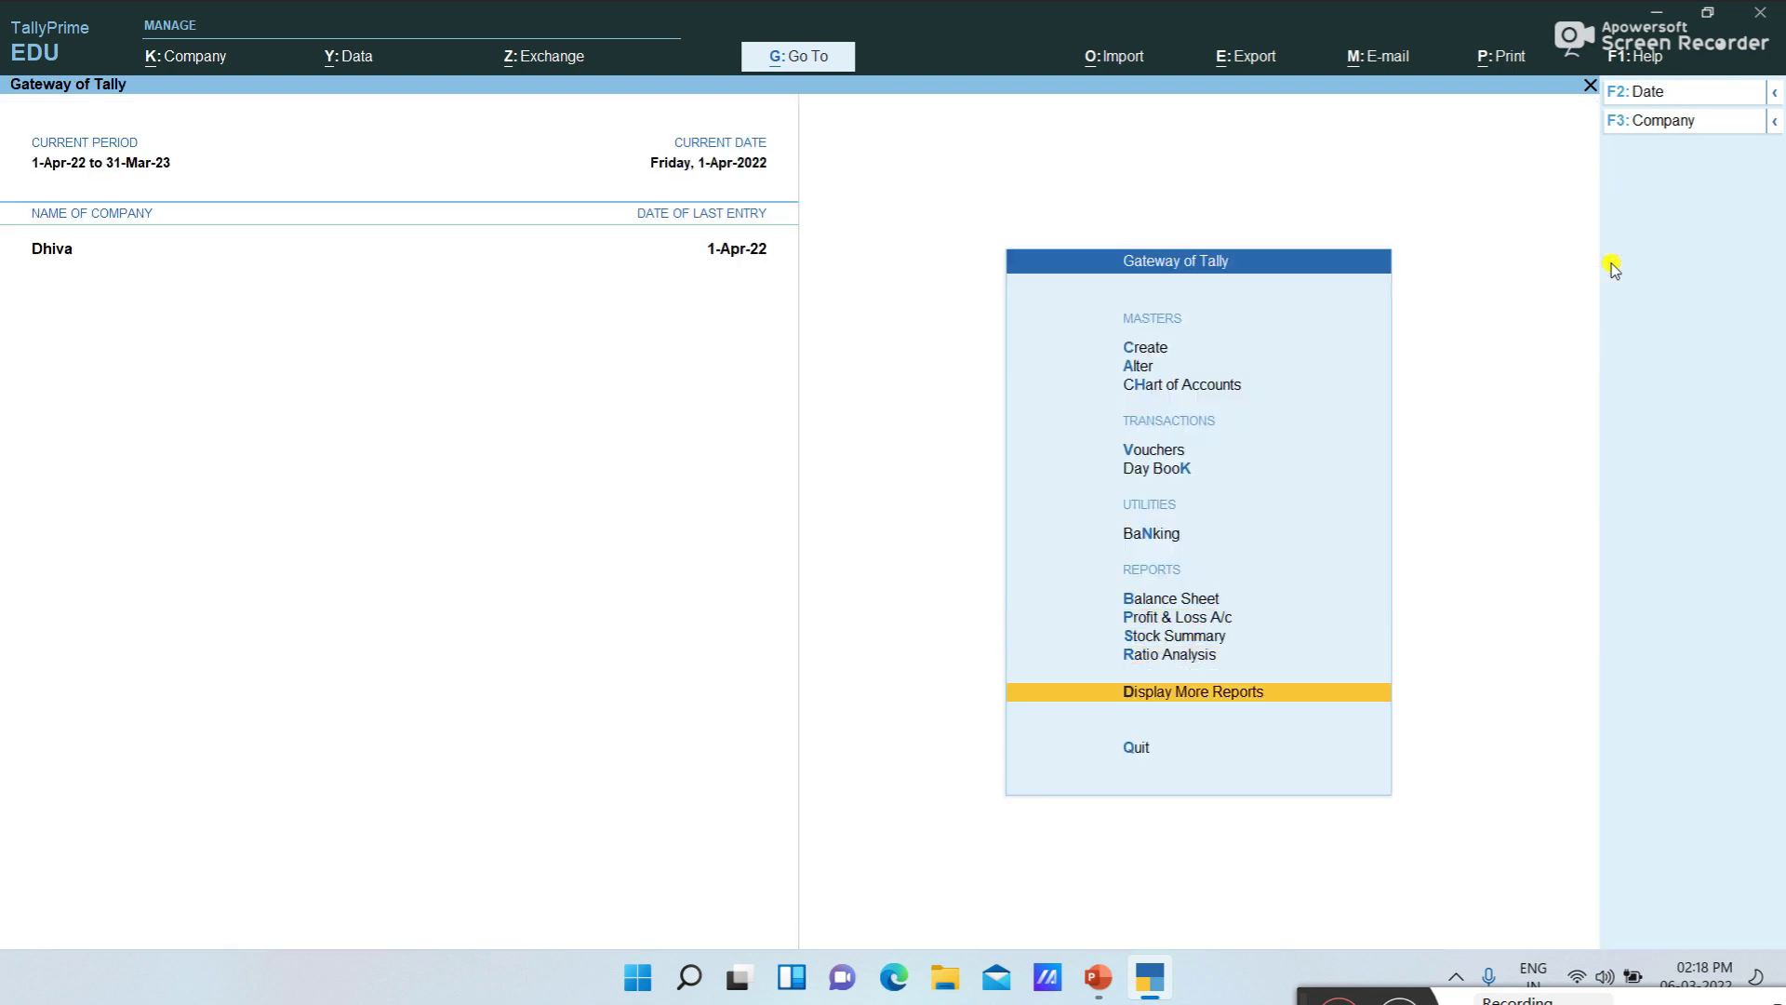
key(Return)
key(Down)
key(Down)
key(Down)
key(Down)
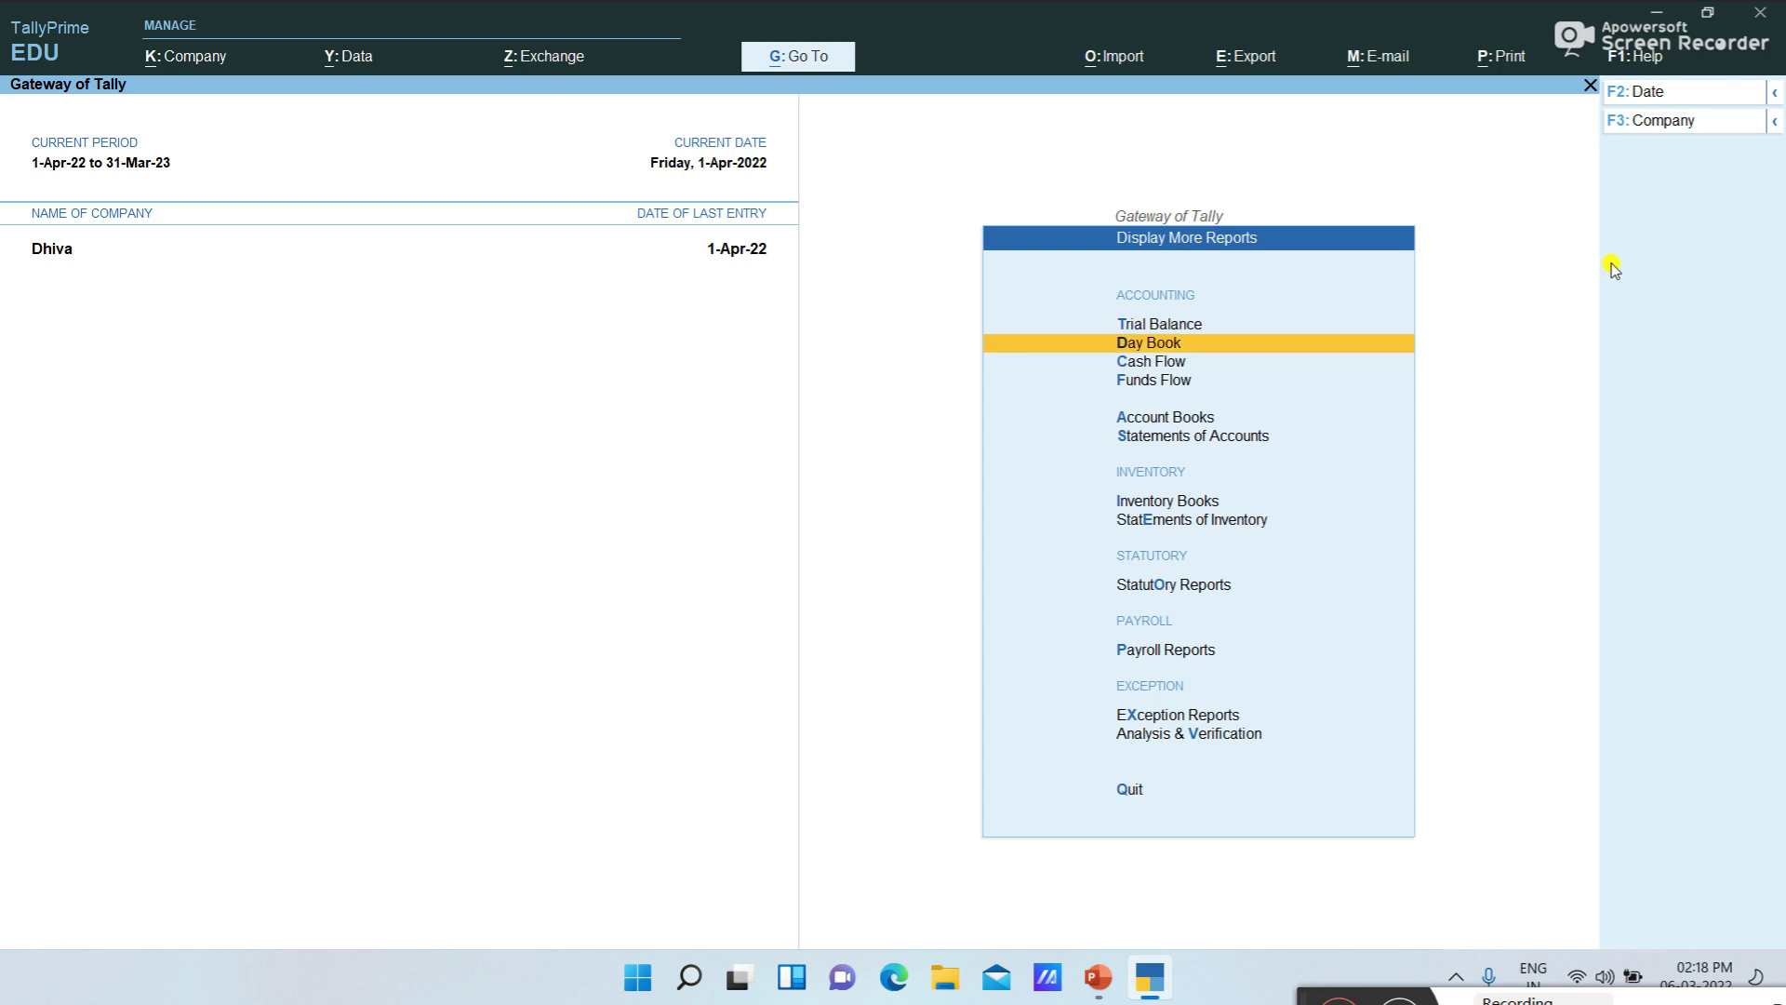
key(Return)
Check the Sales Register and the Purchase Register, closing each one to return to Account Books
key(Down)
key(Down)
key(Down)
key(Down)
key(Down)
key(Down)
key(Down)
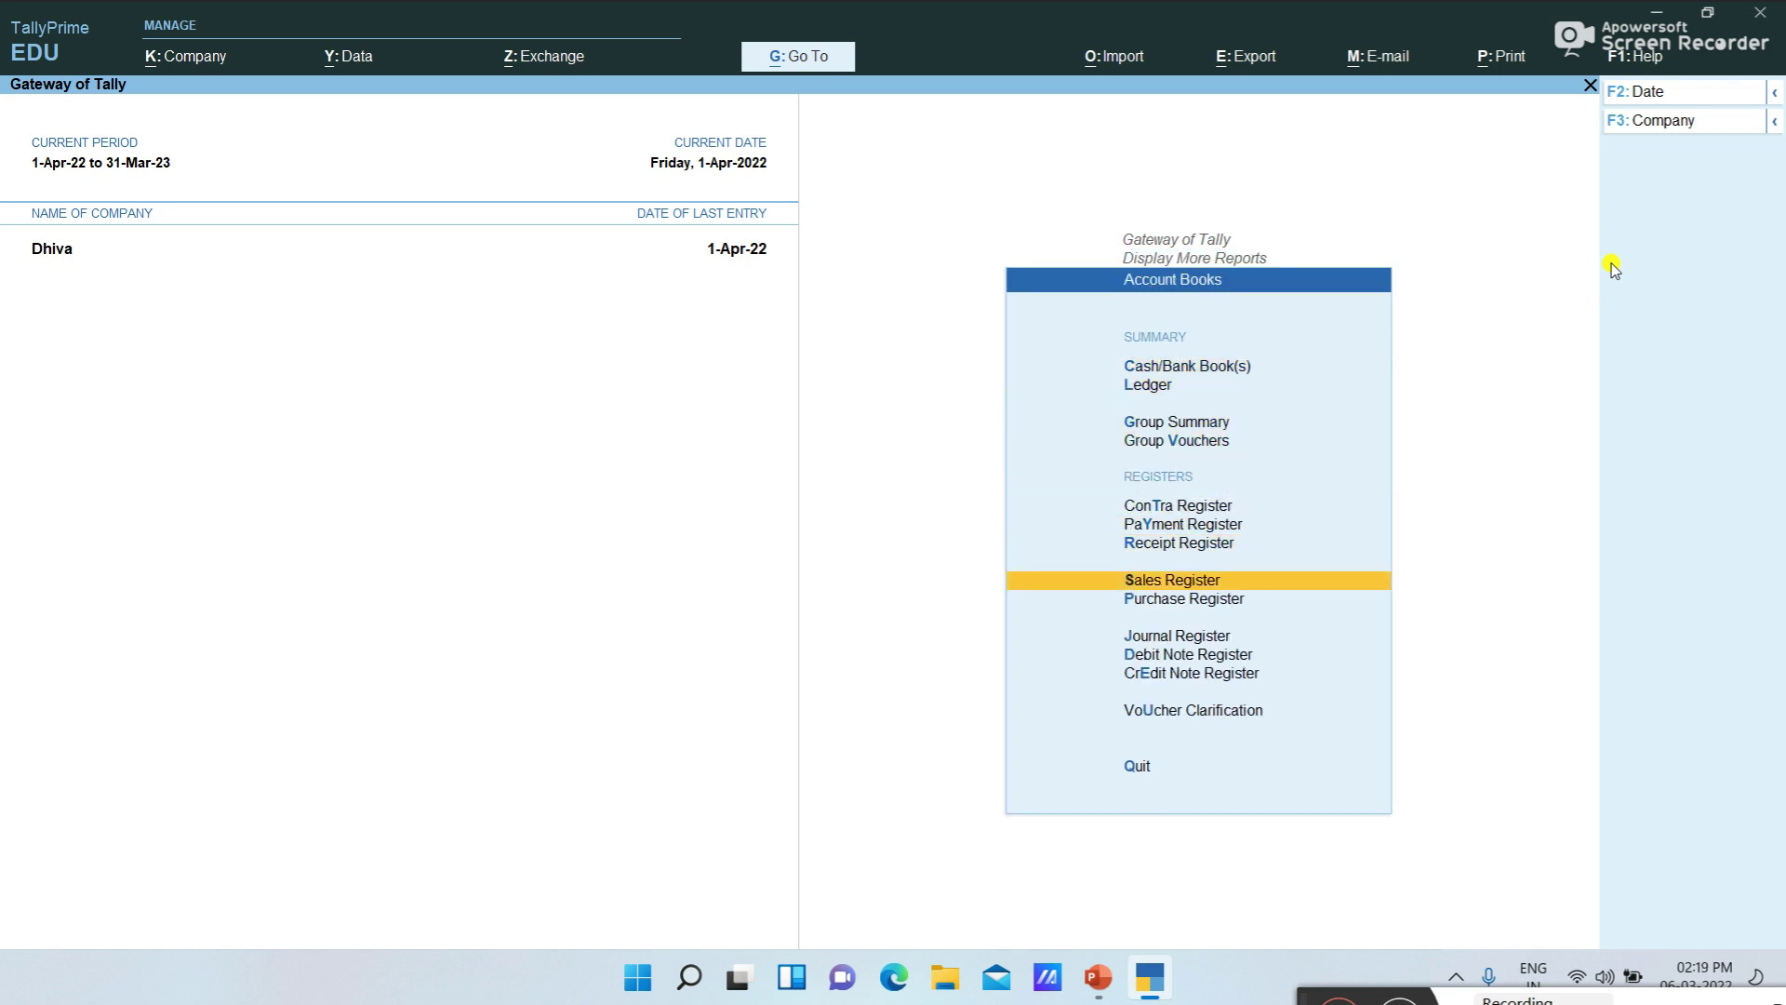
key(Return)
key(Escape)
key(Down)
key(Return)
key(Escape)
Check the Contra Register and the Payment Register, closing each one to return to Account Books
key(Up)
key(Up)
key(Up)
key(Up)
key(Return)
key(Escape)
key(Down)
key(Return)
key(Escape)
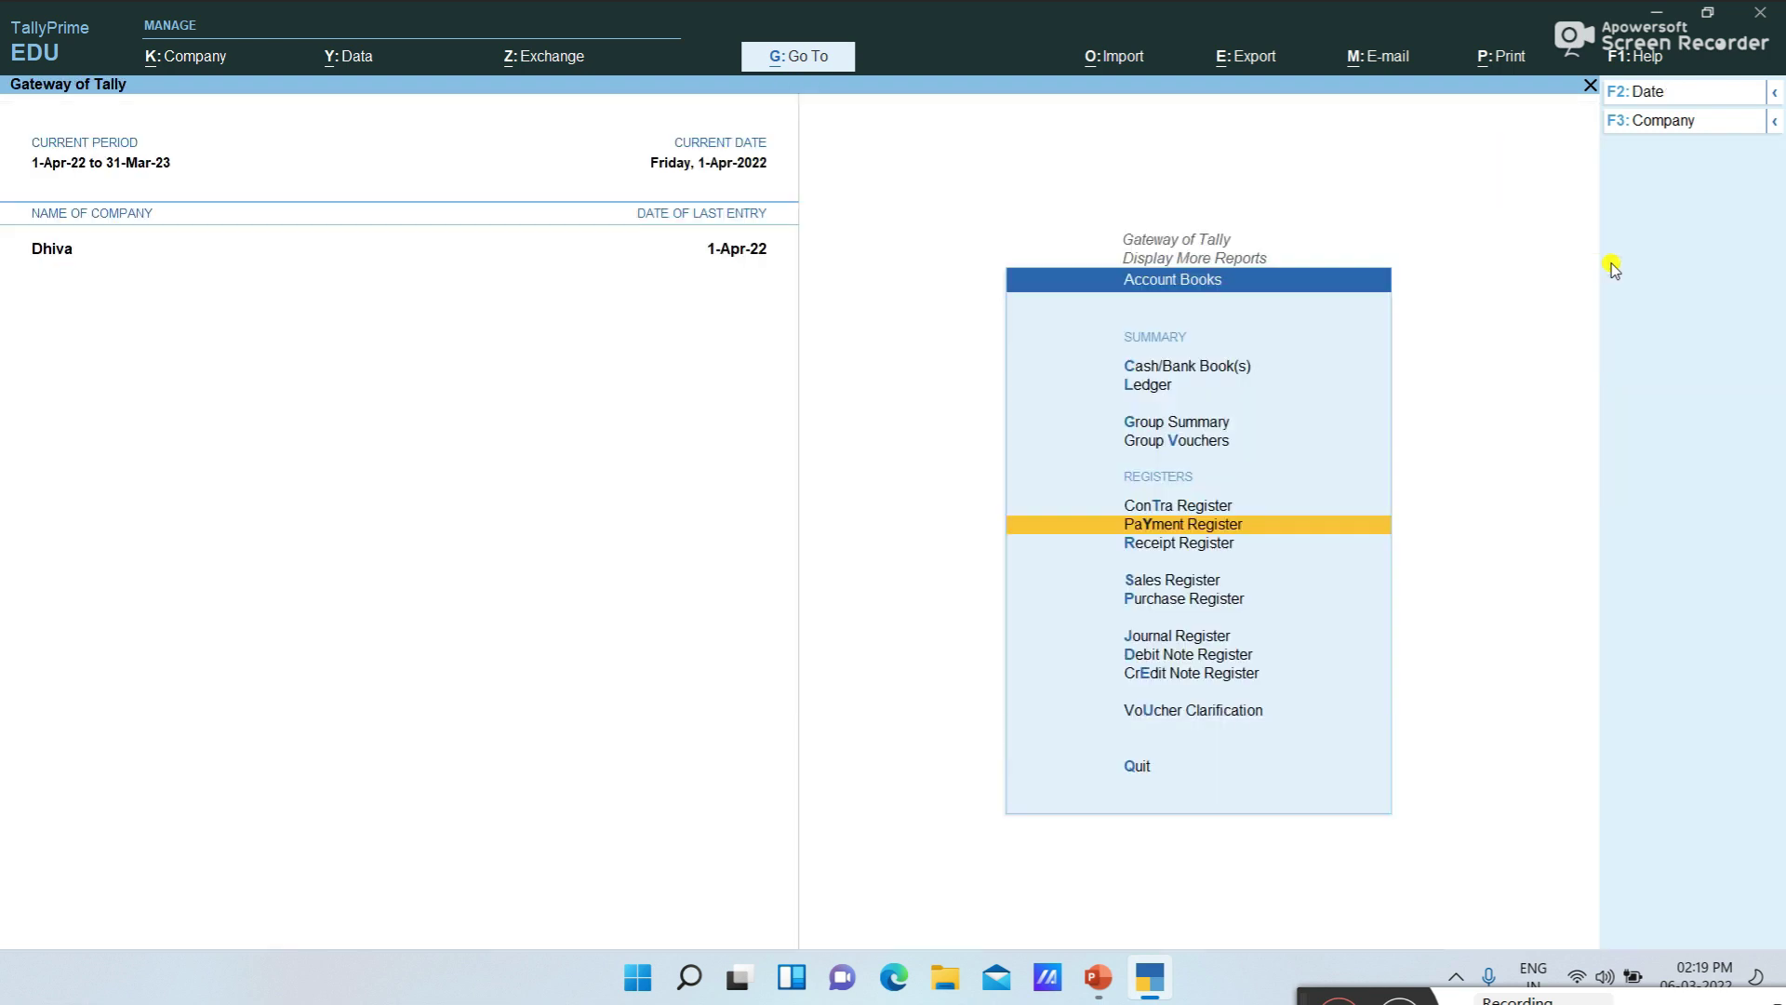
Trace the Cash ledger from Cash/Bank Book(s) through its April vouchers to the Capital receipt voucher
key(Up)
key(Up)
key(Up)
key(Up)
key(Up)
key(Return)
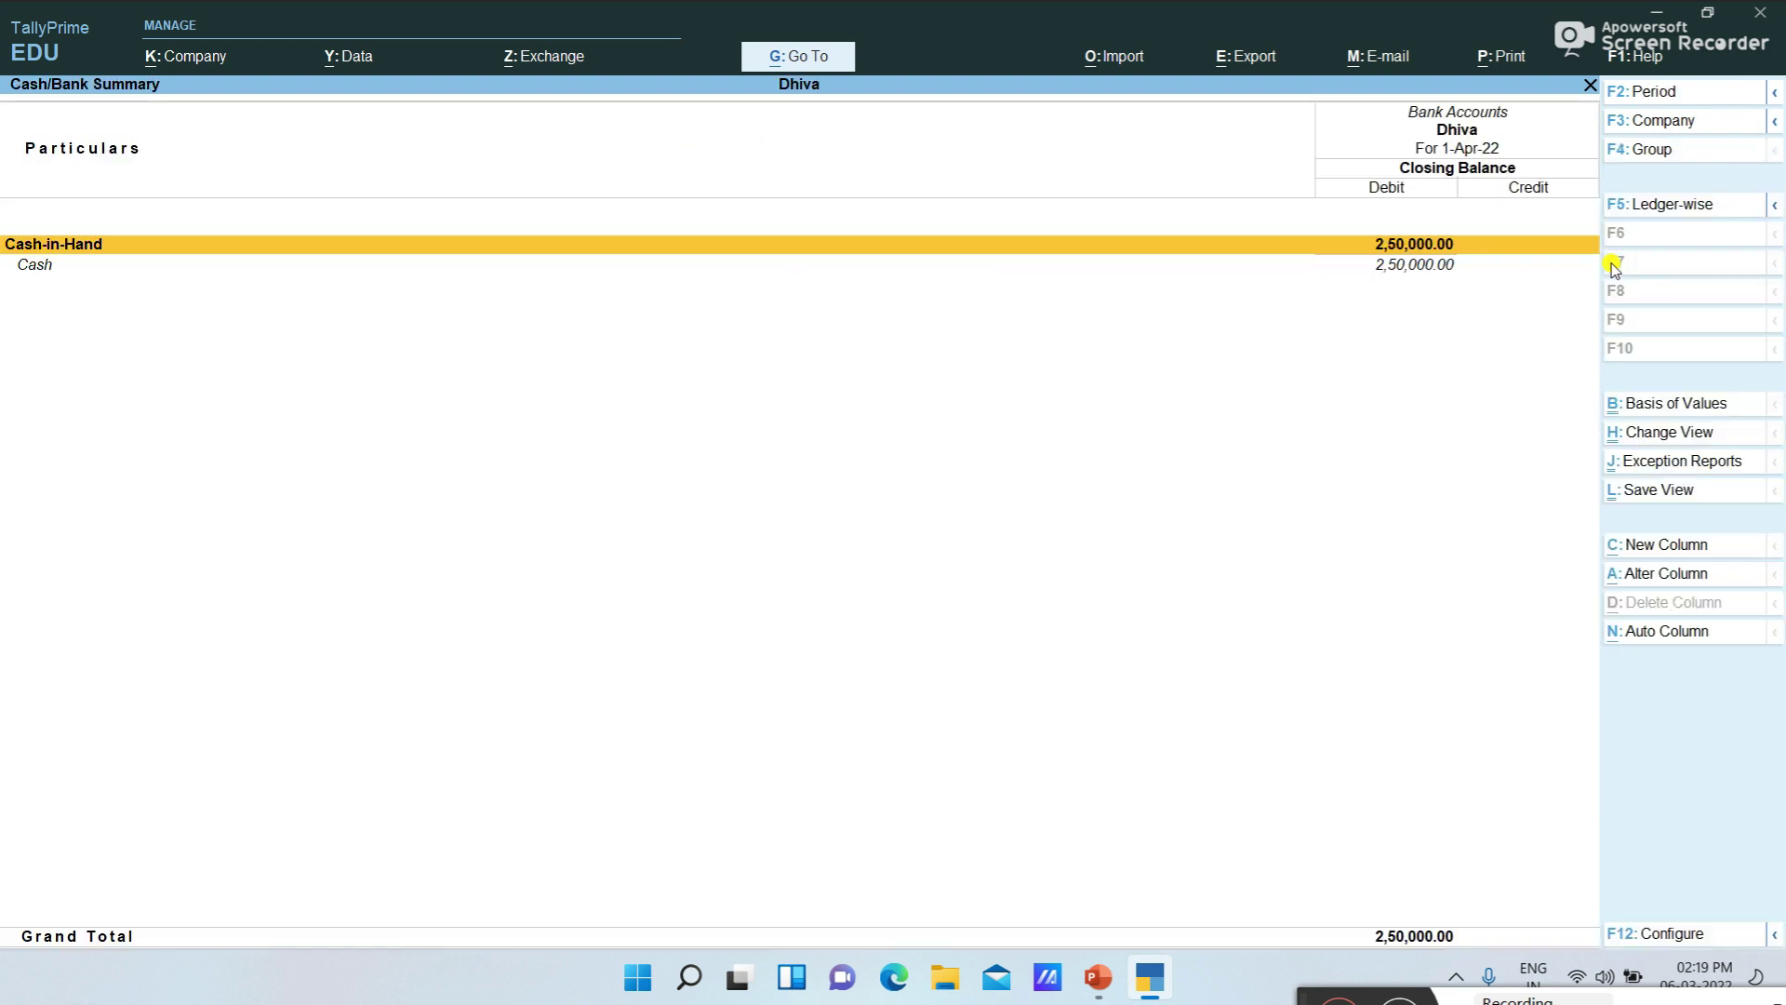
key(Return)
key(Return)
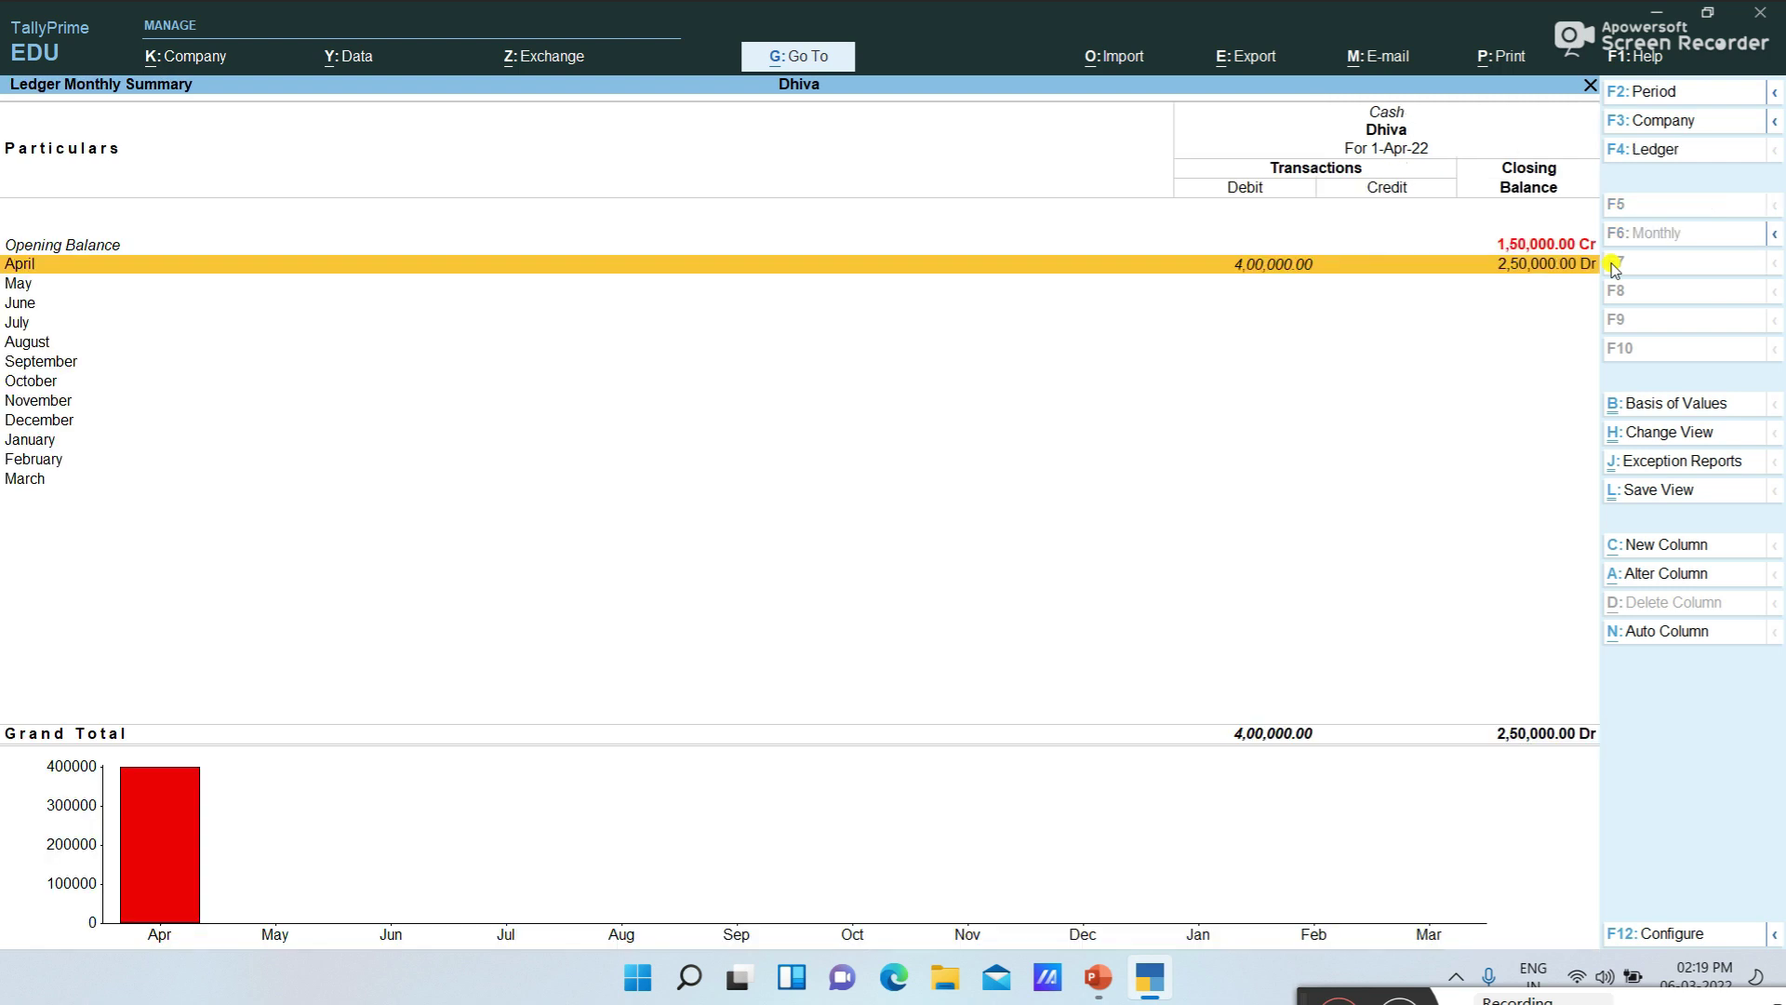
key(Return)
key(Return)
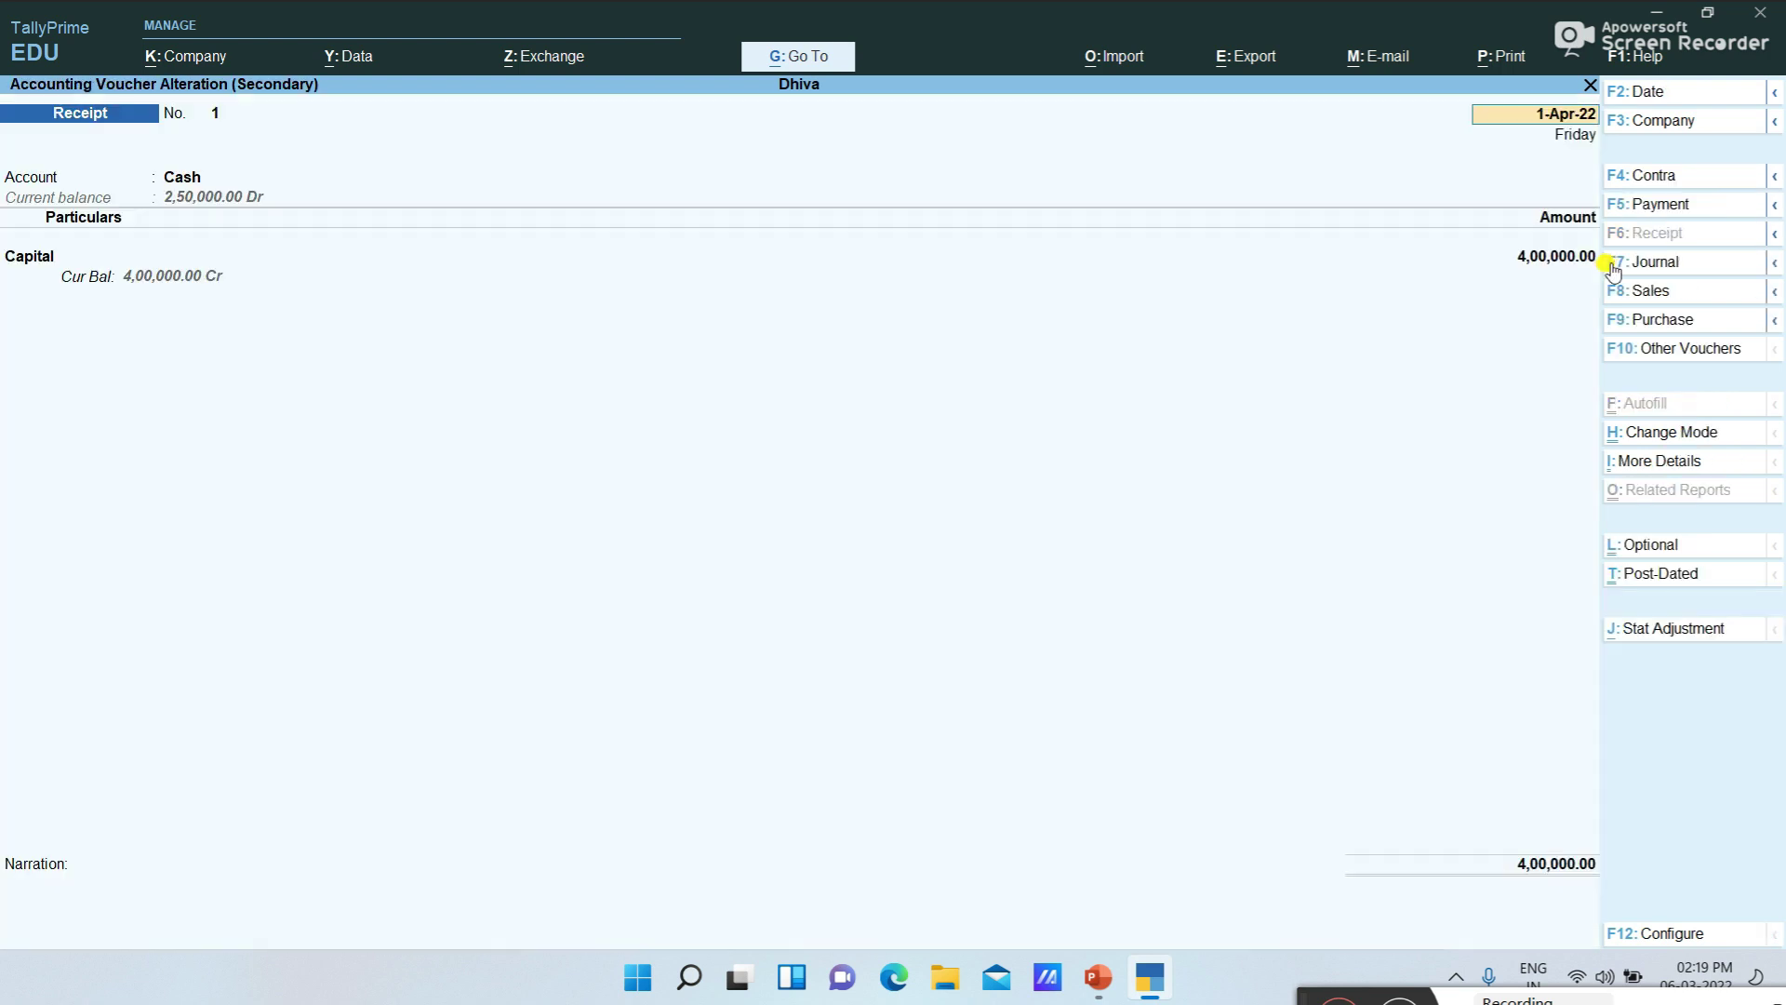
Close the receipt voucher and all cash reports, returning to the Gateway of Tally
key(Escape)
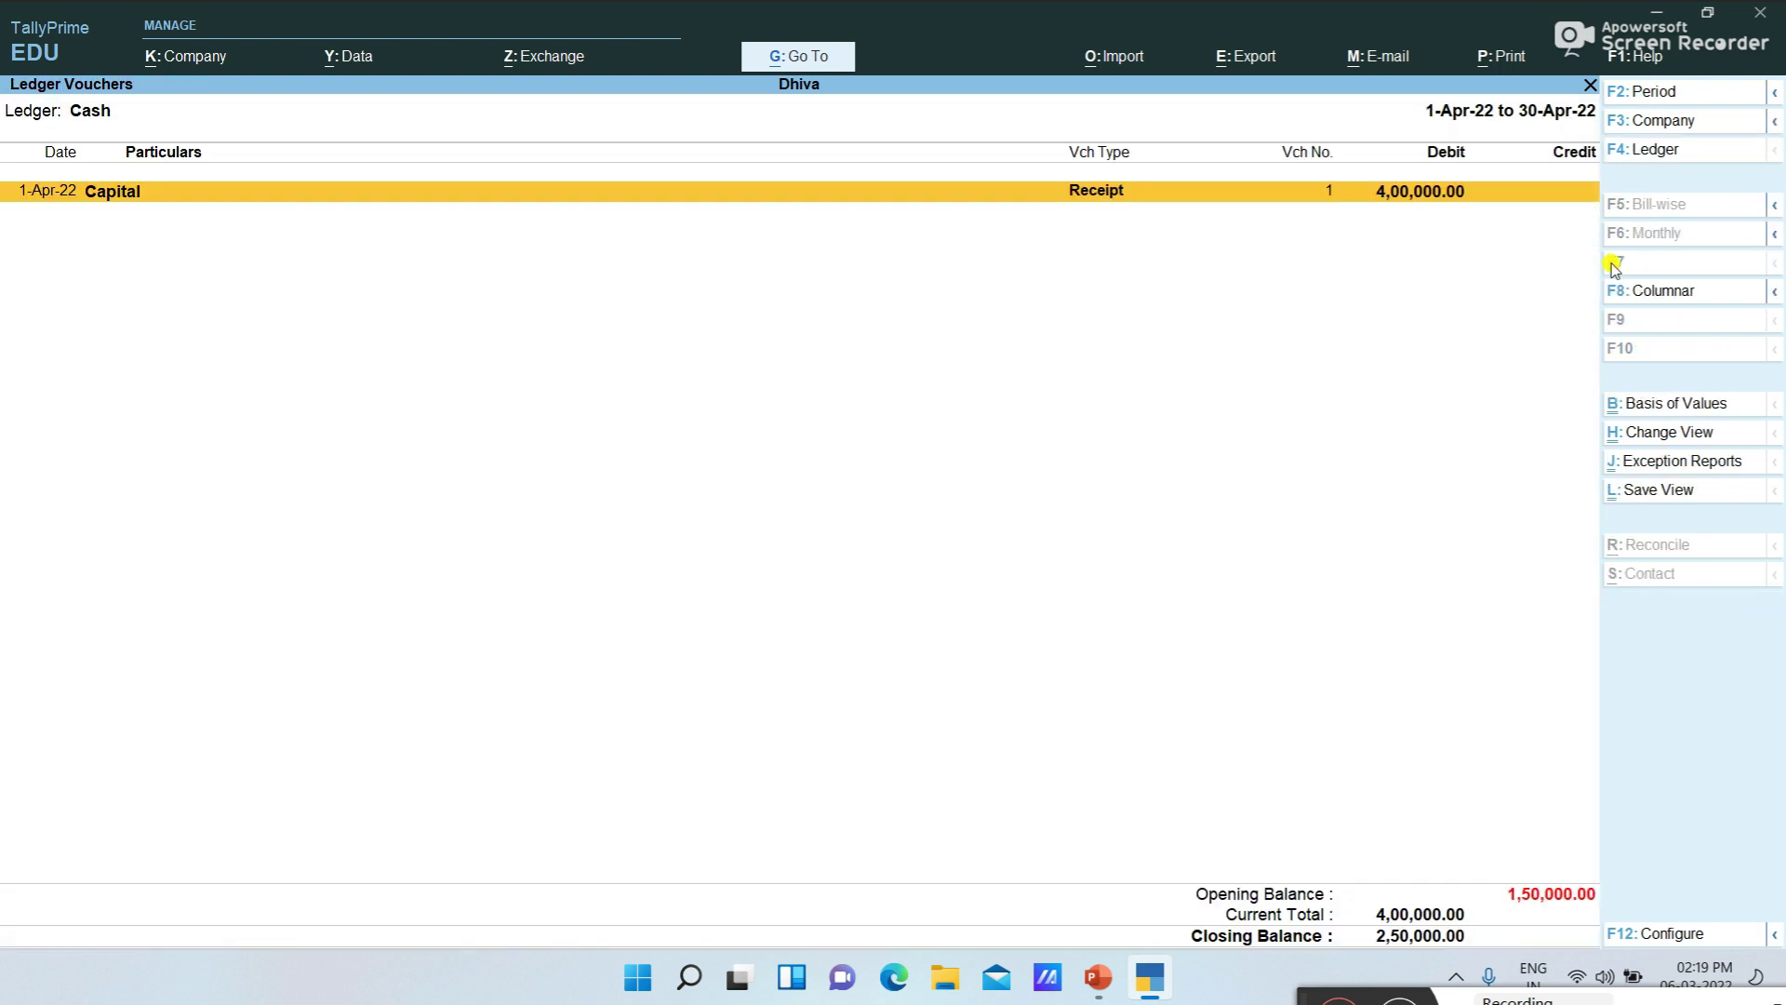
key(Escape)
key(Escape)
key(Escape)
key(Escape)
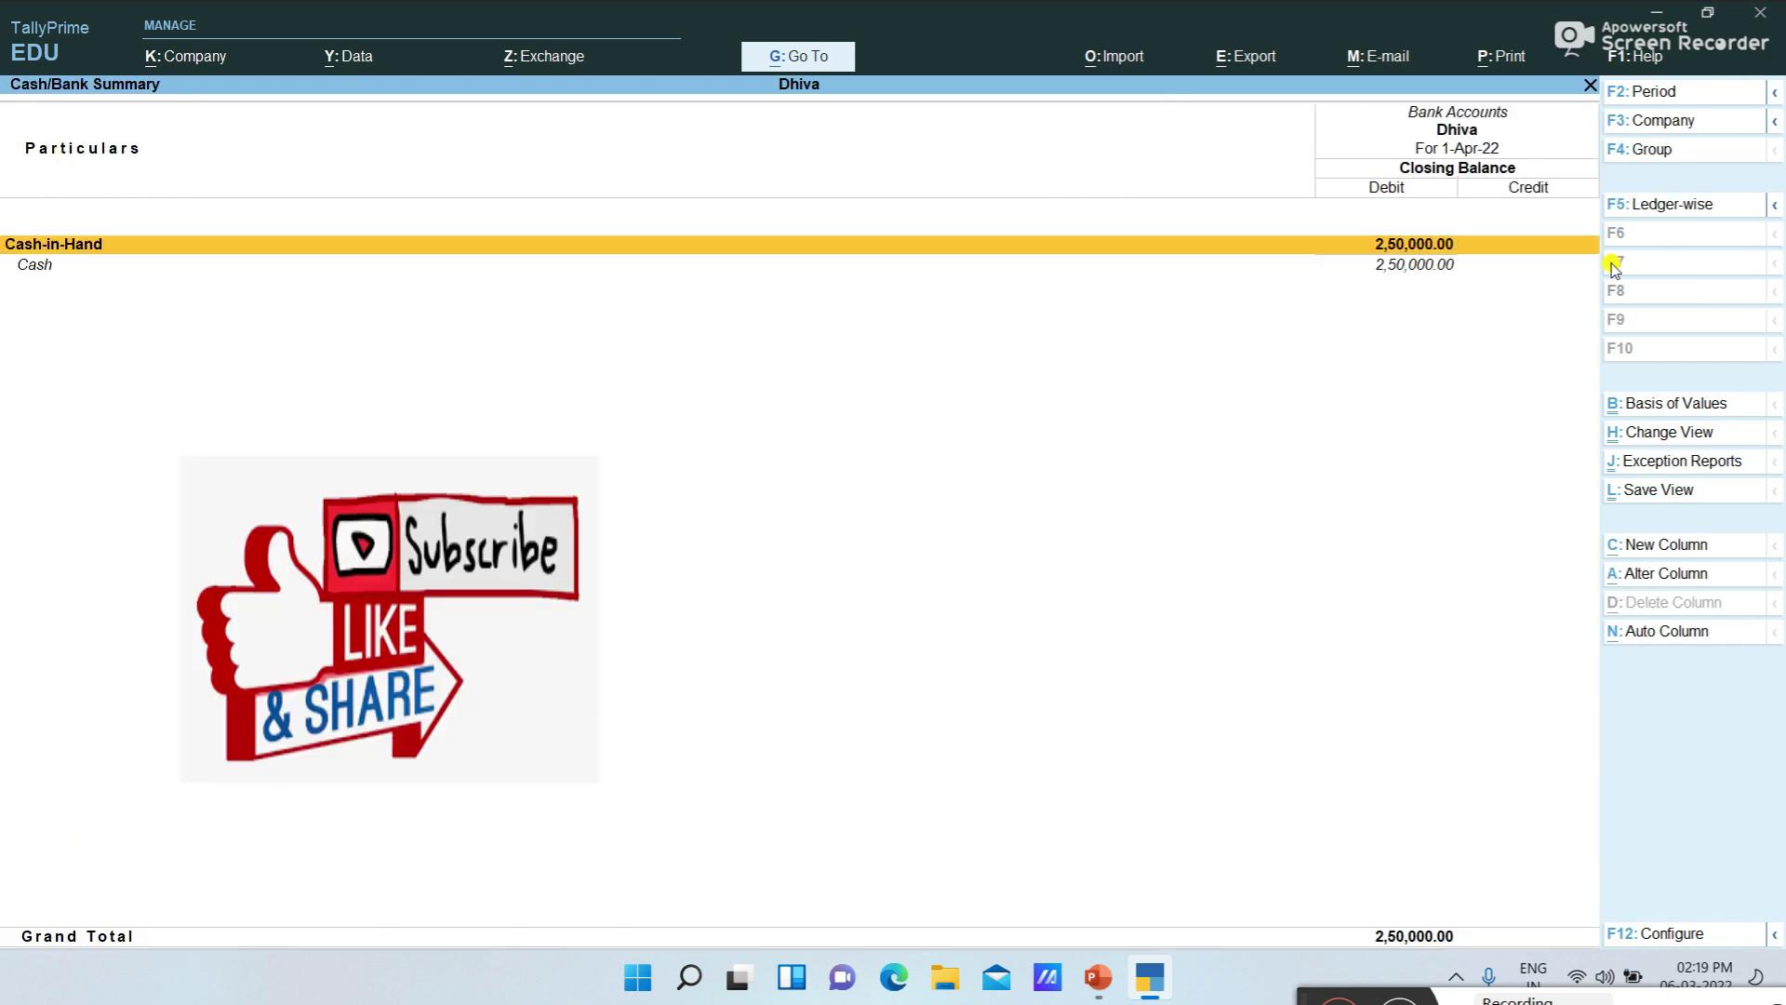
key(Escape)
key(Escape)
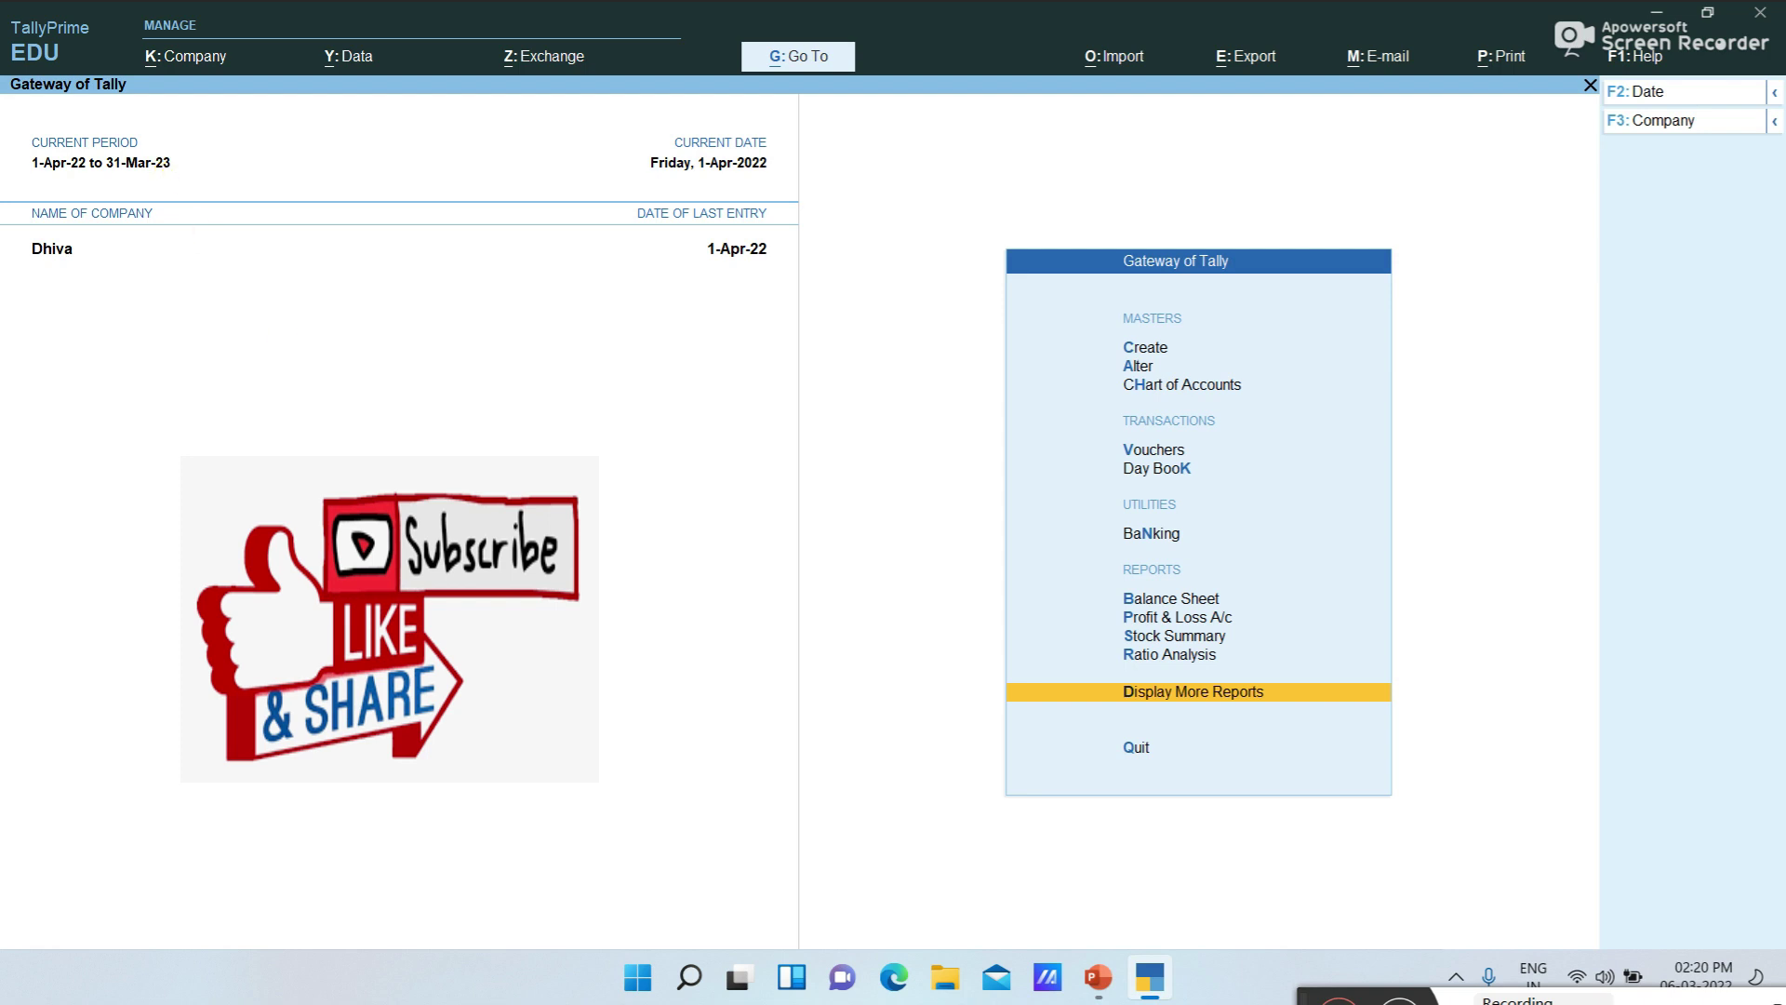
Change the period's start date to 1-4-2021, keeping 31-3-2023 as the end date
key(alt)
key(alt+F2)
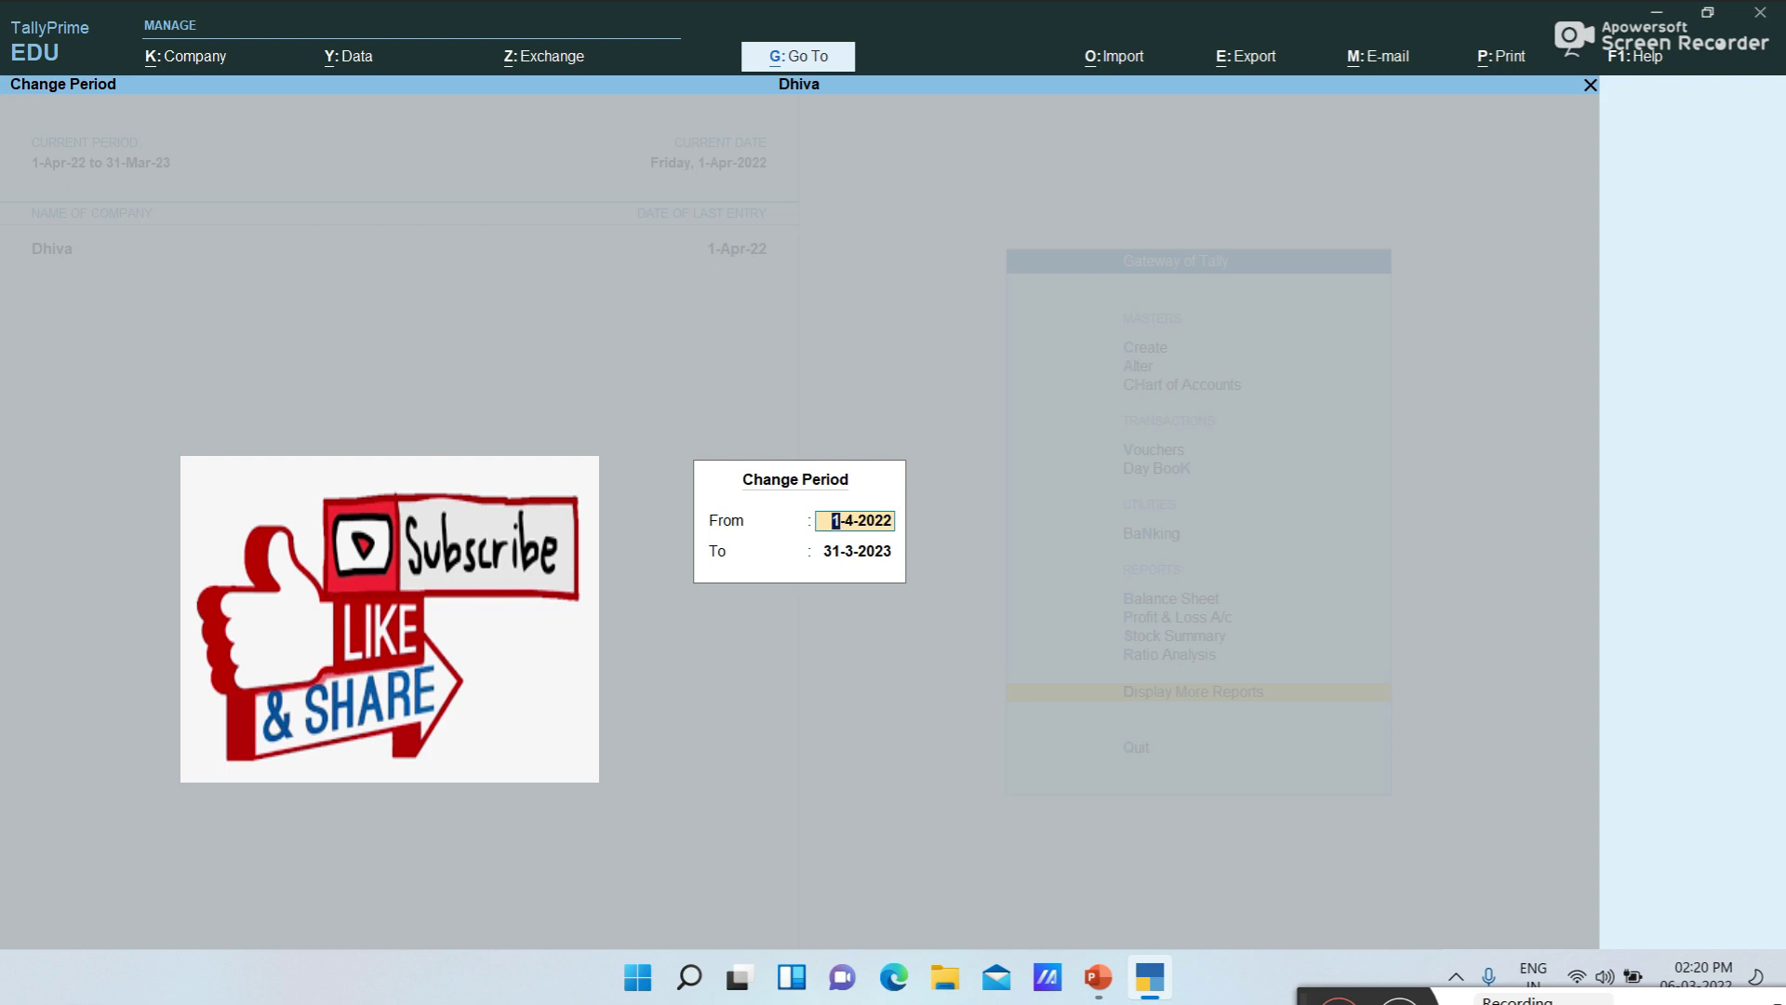
text(1-4-2021)
key(Return)
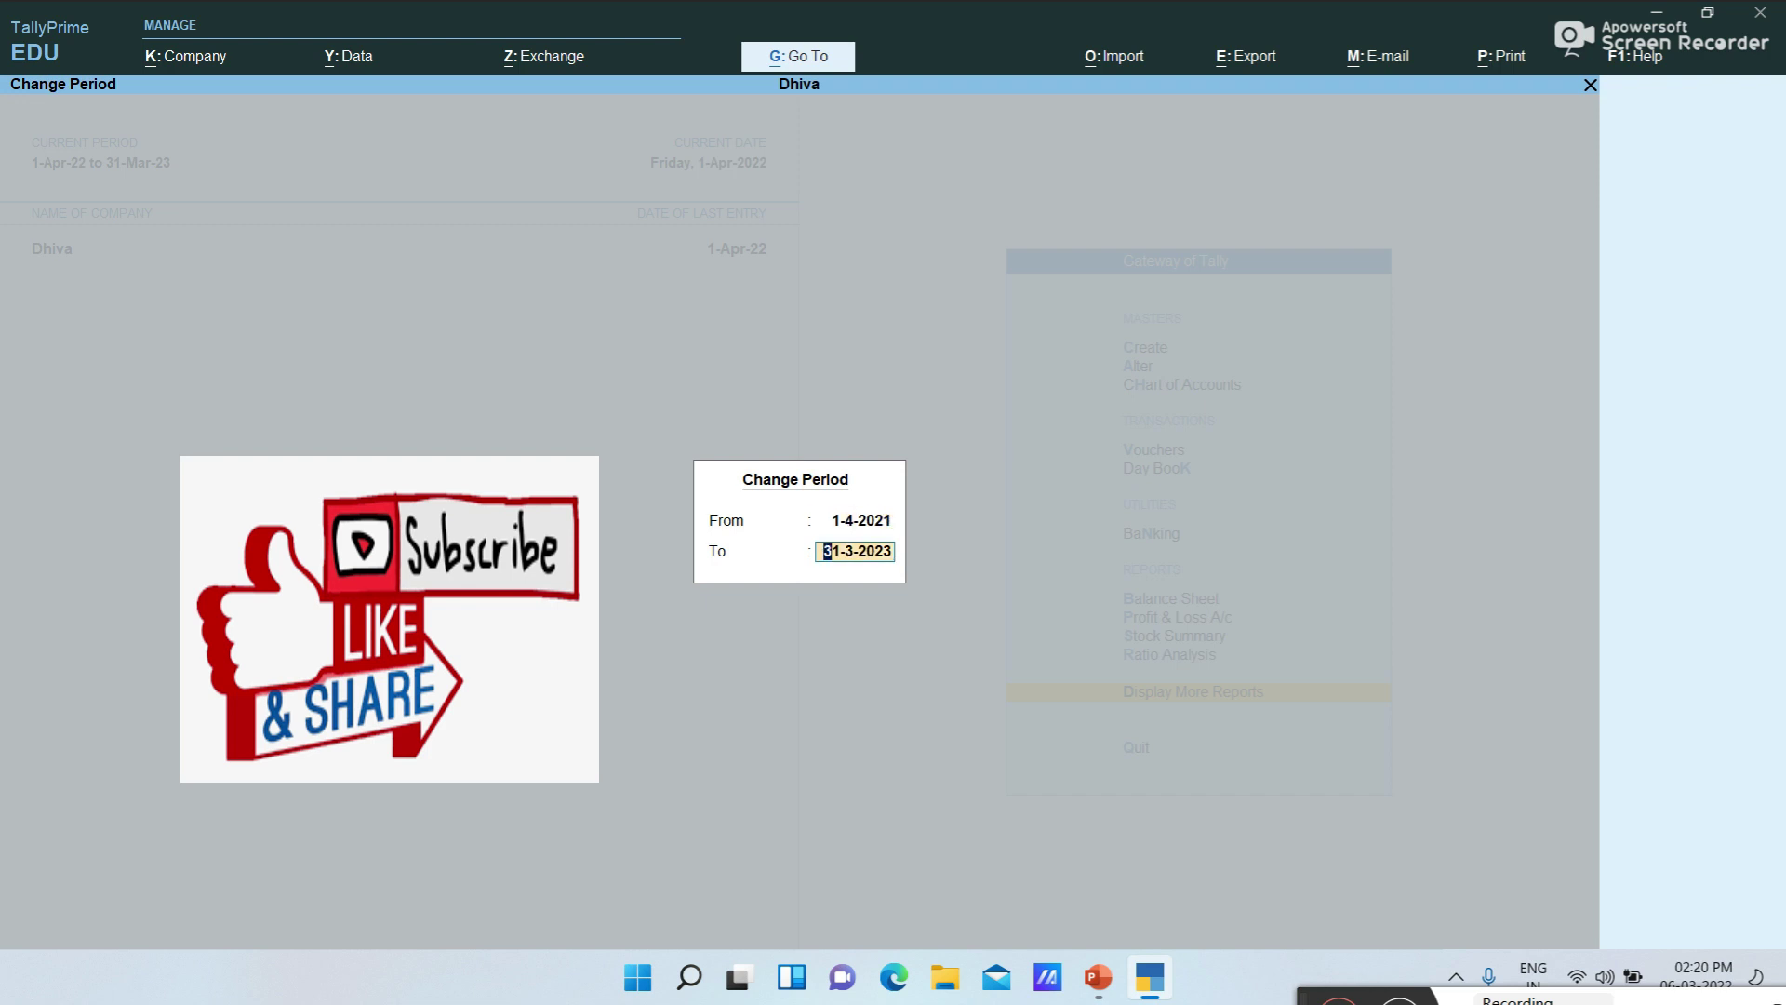
key(Return)
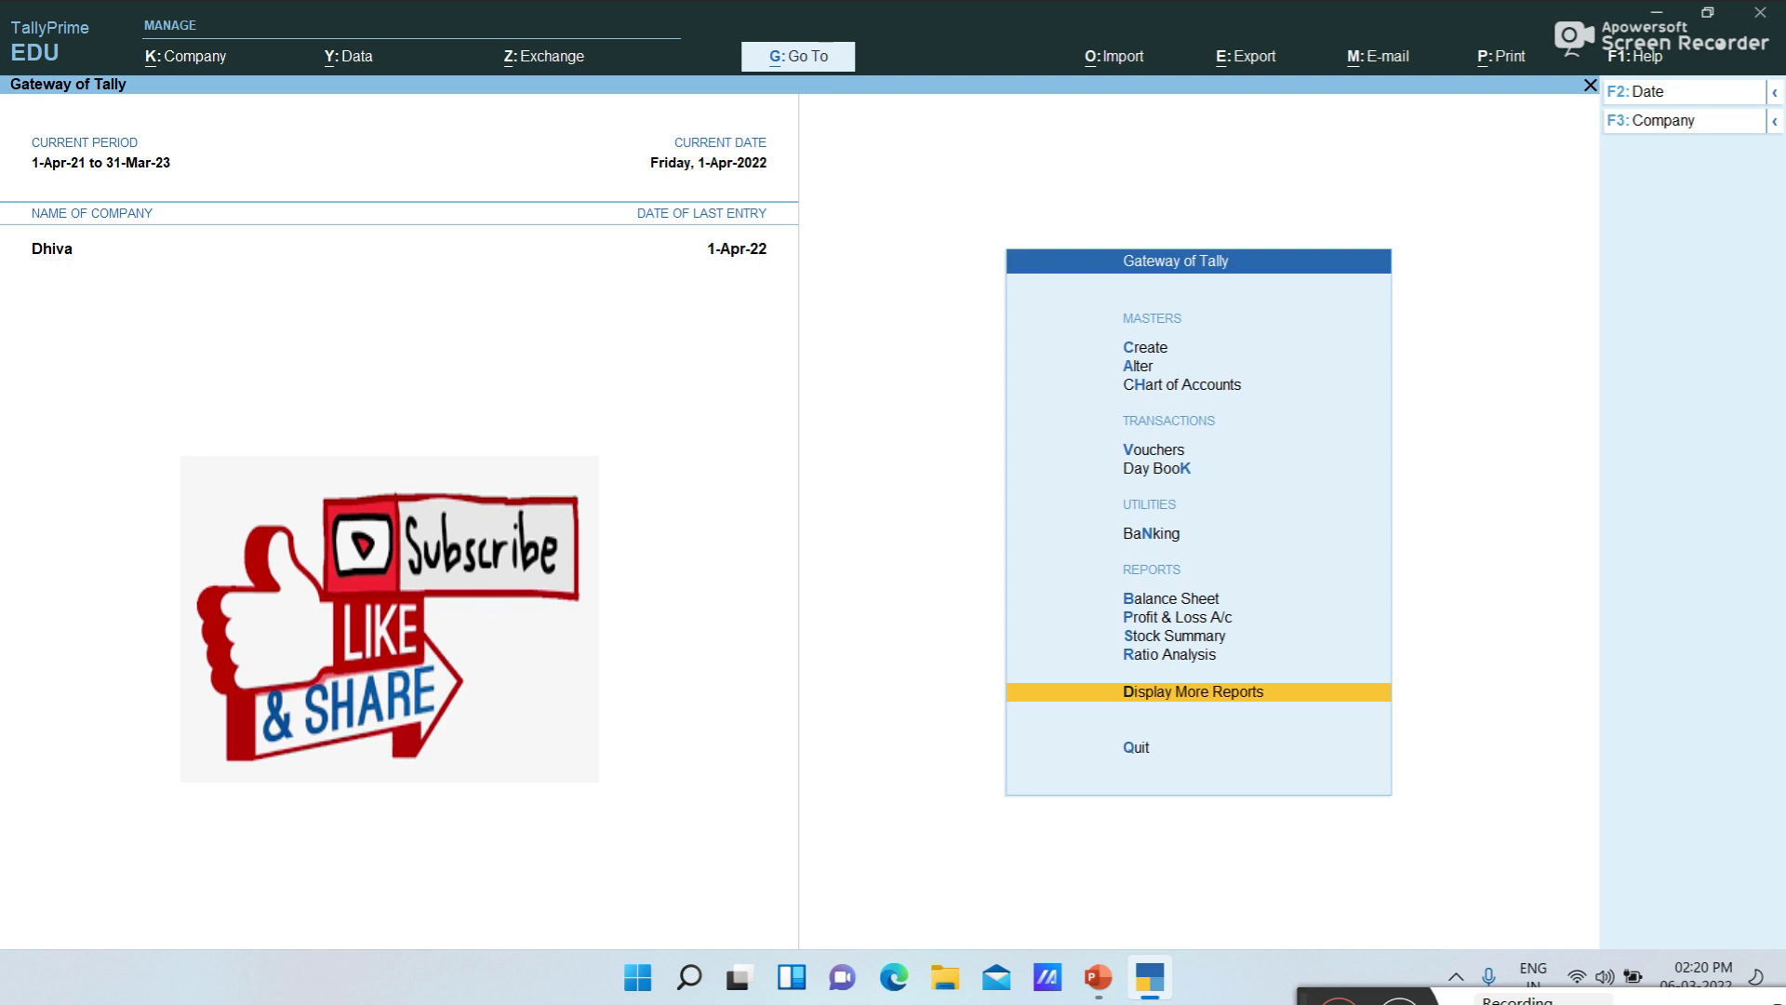
Open the Day Book from the Gateway of Tally
key(Up)
key(Up)
key(Up)
key(Up)
key(Up)
key(Up)
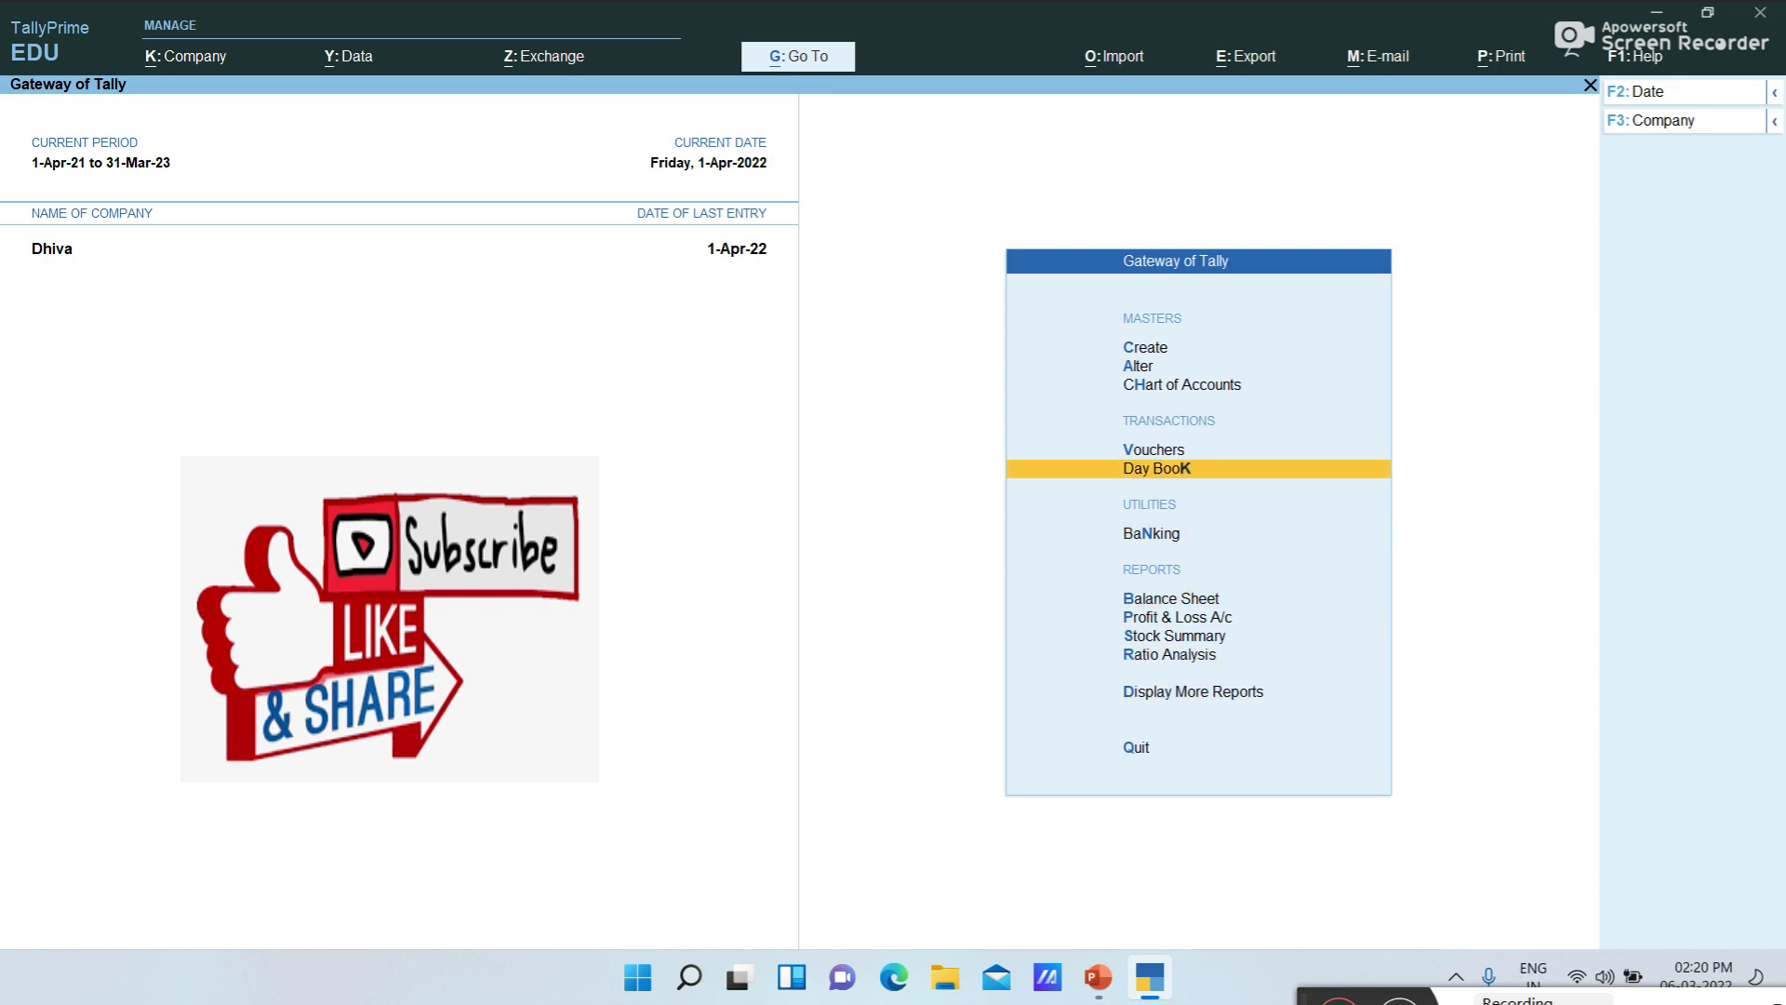
key(Return)
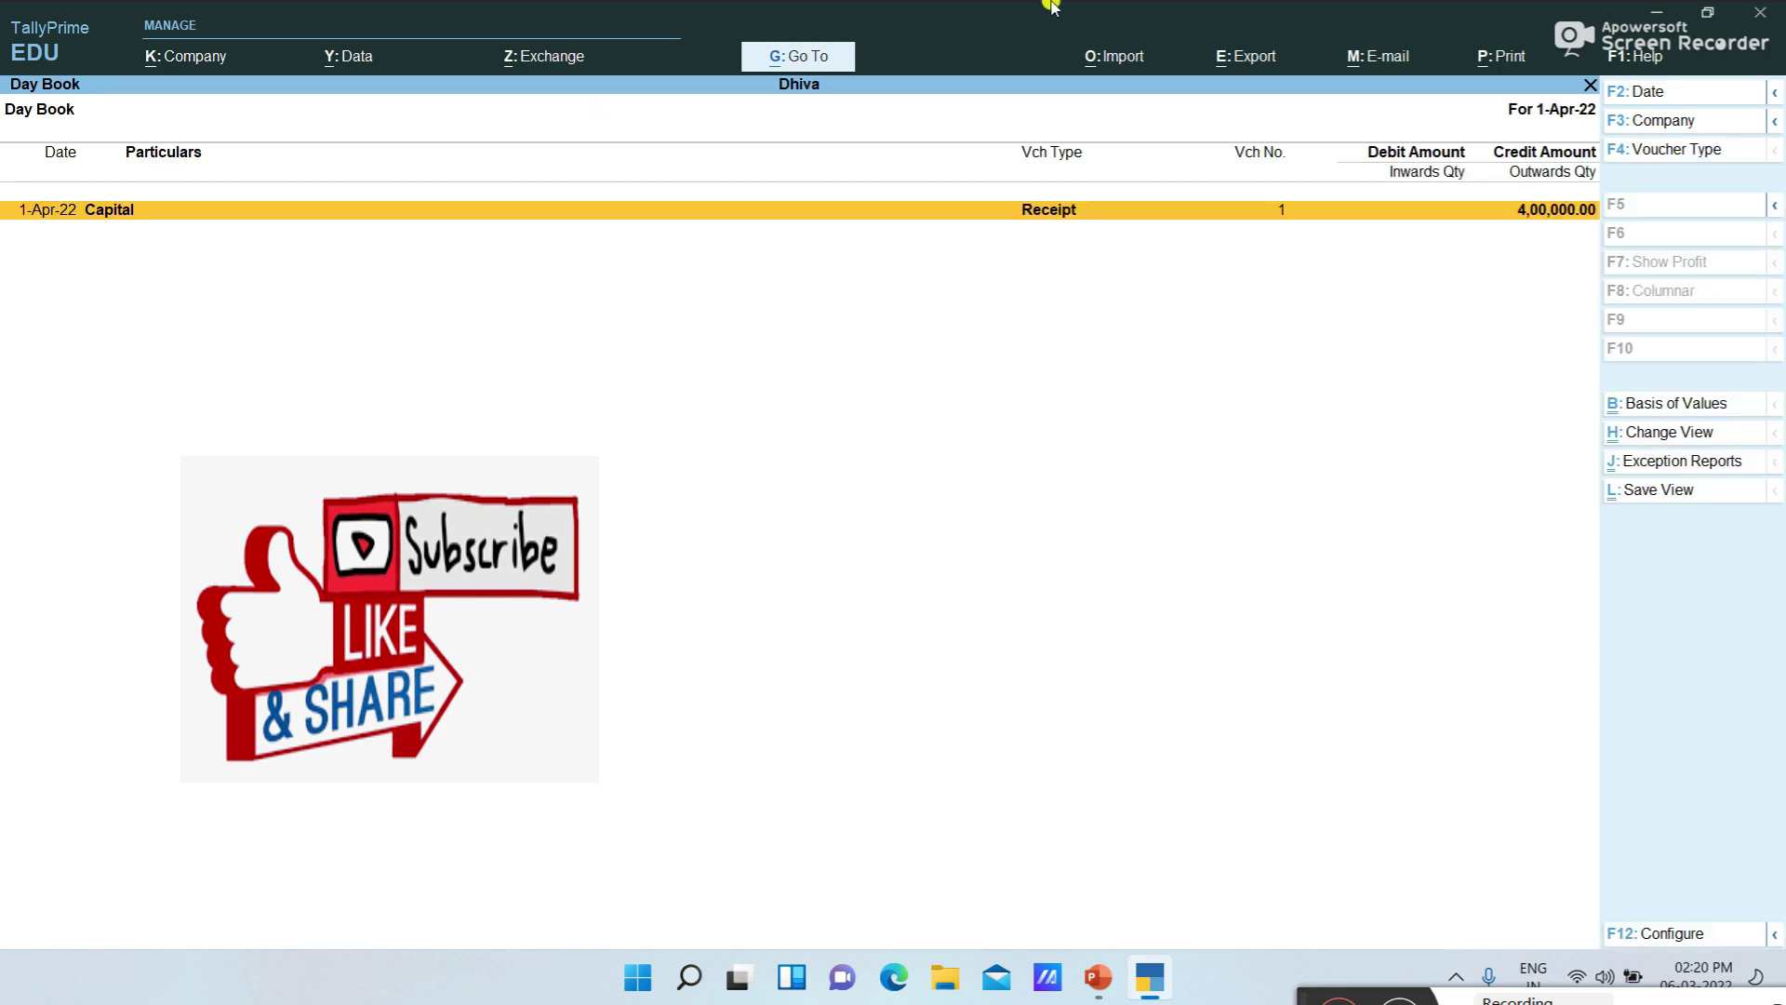
Change the Day Book date to 1-4-2021 and look through that day's vouchers
click(1665, 91)
text(1-4-2021)
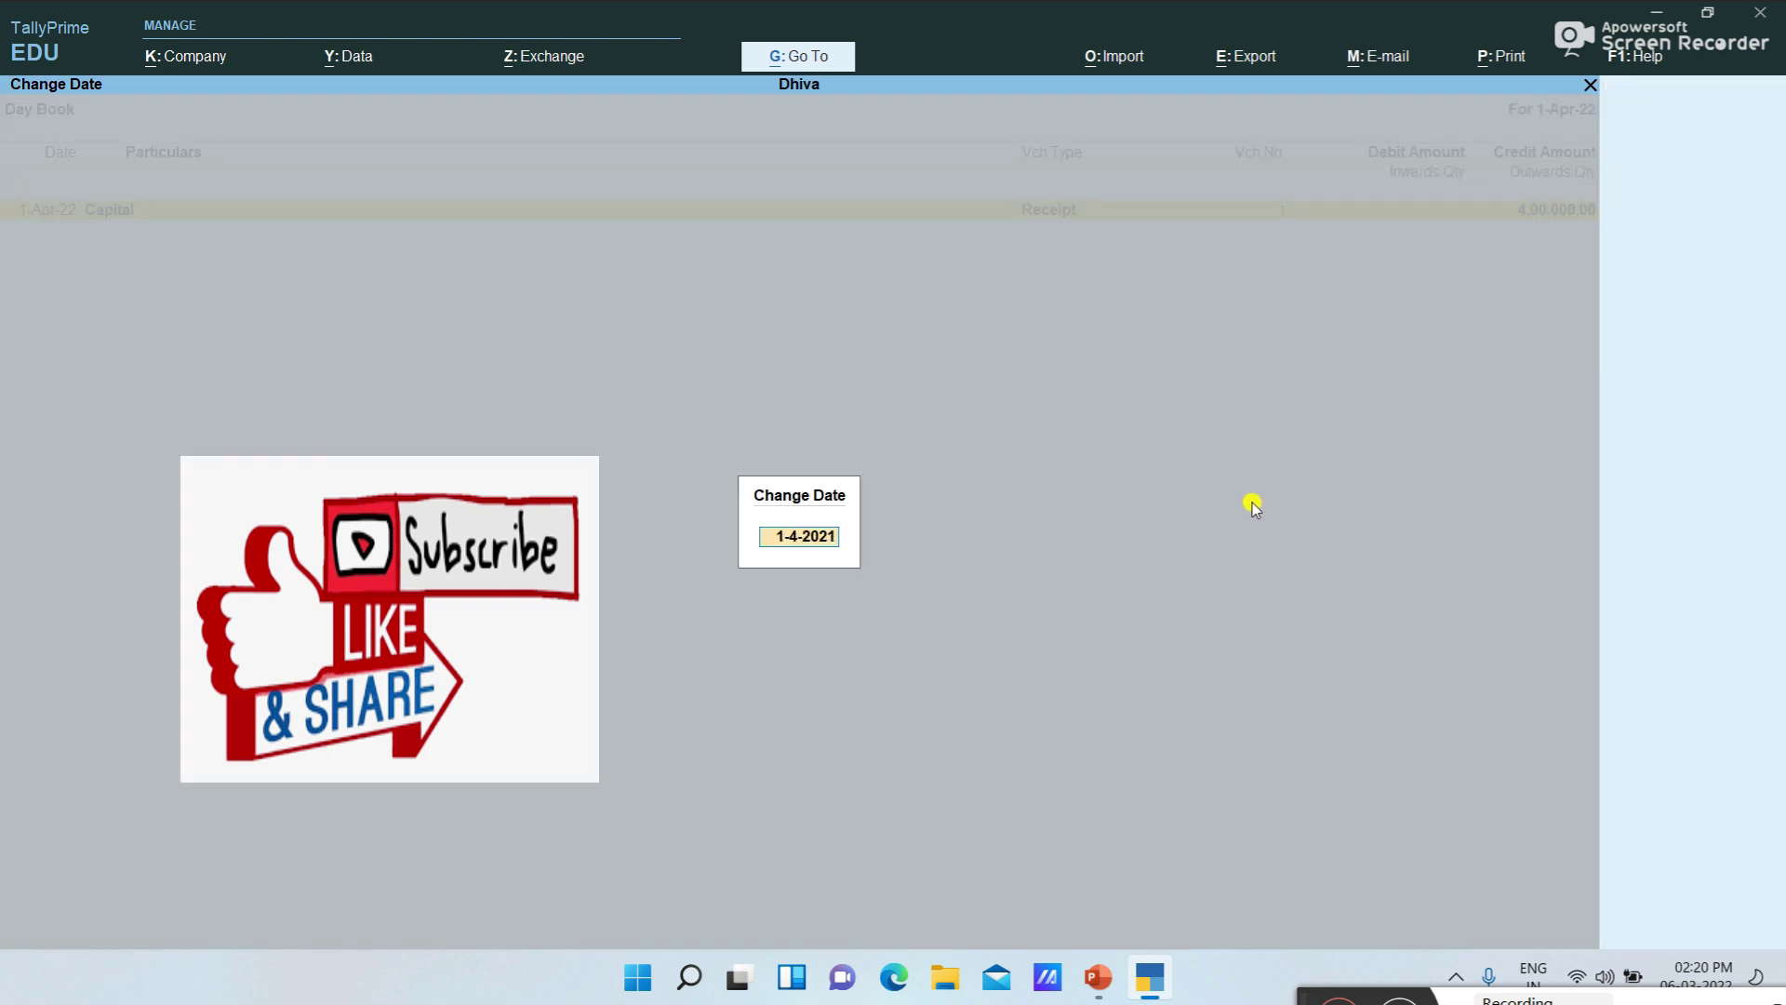
key(Return)
key(Down)
key(Up)
key(Down)
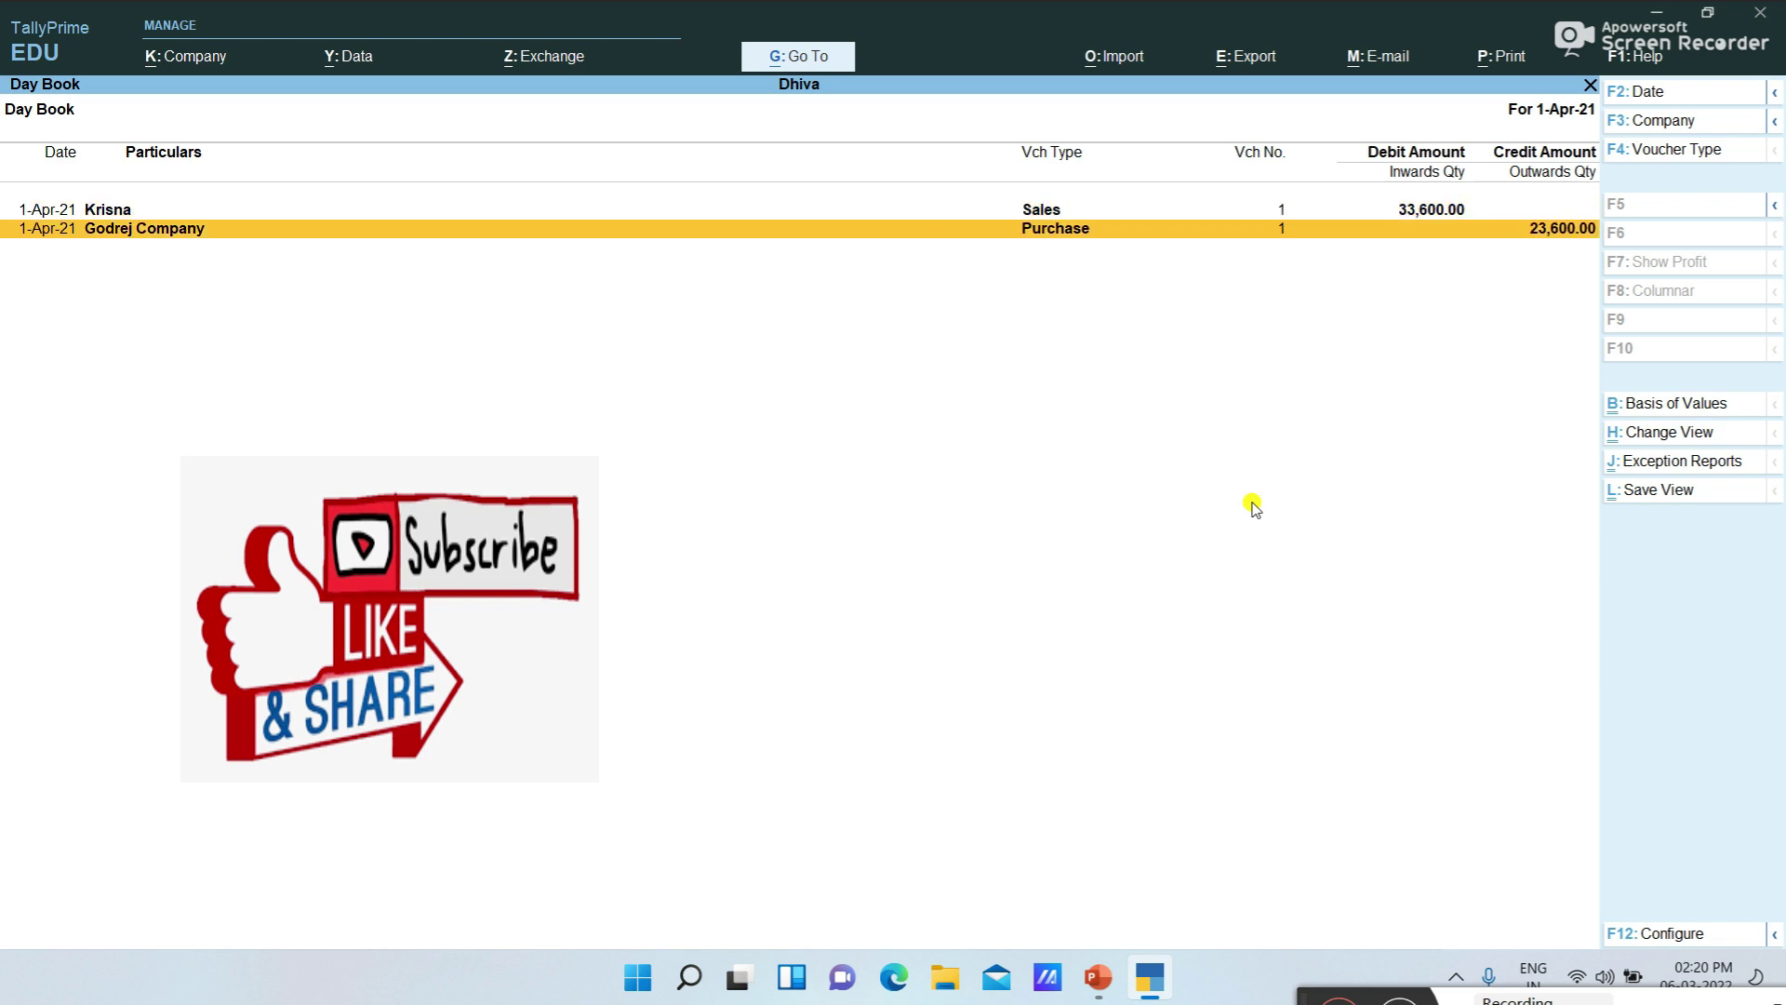
Close the Day Book and quit TallyPrime, confirming the exit
key(Escape)
key(Escape)
key(Escape)
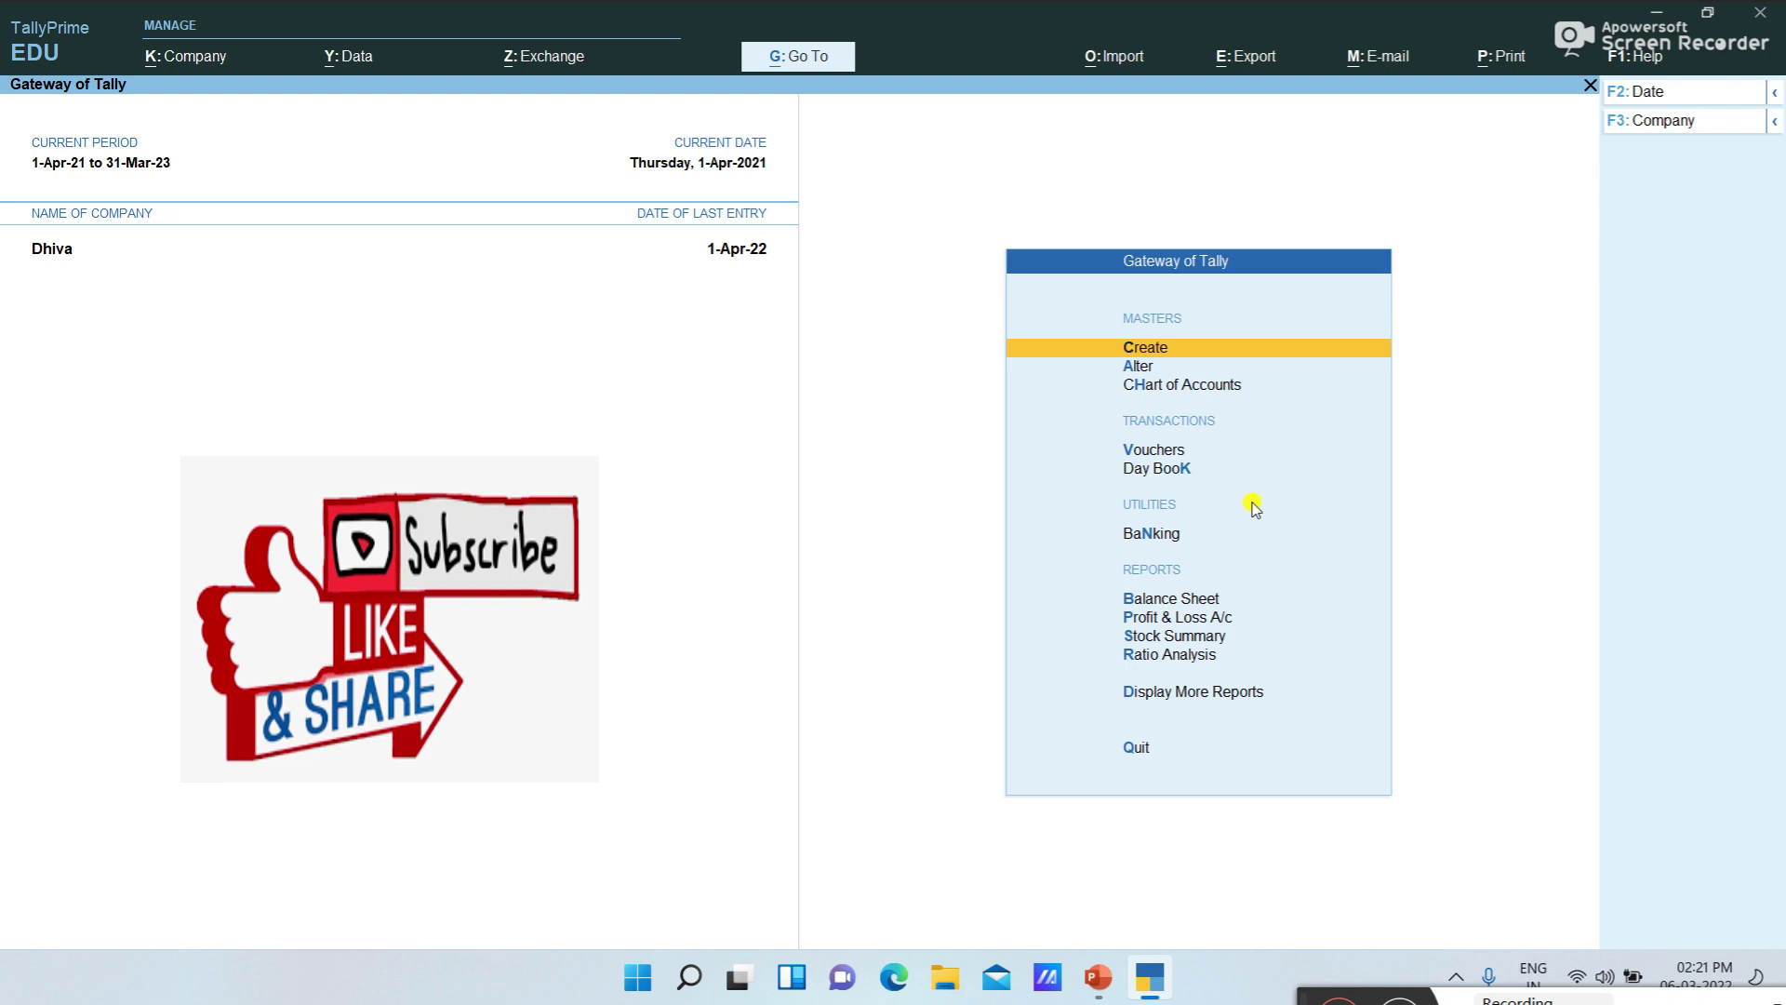
key(Escape)
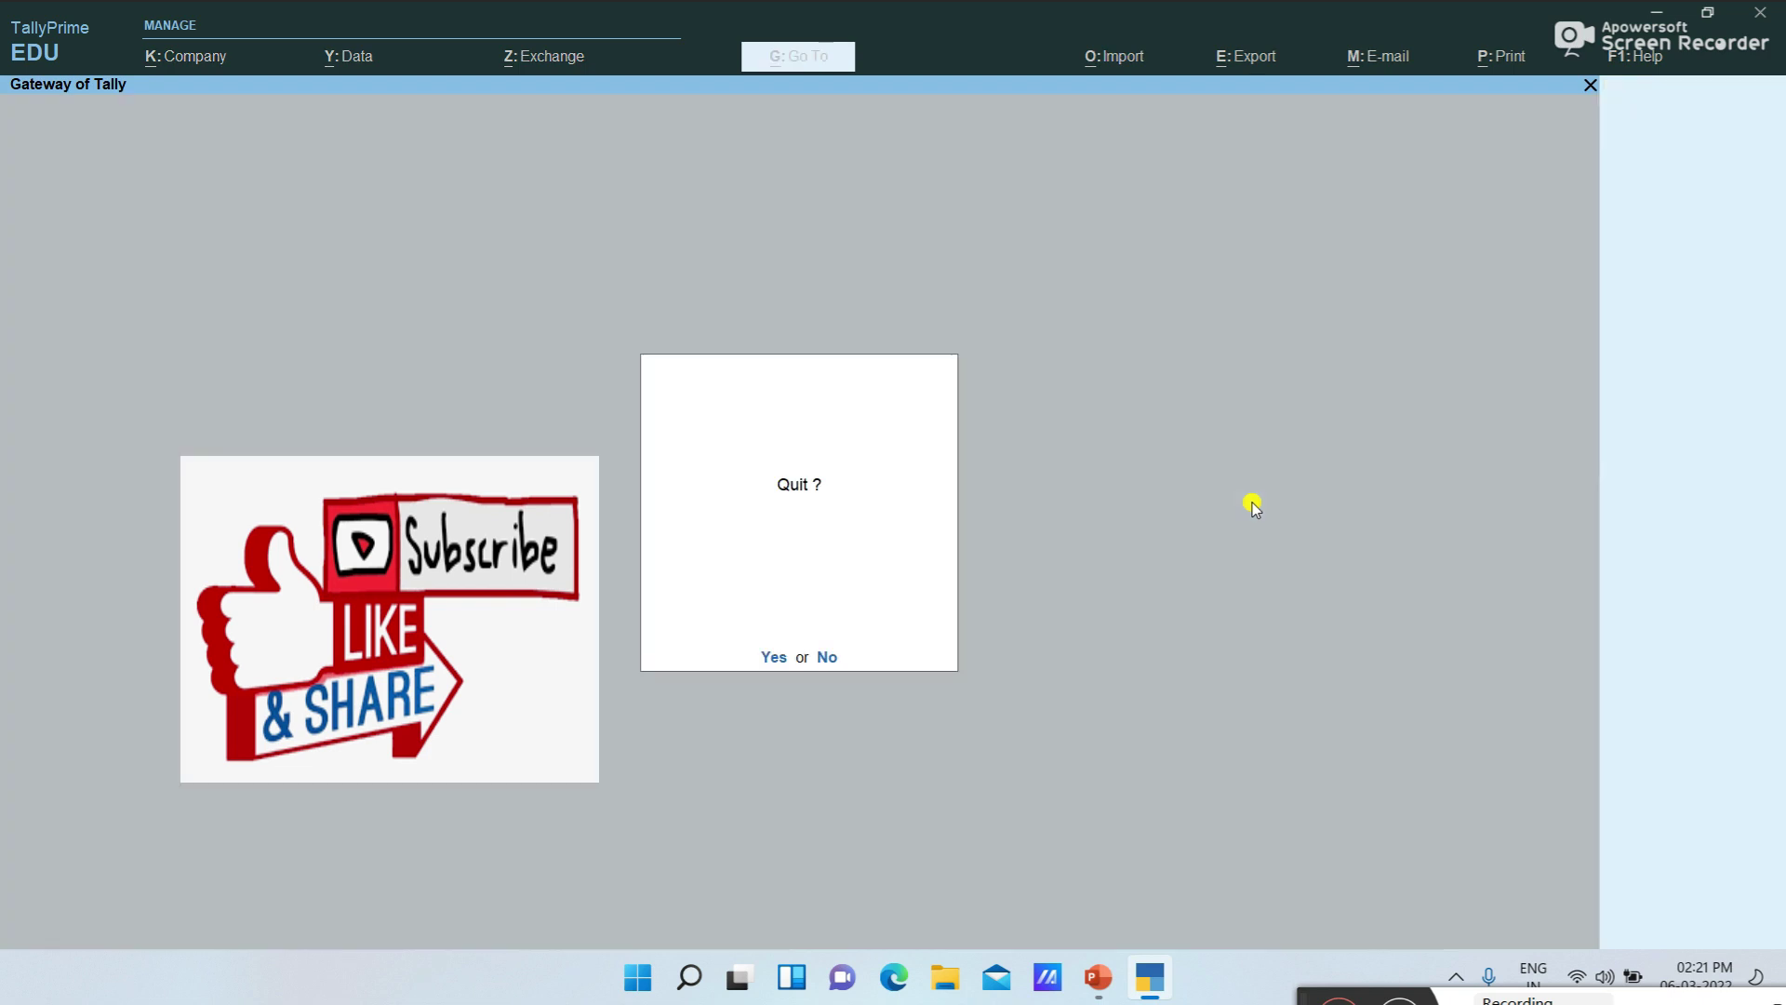
key(y)
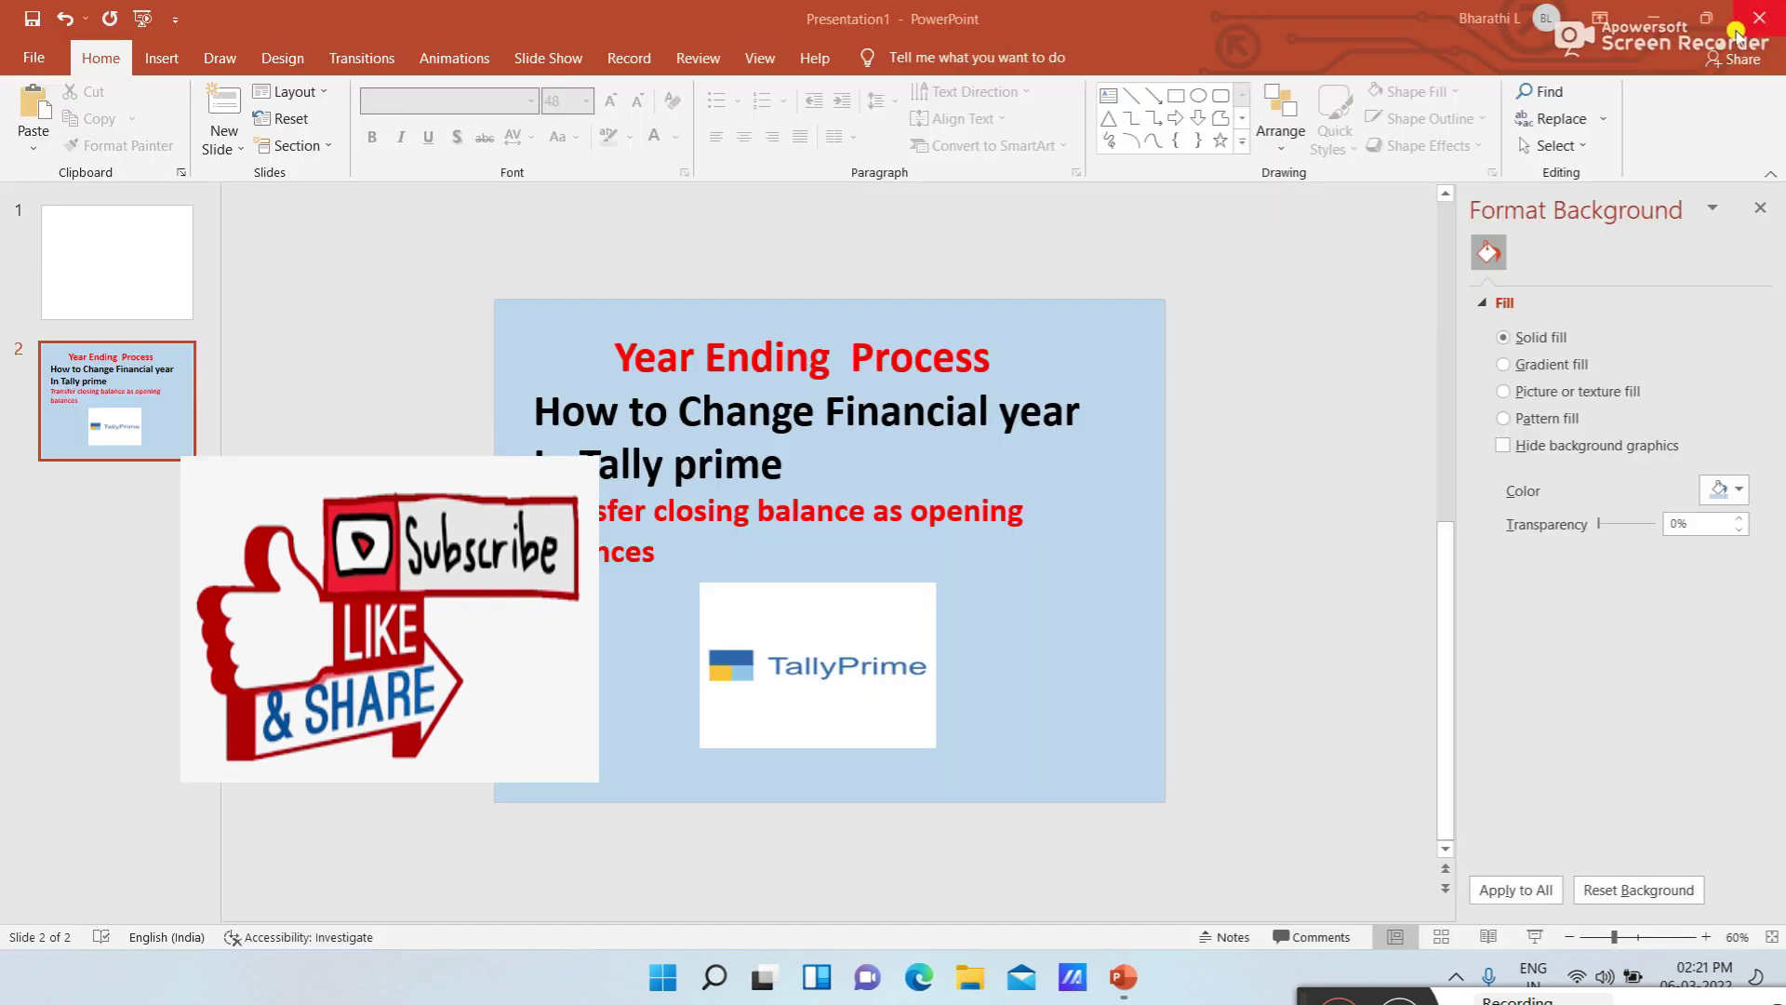